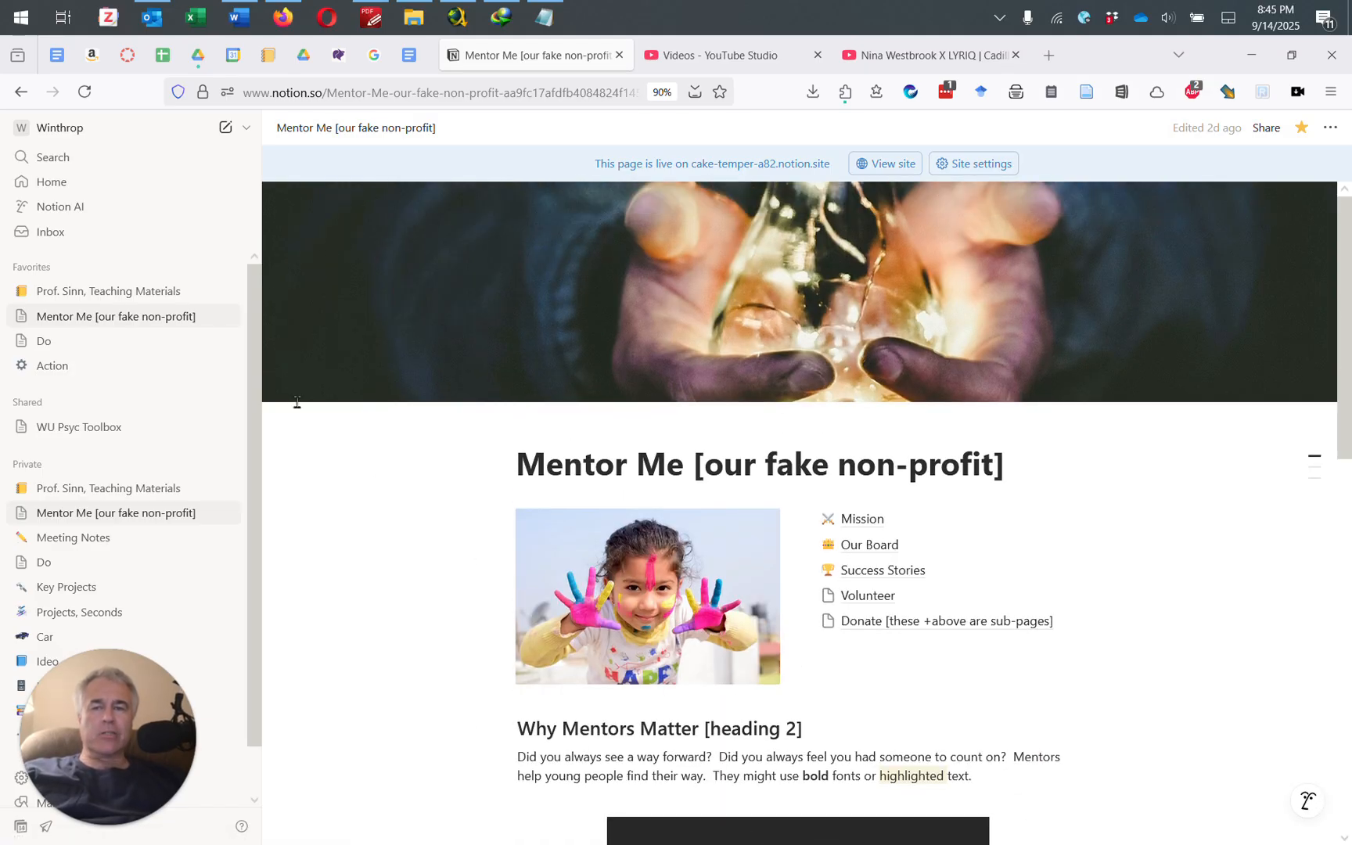
# Step: Start a new private page and title it 'Mentor Me (Redo)'
pyautogui.click(222, 129)
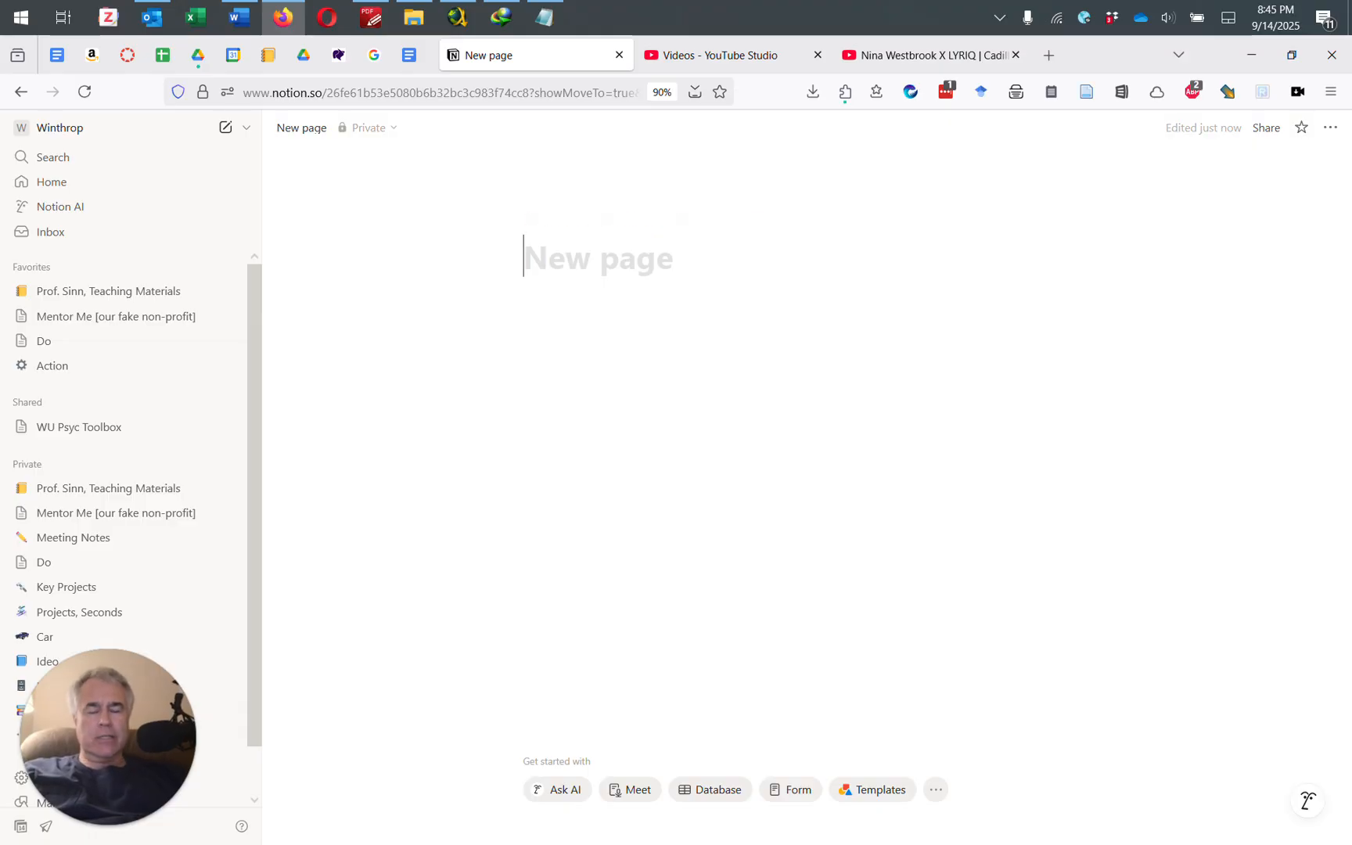
pyautogui.write('Mentor M')
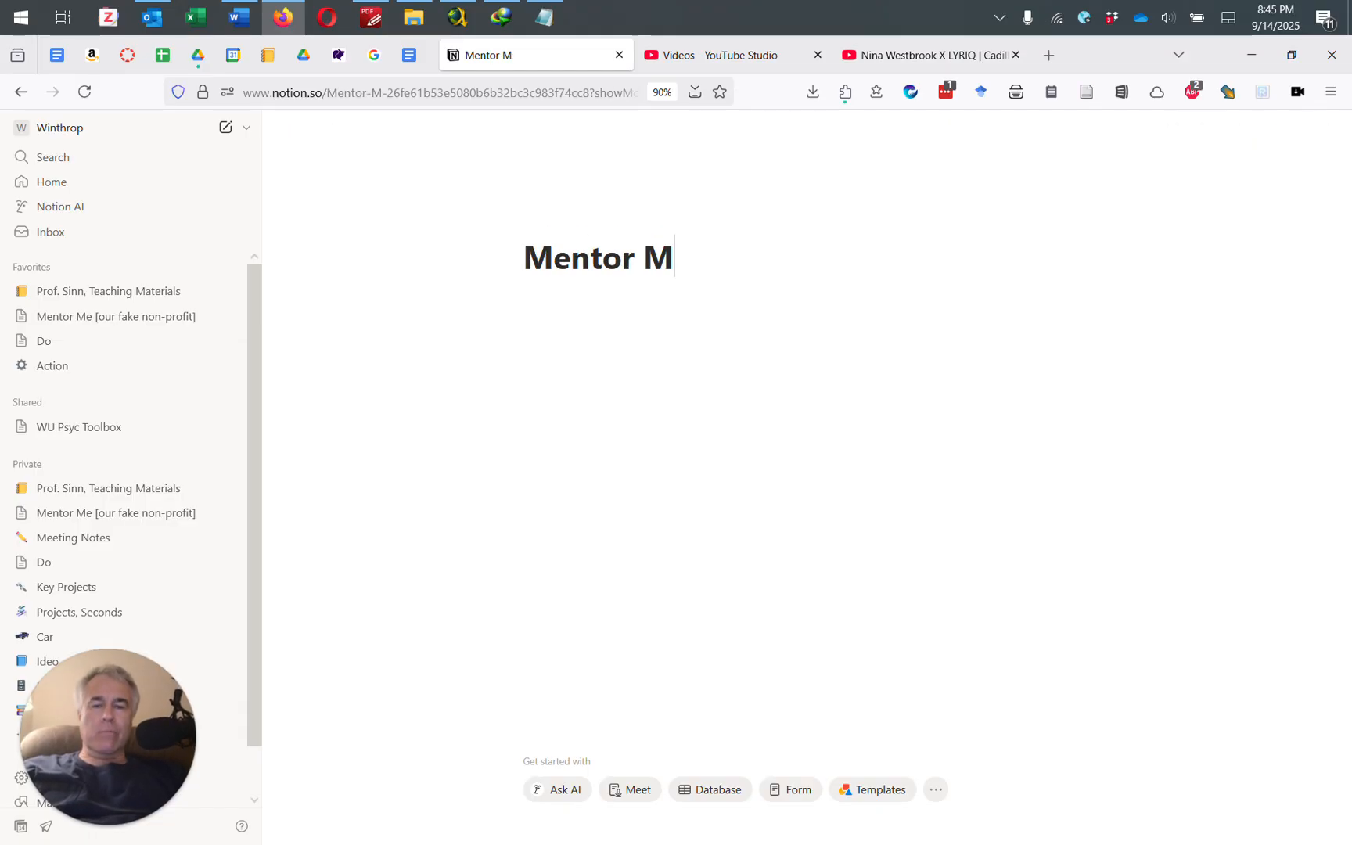
pyautogui.write('e (Redo)')
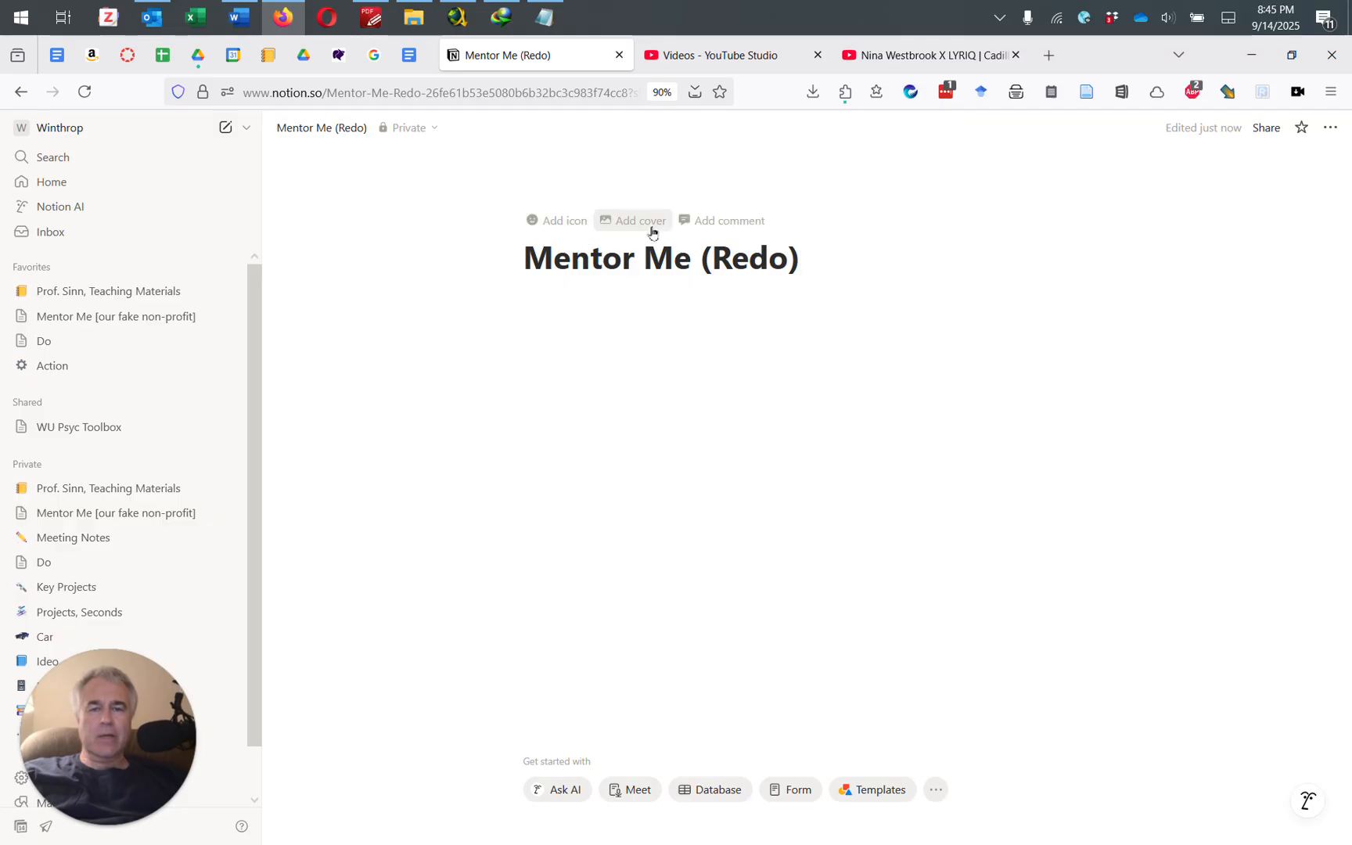
# Step: Upload the photo of hands holding a glowing light bulb as the page cover
pyautogui.click(653, 231)
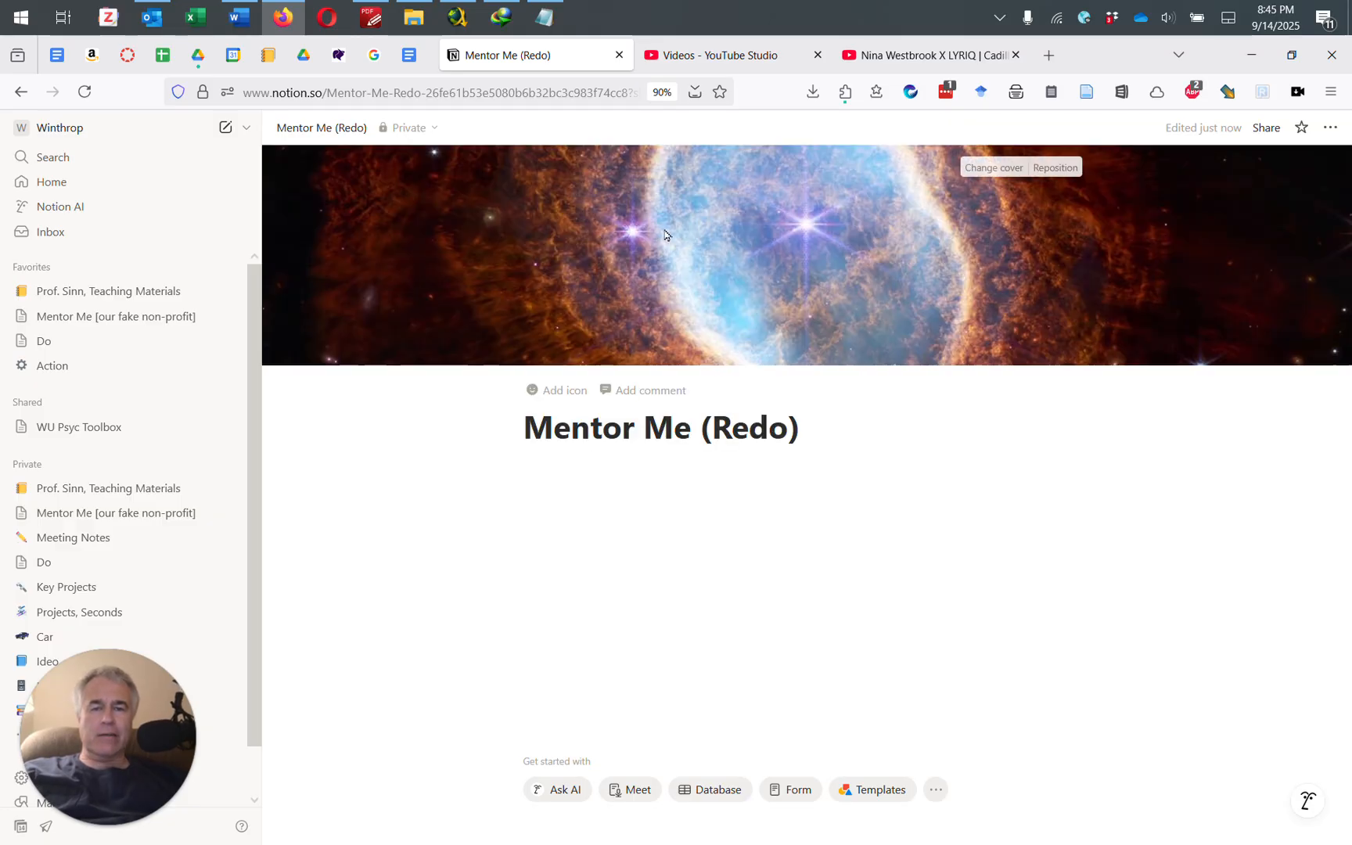
pyautogui.click(1003, 171)
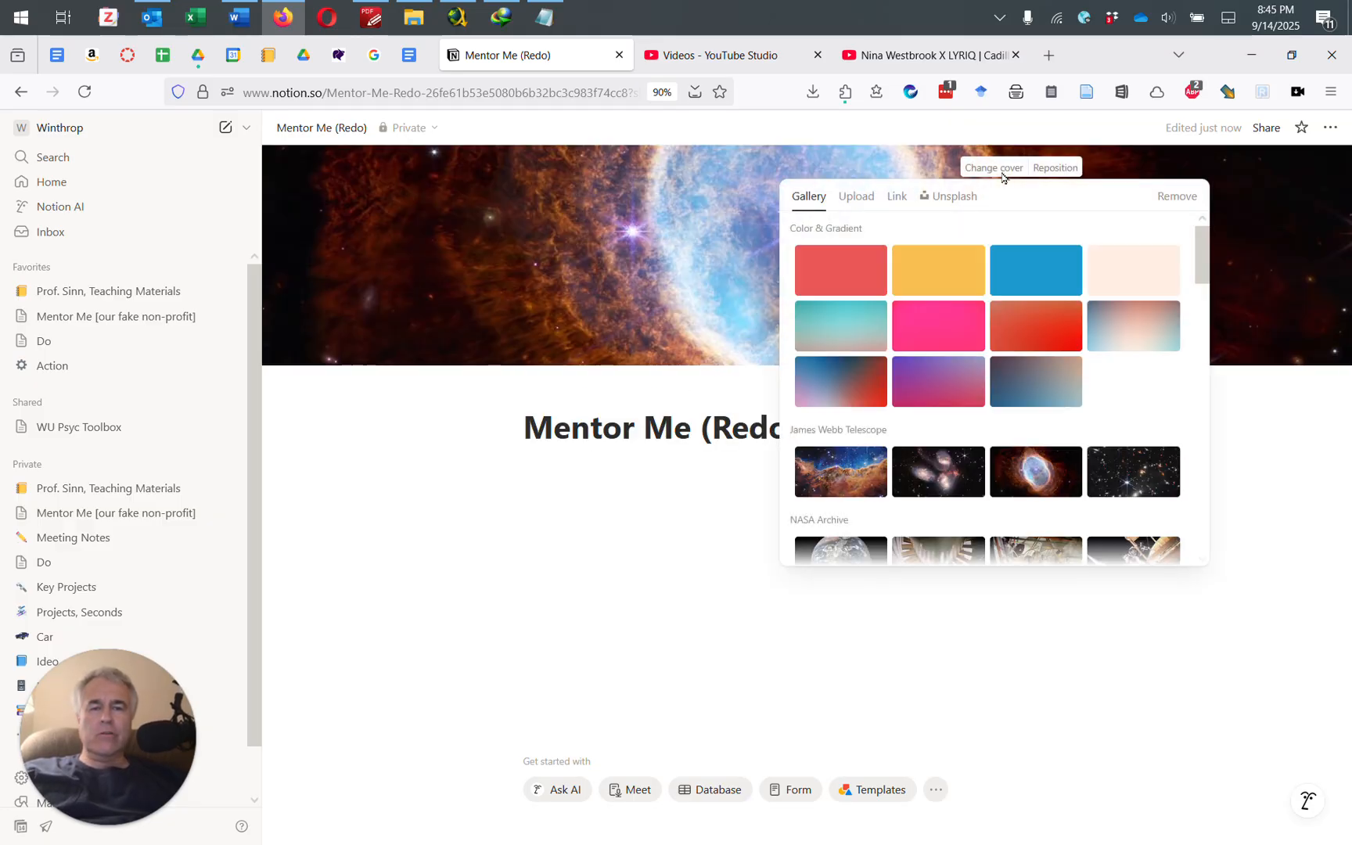
pyautogui.click(876, 204)
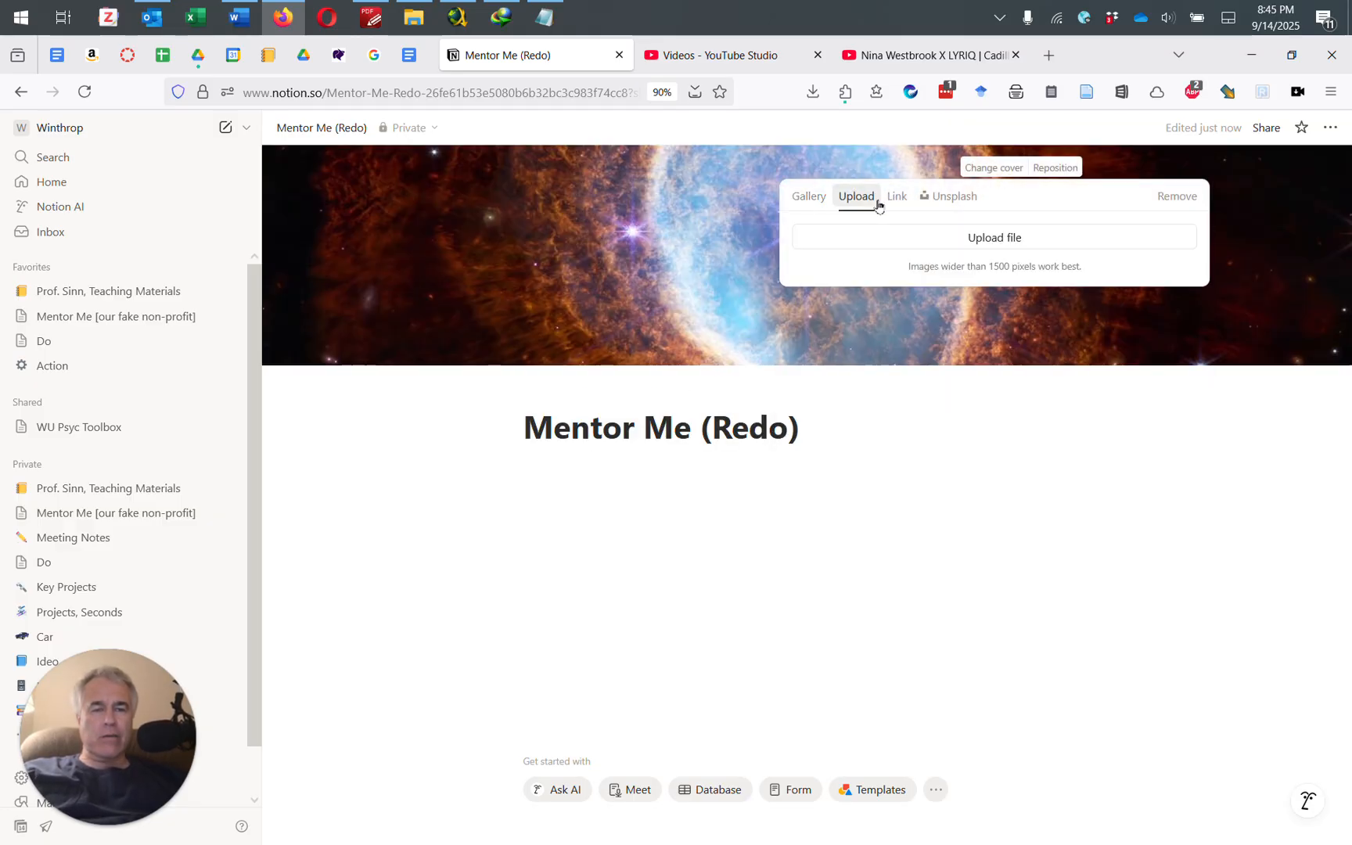
pyautogui.click(983, 237)
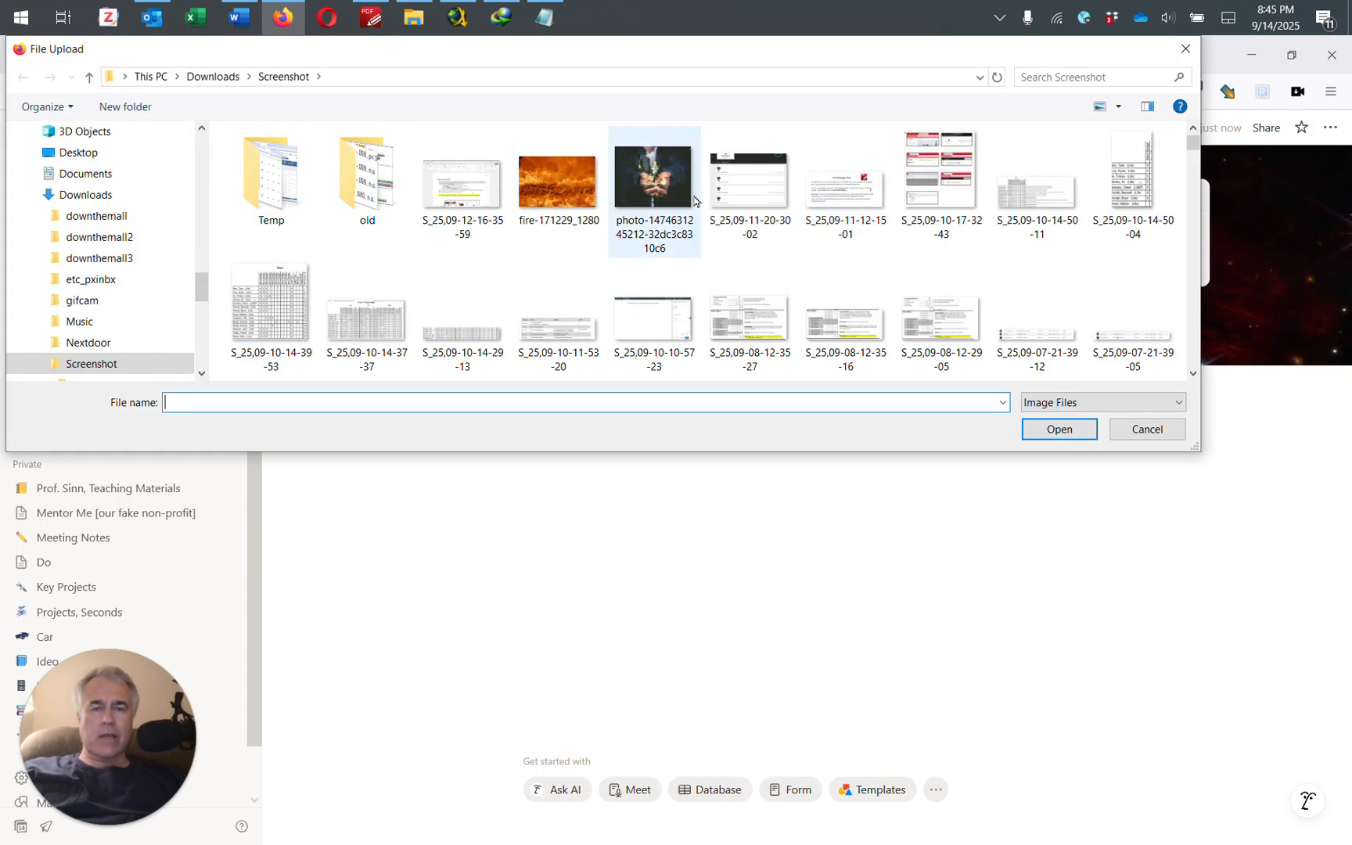
pyautogui.click(654, 195)
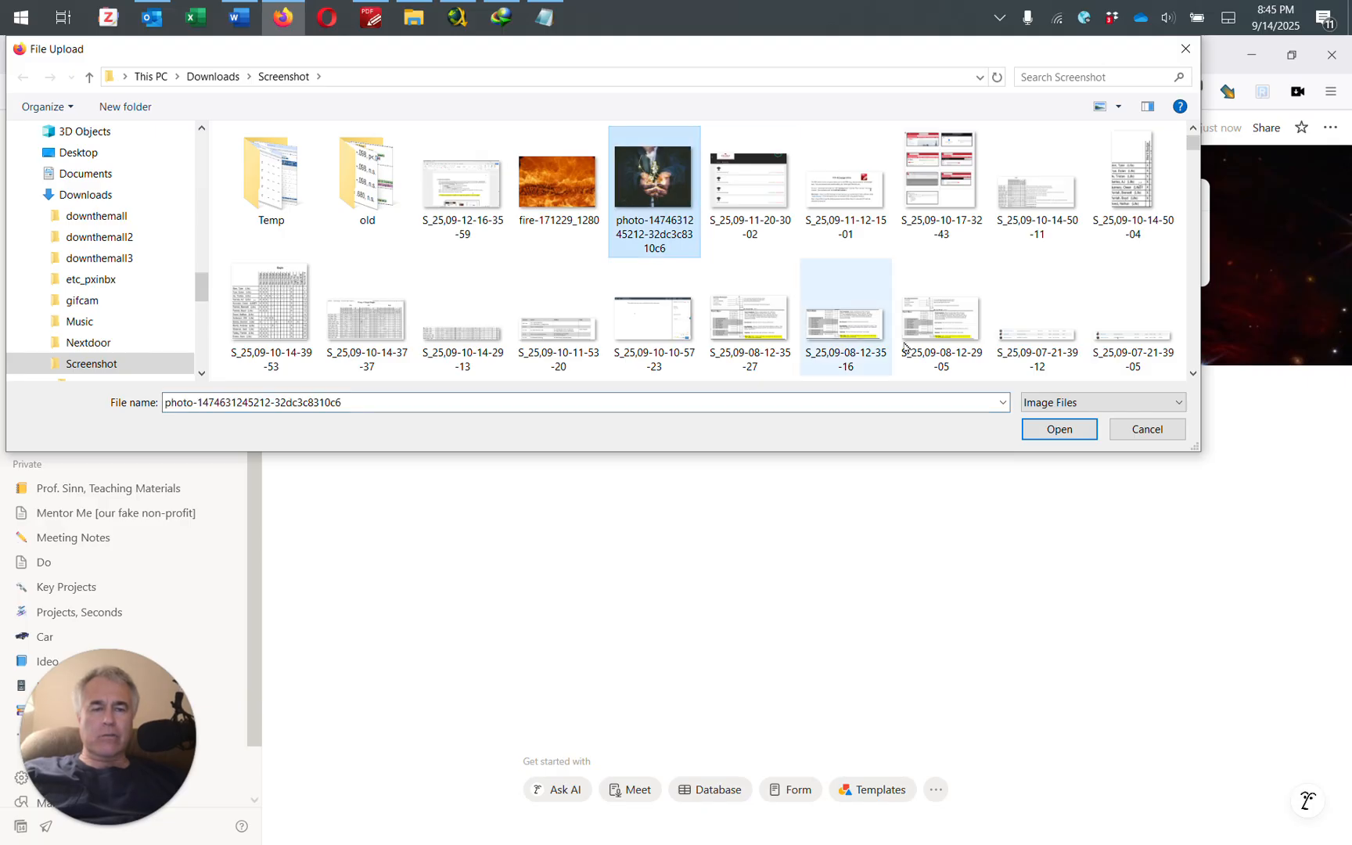
pyautogui.click(1052, 437)
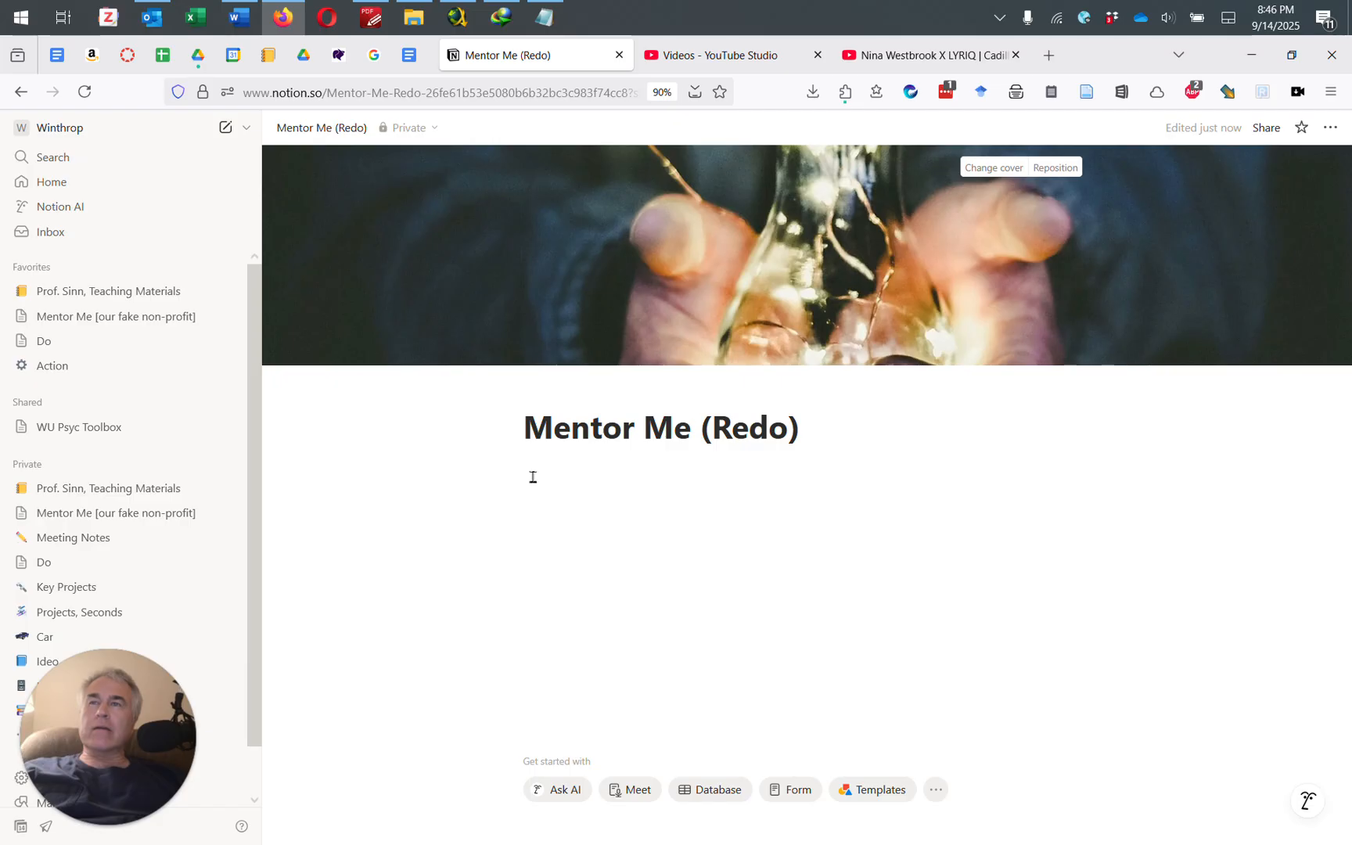
pyautogui.click(588, 477)
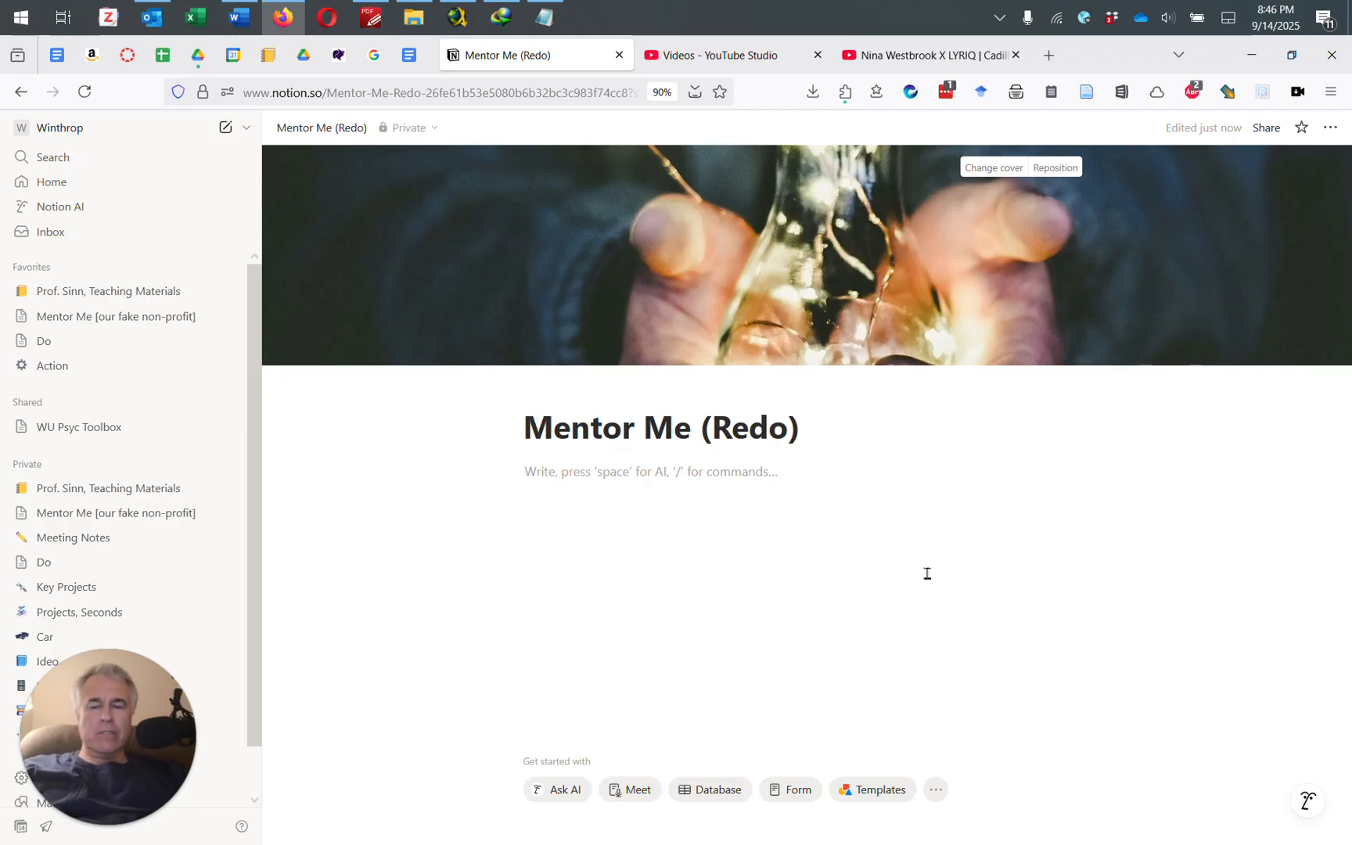
# Step: Add a 'Mission' sub-page with a crossed-swords icon and a default landscape cover
pyautogui.write('/')
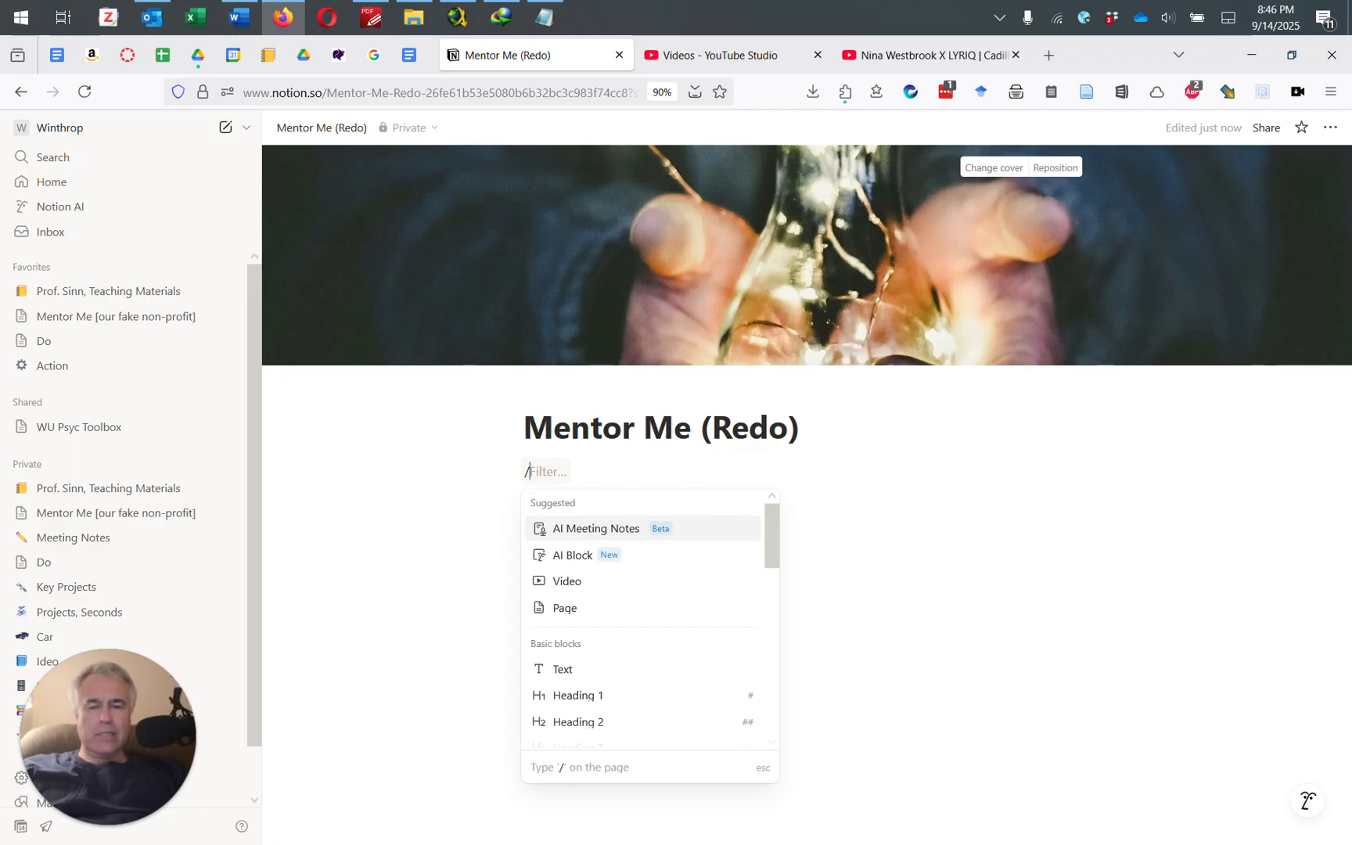
pyautogui.write('page')
pyautogui.press('Return')
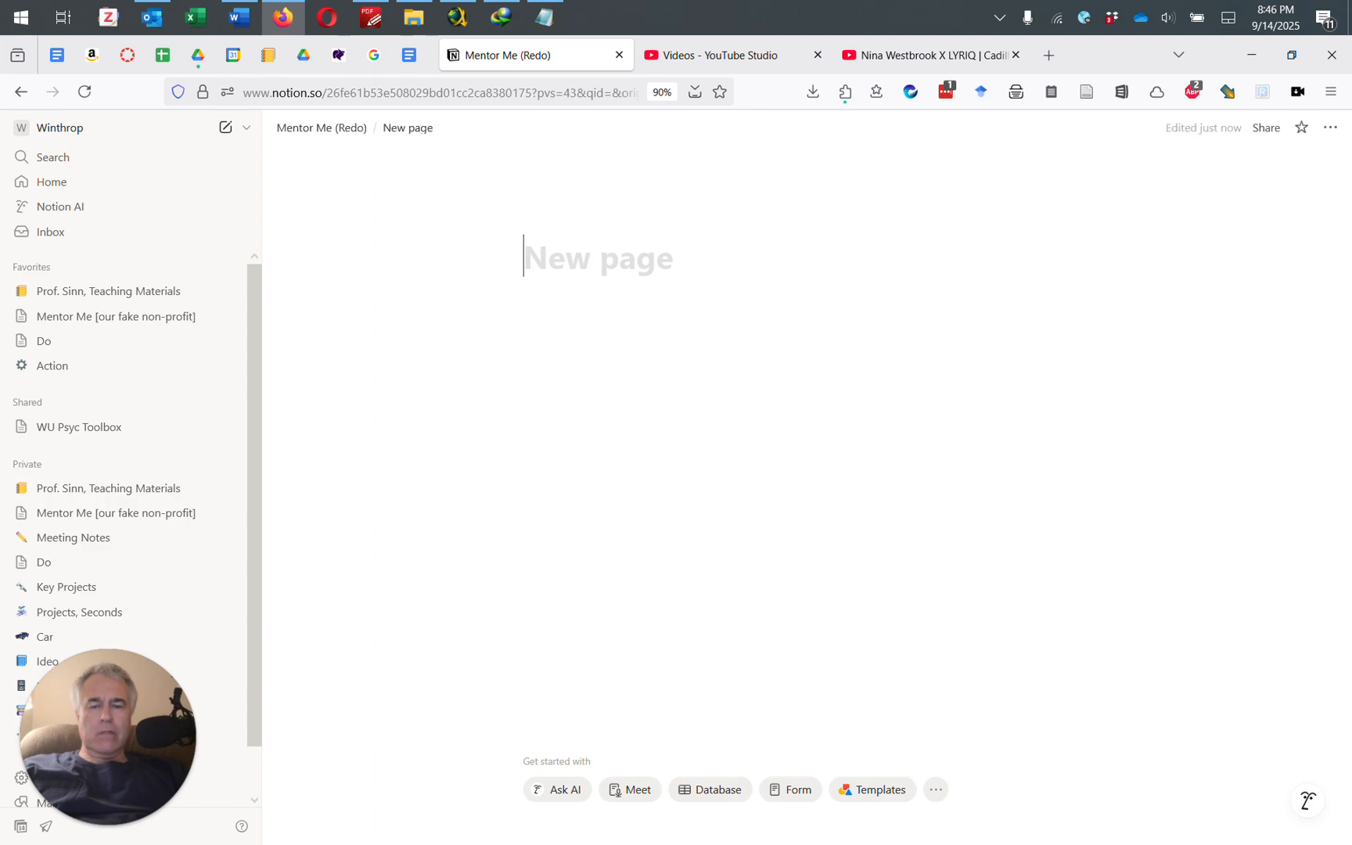
pyautogui.write('Mission')
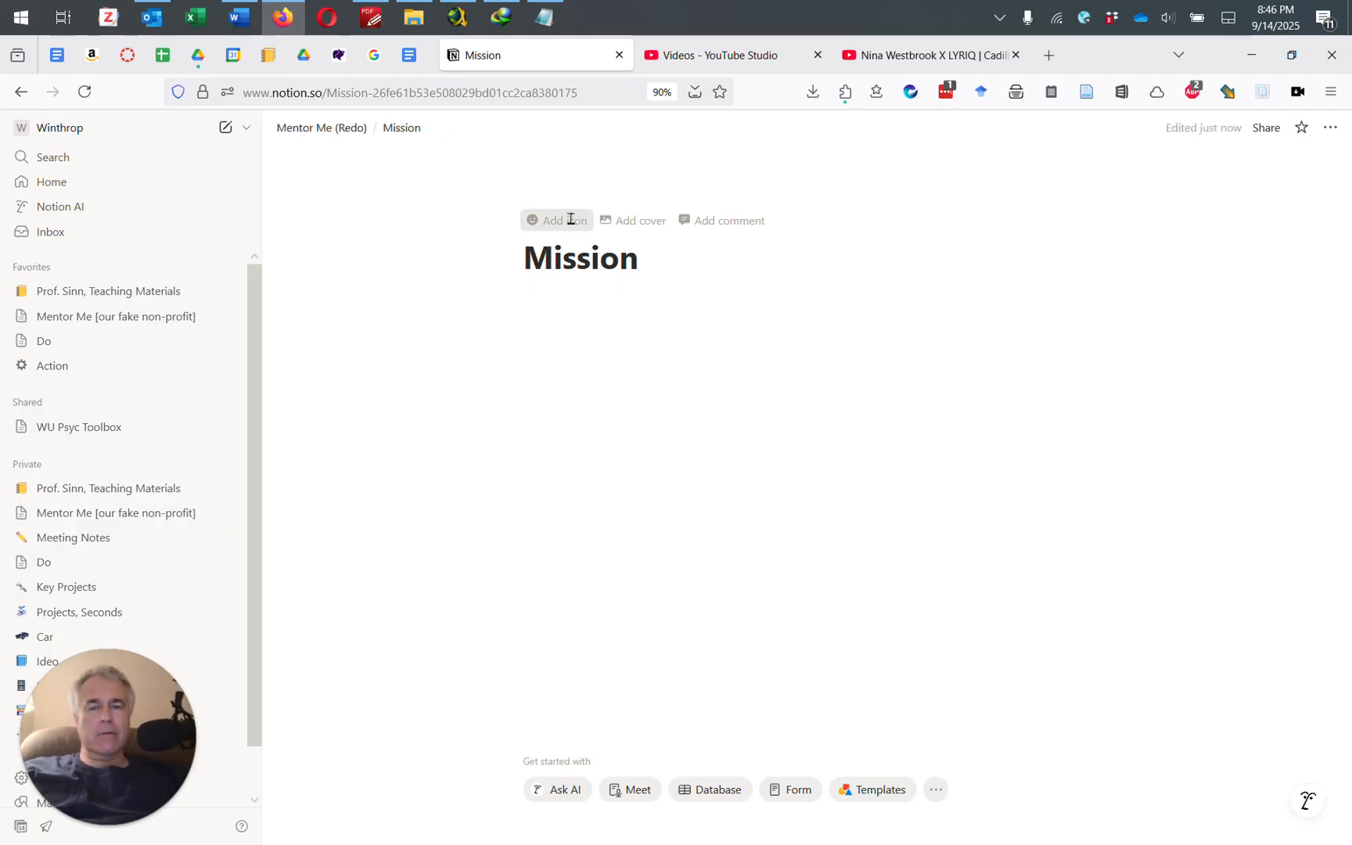
pyautogui.click(568, 221)
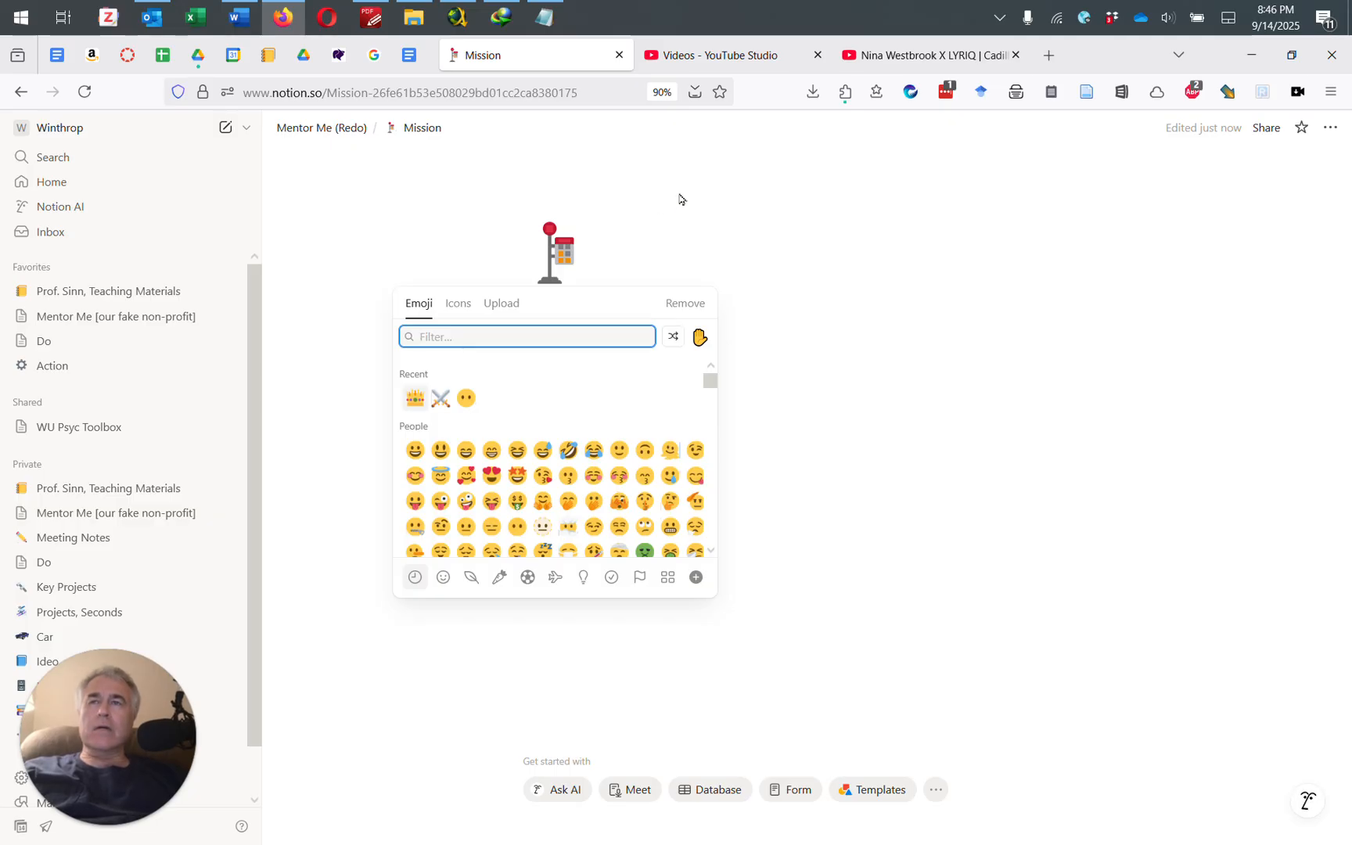
pyautogui.click(444, 400)
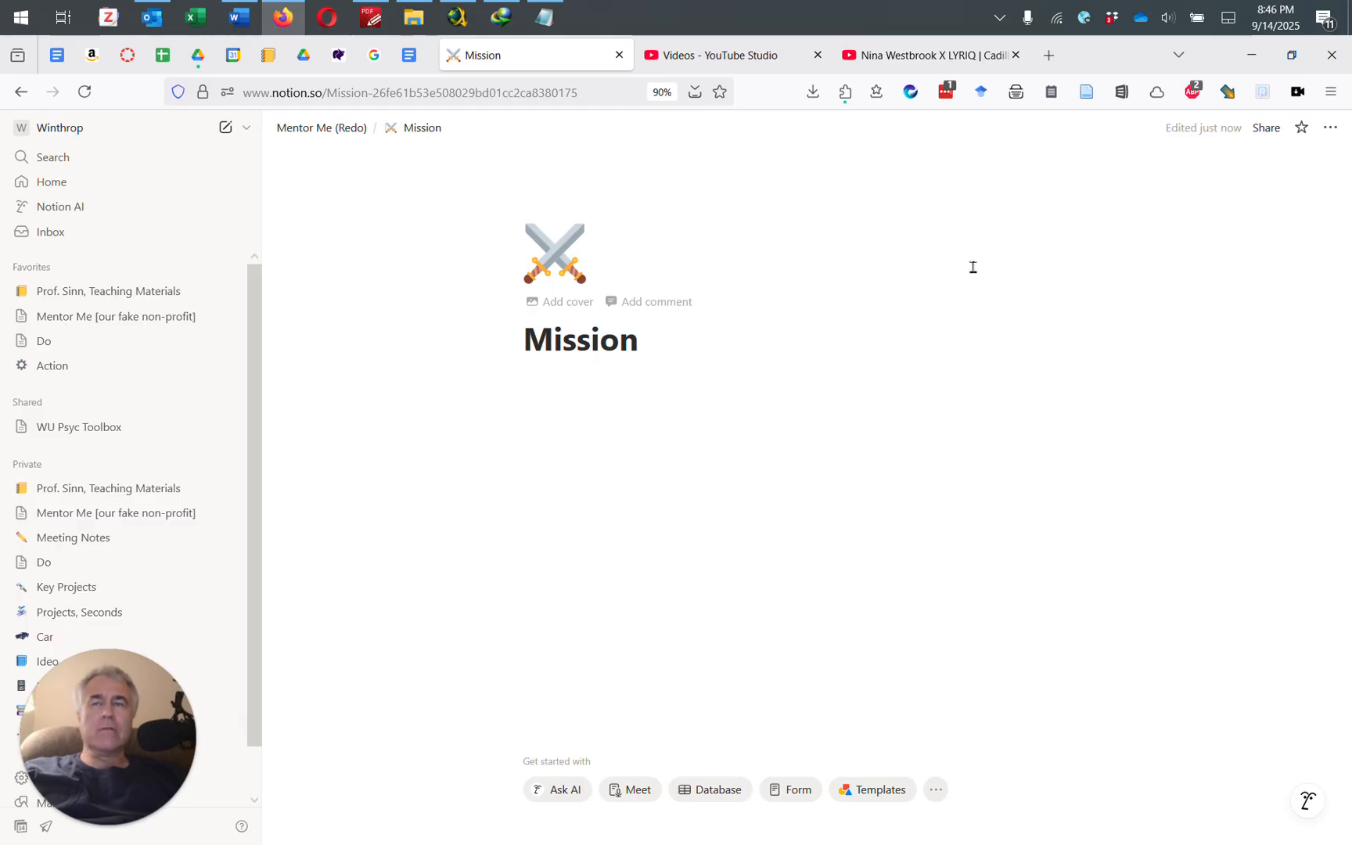
pyautogui.click(569, 302)
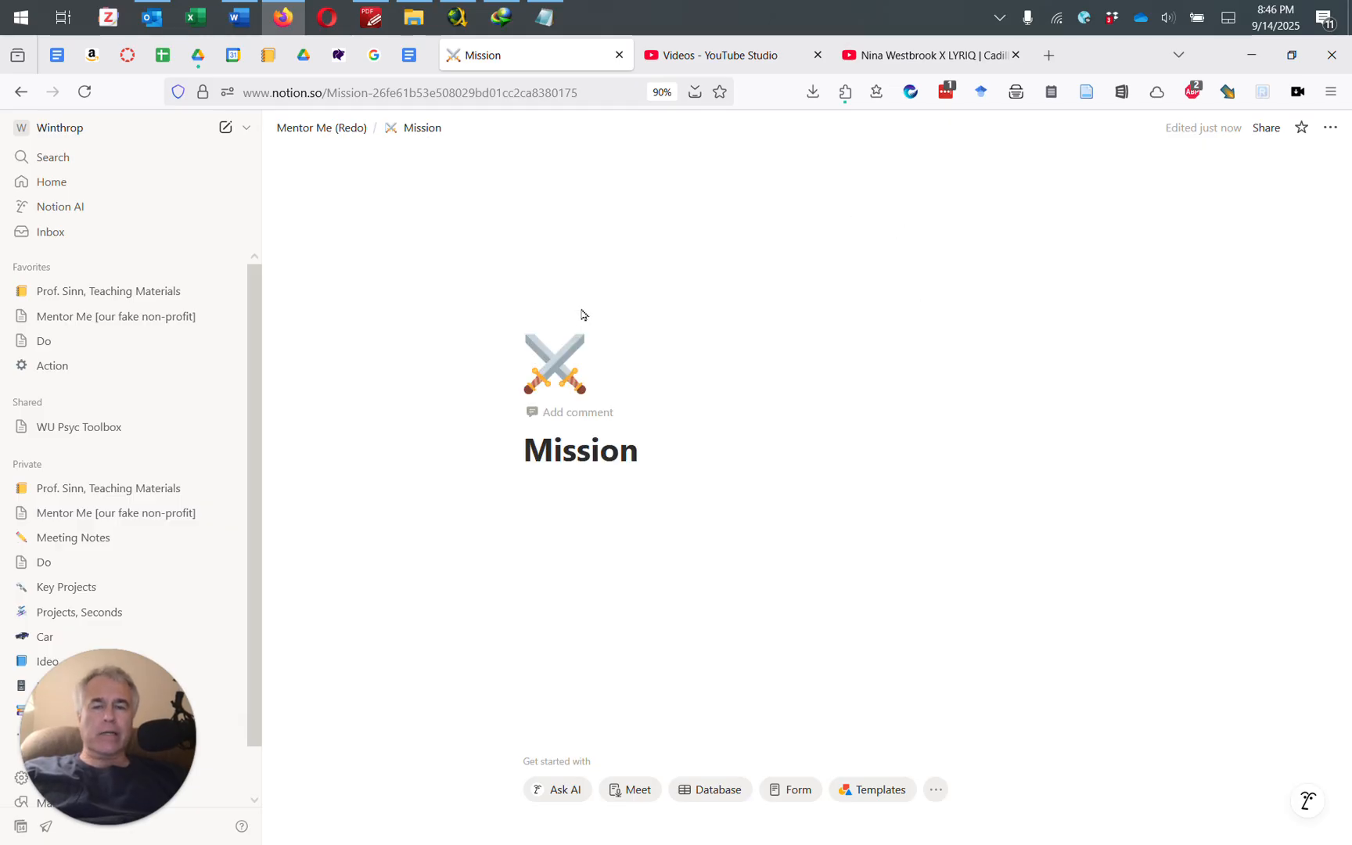
pyautogui.click(1012, 172)
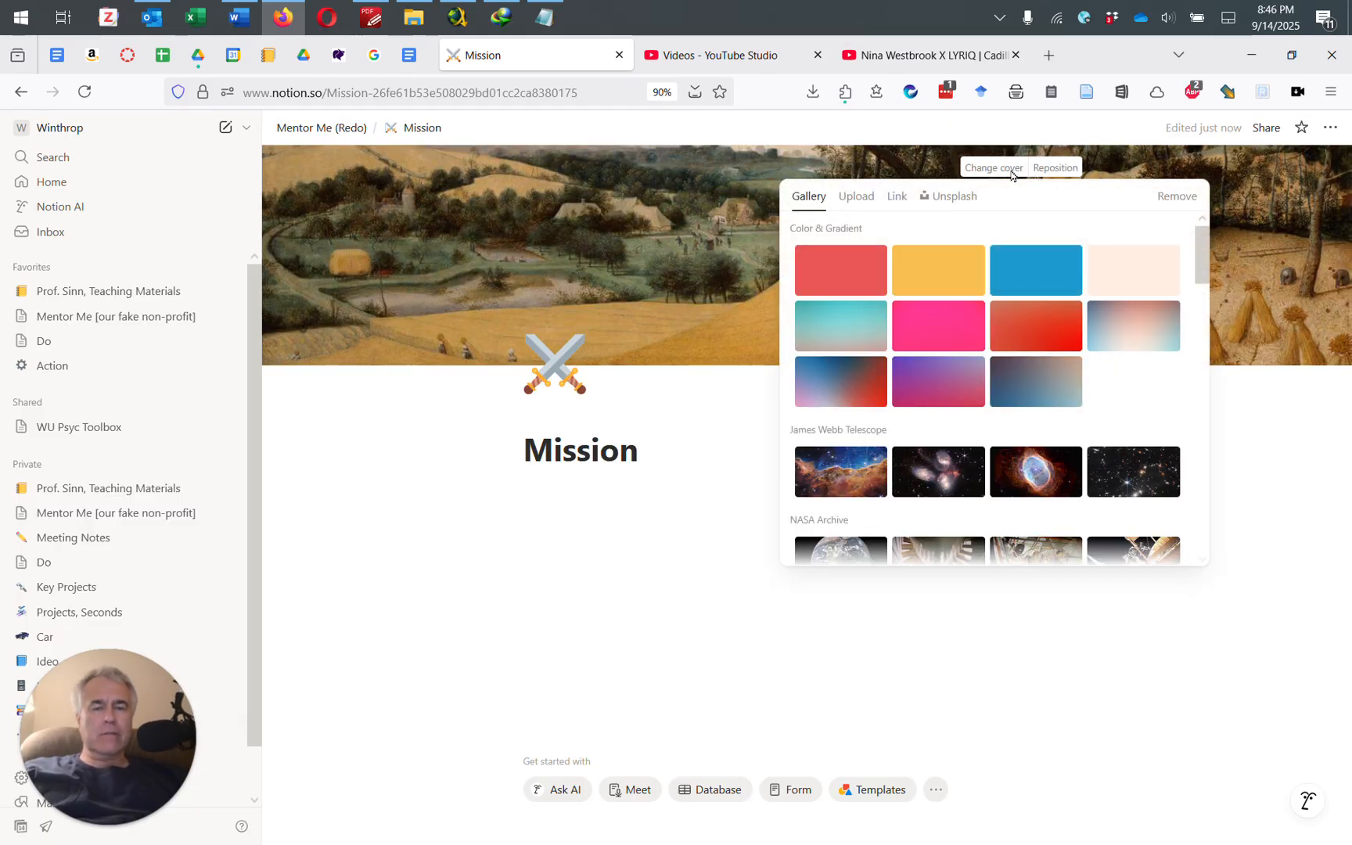
# Step: Replace the Mission cover with the uploaded fire-171229_1280 image and reposition the flames
pyautogui.click(861, 202)
pyautogui.click(994, 237)
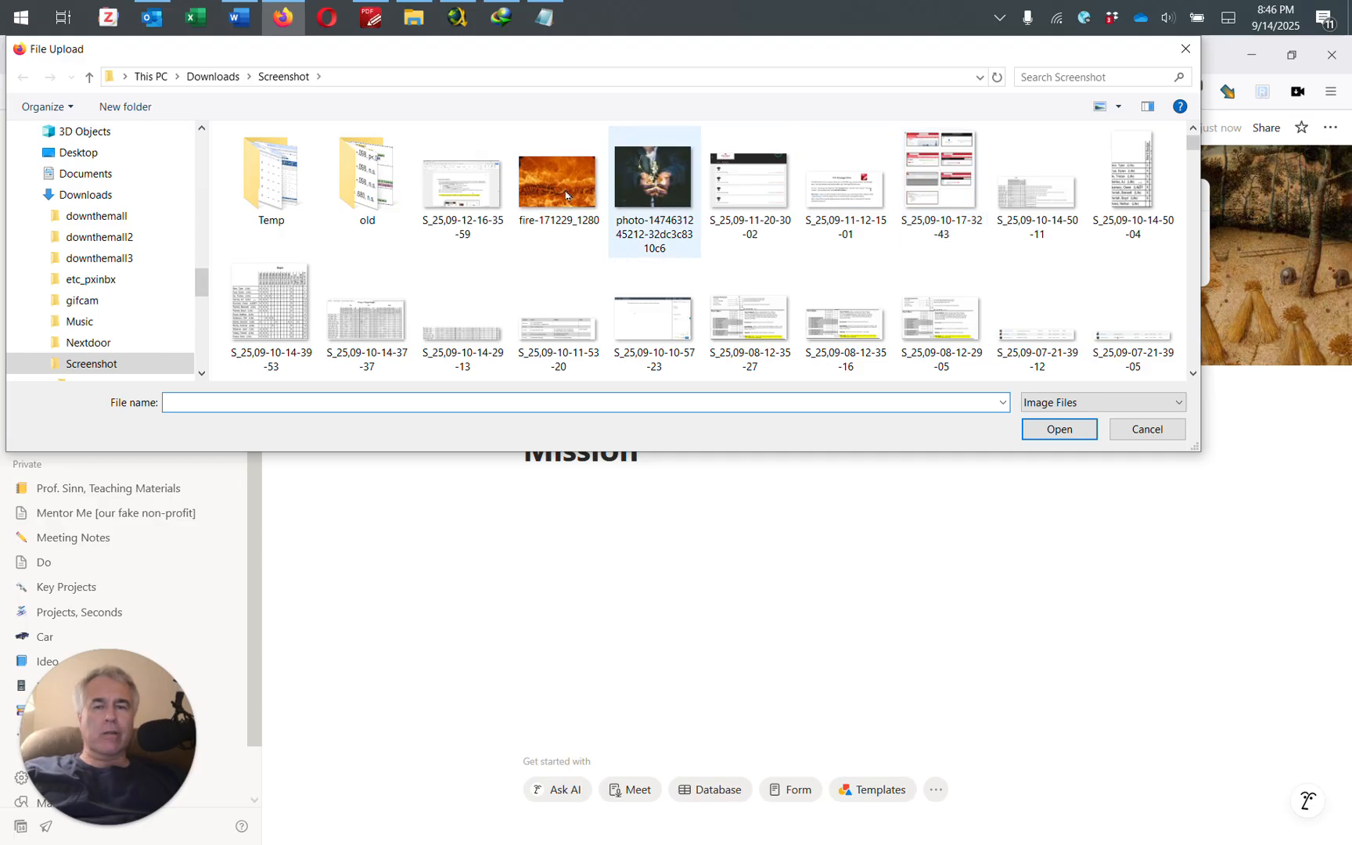
pyautogui.click(558, 180)
pyautogui.click(1023, 428)
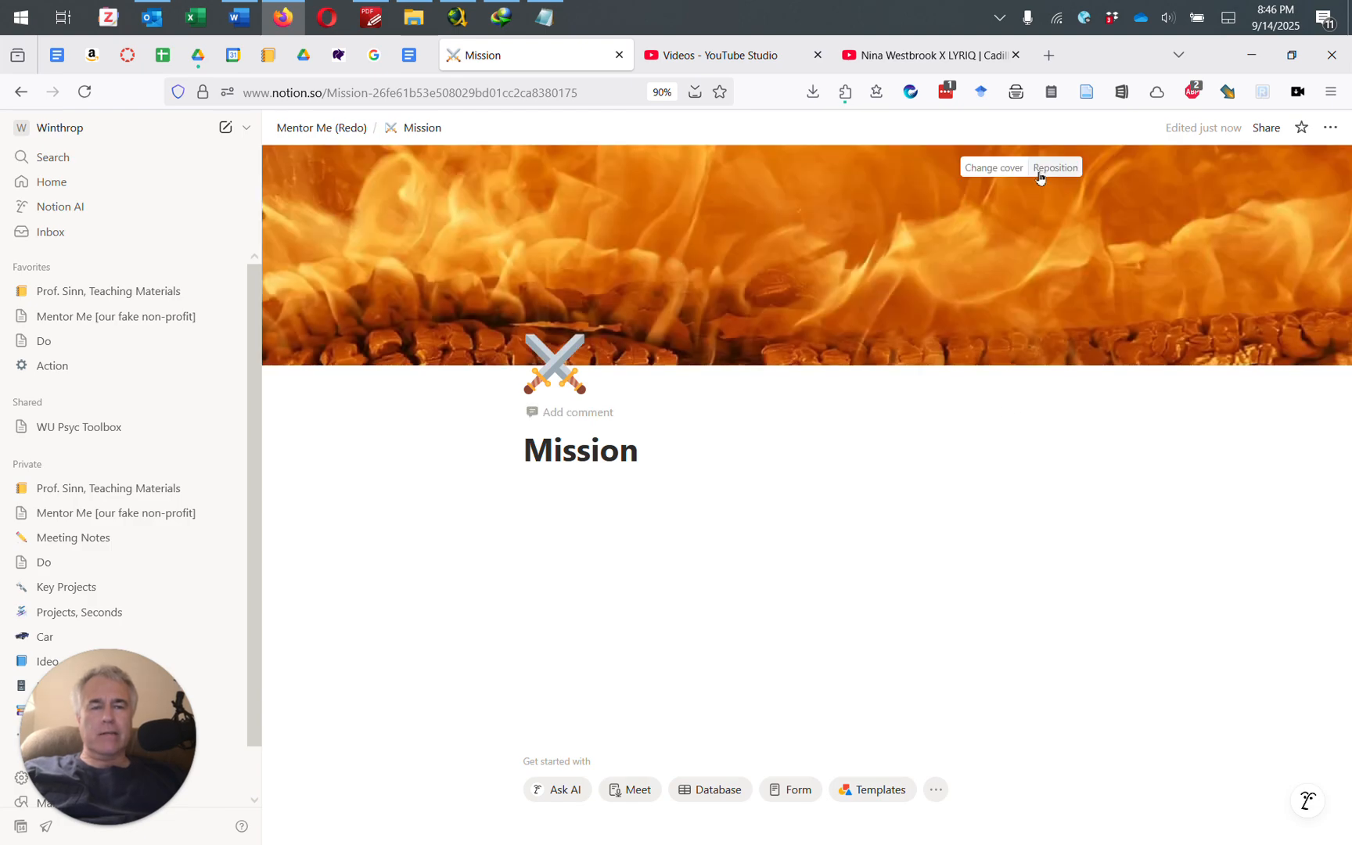
pyautogui.click(1044, 169)
pyautogui.moveTo(968, 275); pyautogui.dragTo(965, 193)
pyautogui.click(1006, 163)
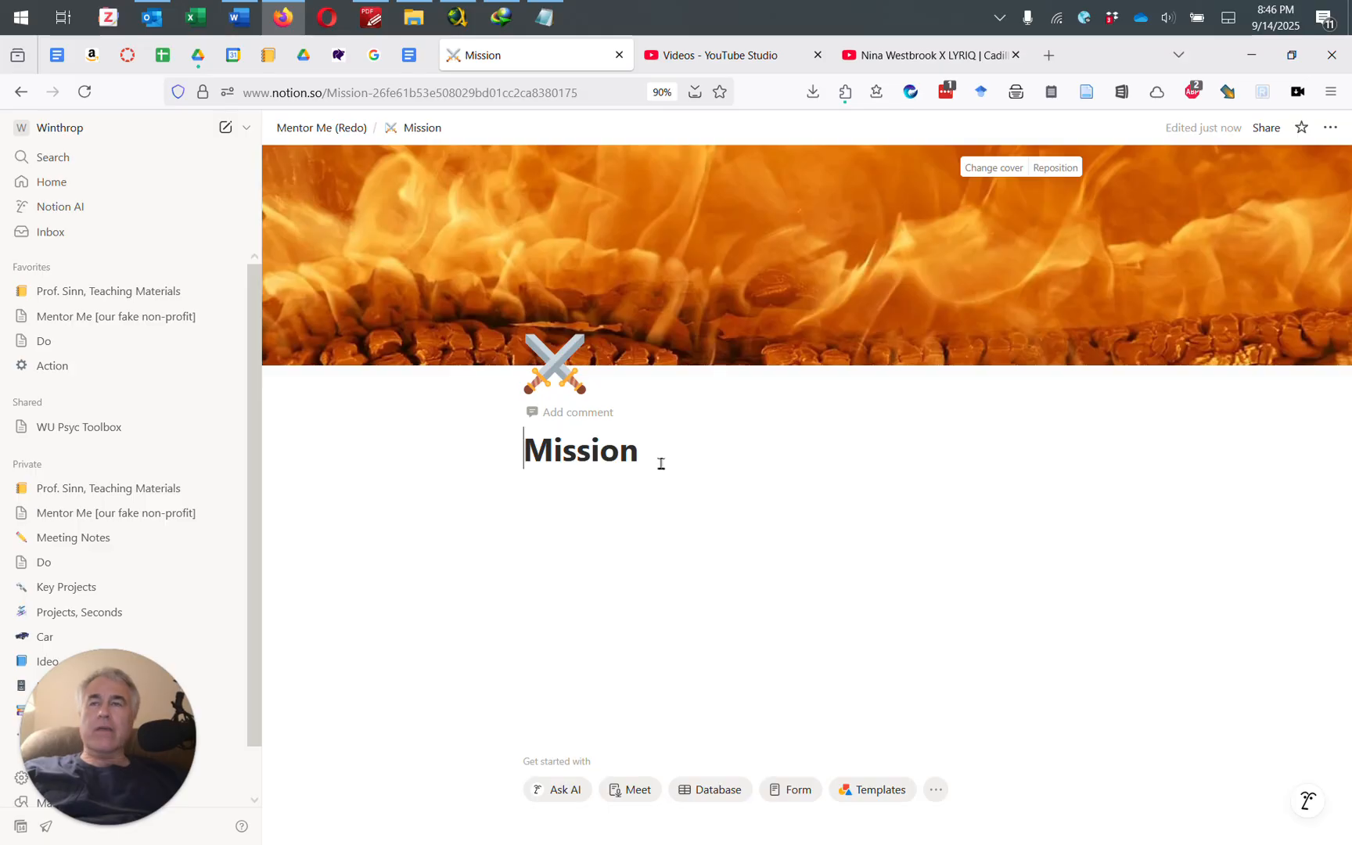
# Step: Back on Mentor Me (Redo), add a sub-page titled 'Our Board' below Mission
pyautogui.click(318, 134)
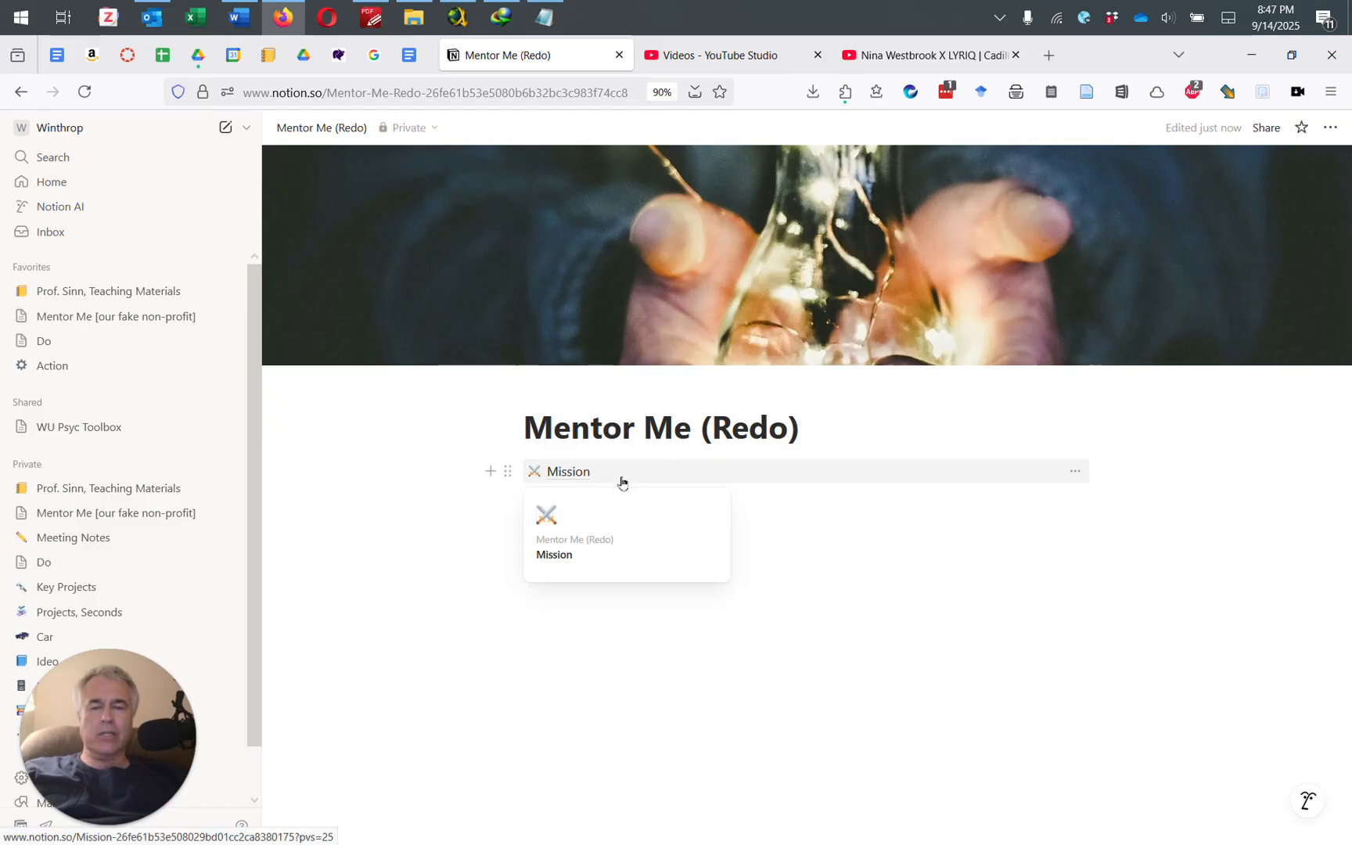
pyautogui.click(588, 500)
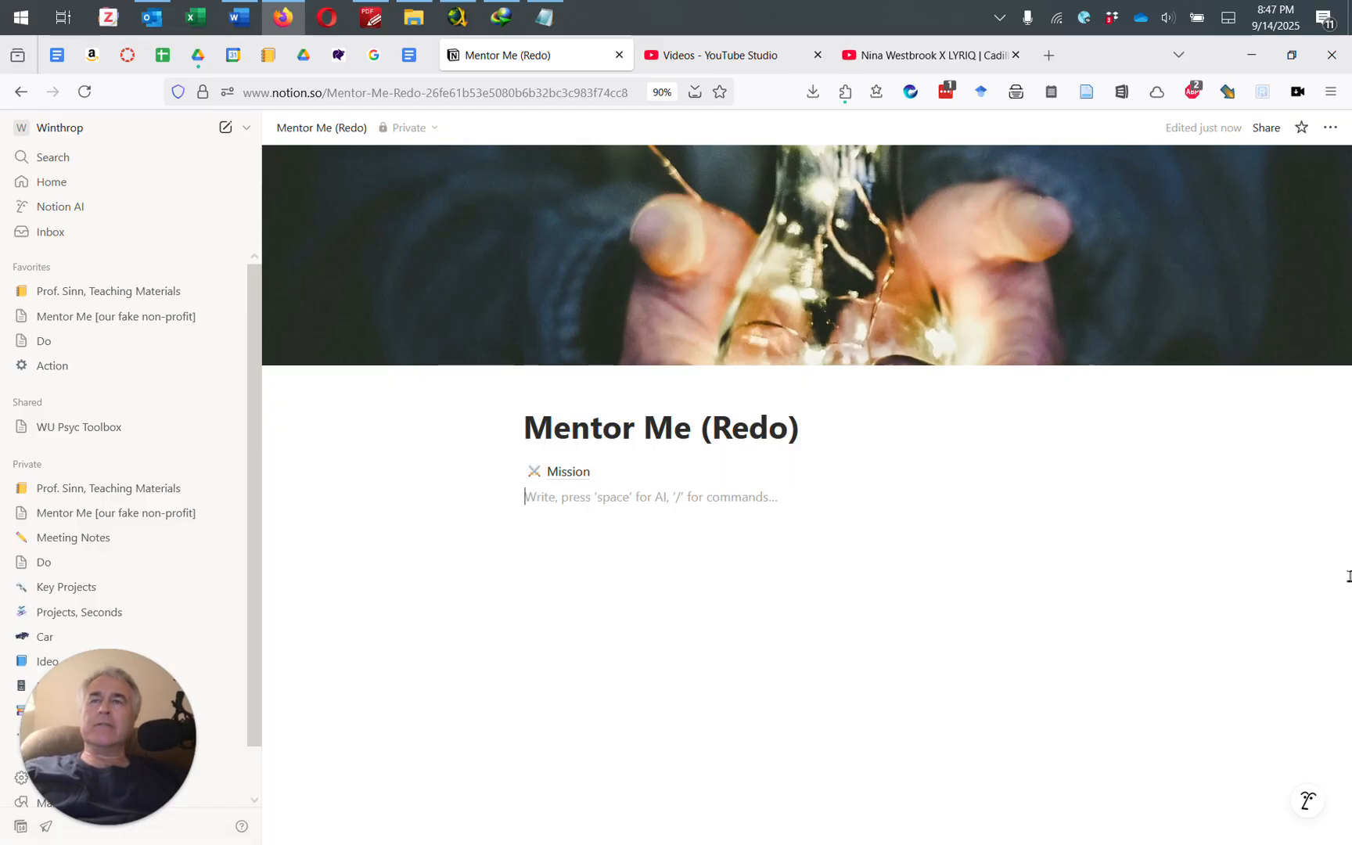
pyautogui.write('/')
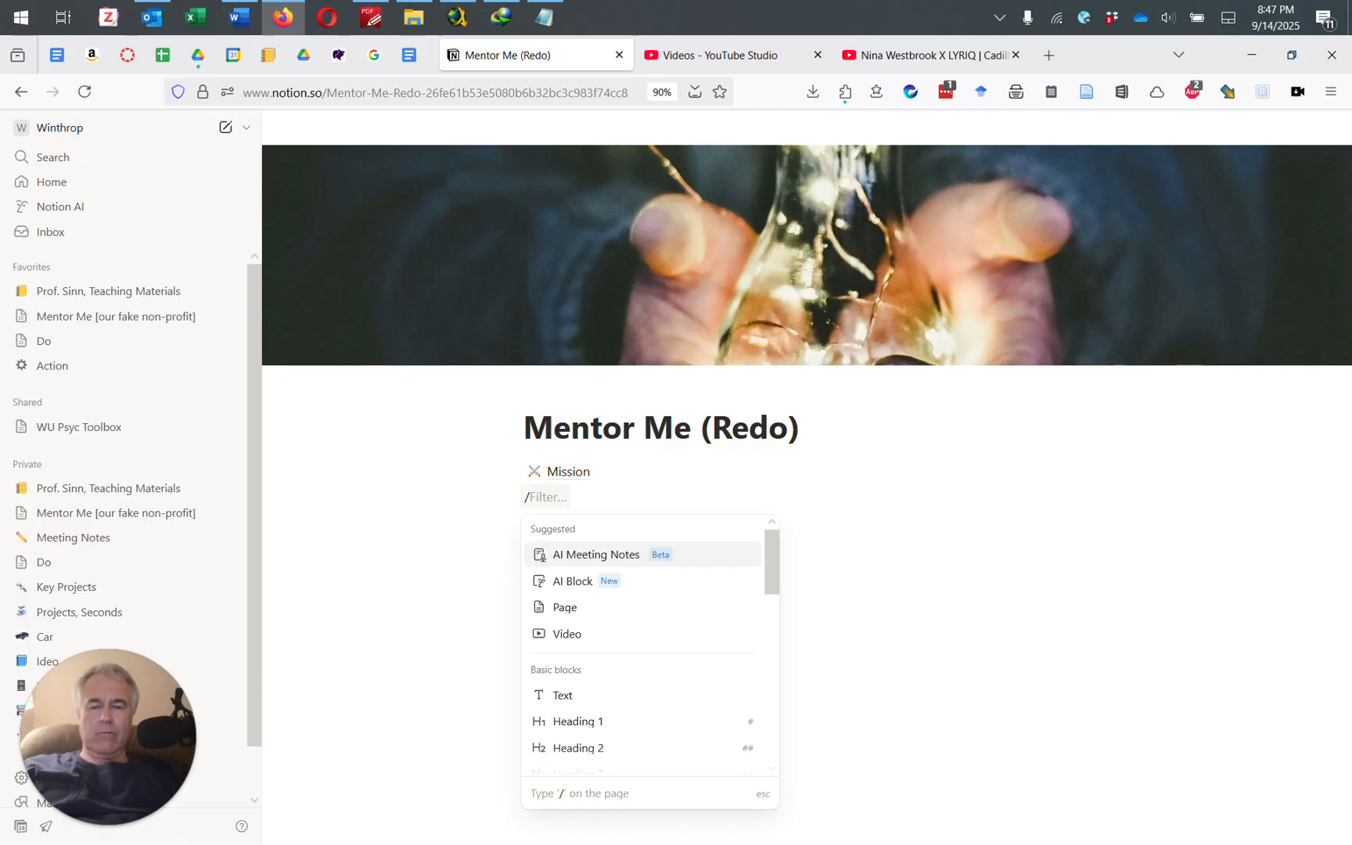
pyautogui.write('page')
pyautogui.press('Return')
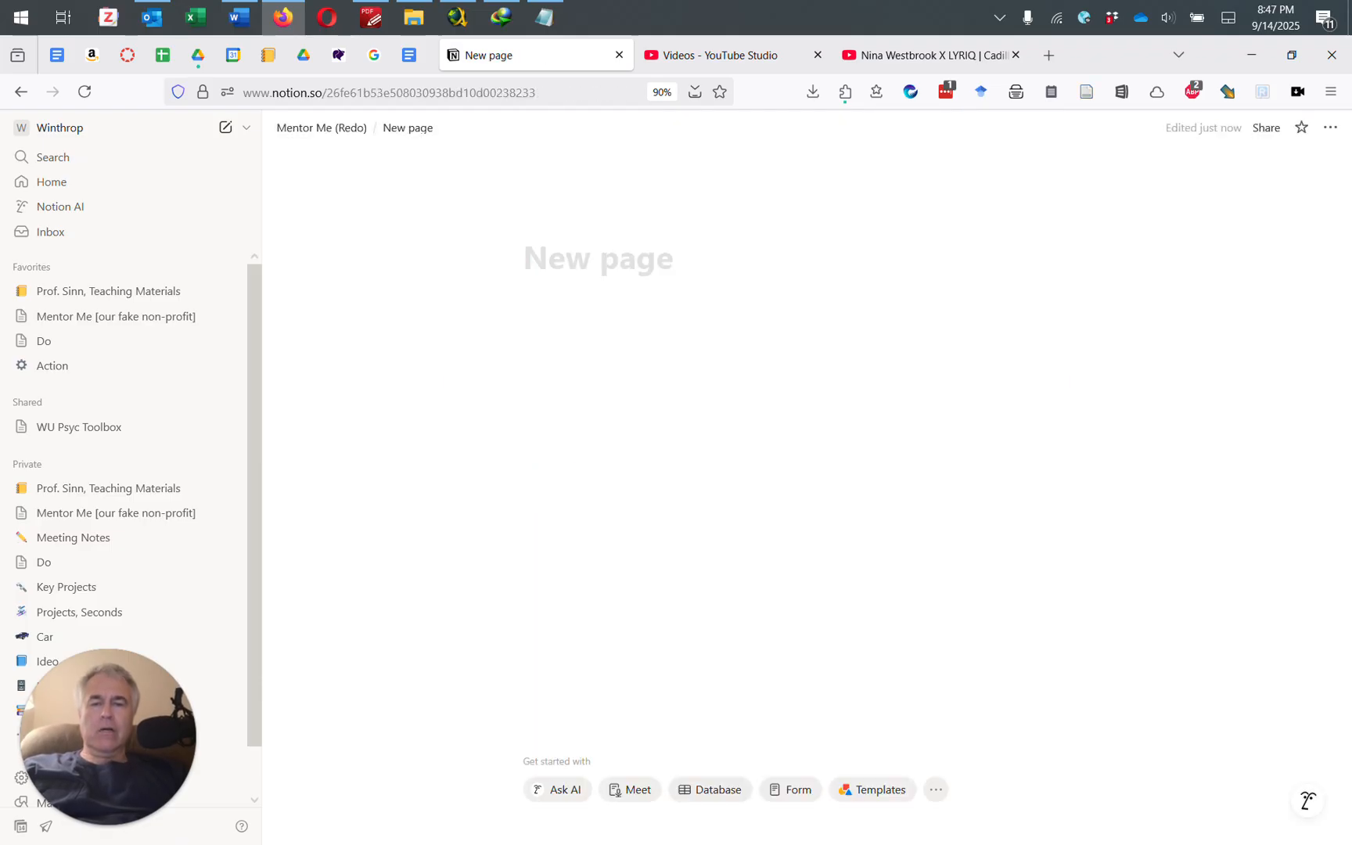
pyautogui.write('Our Board')
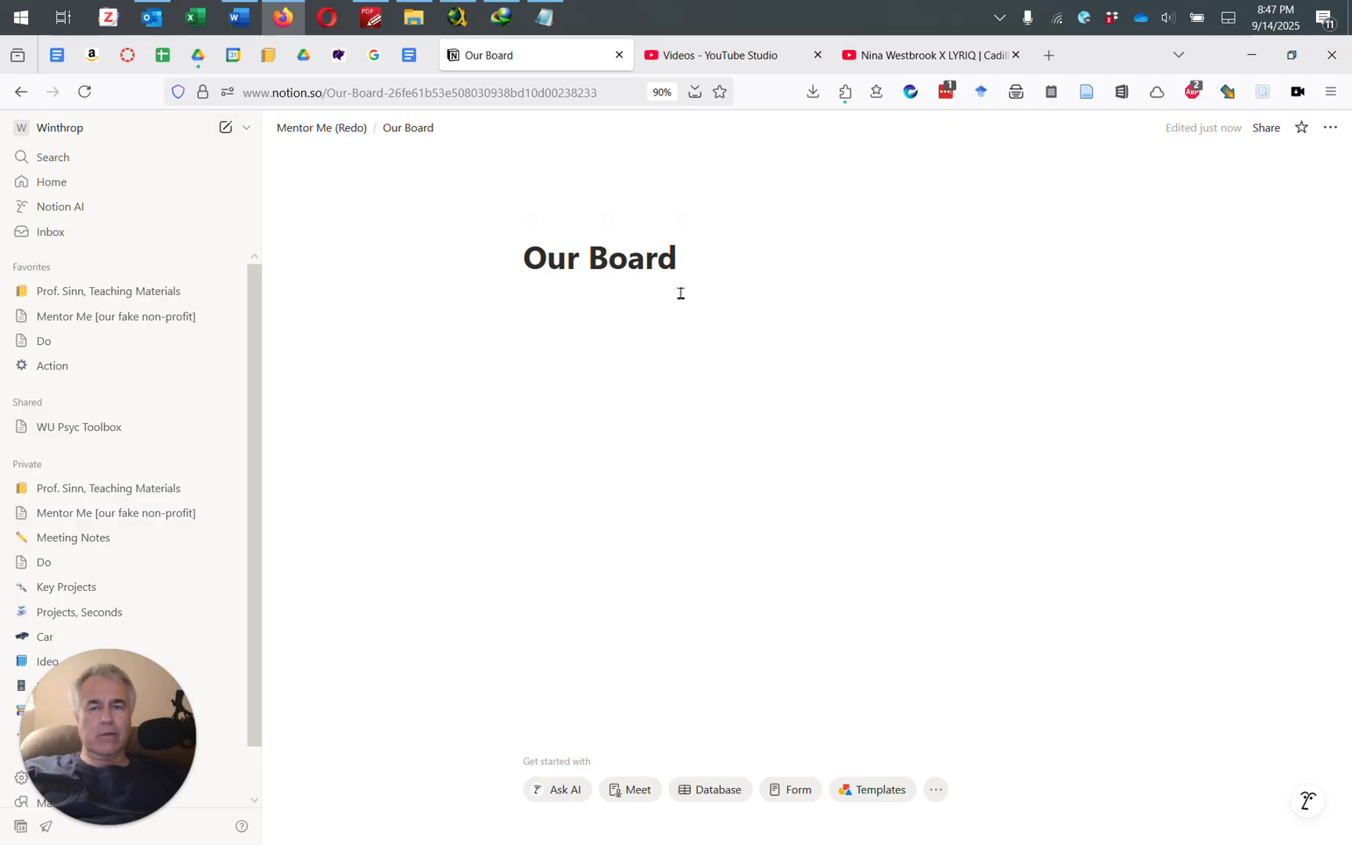
# Step: Give Our Board a wood-texture cover from an Unsplash search for 'board'
pyautogui.click(611, 222)
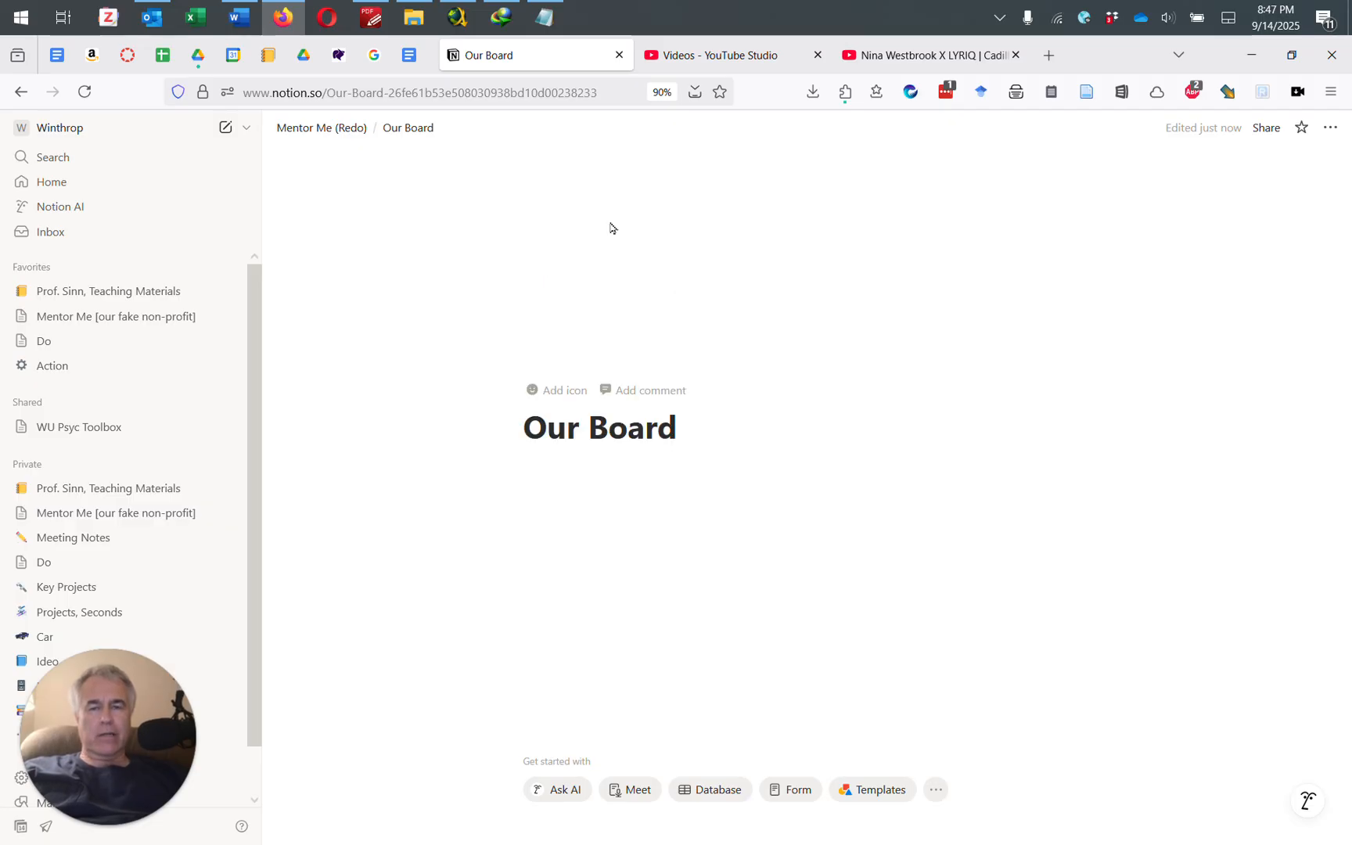
pyautogui.click(1000, 171)
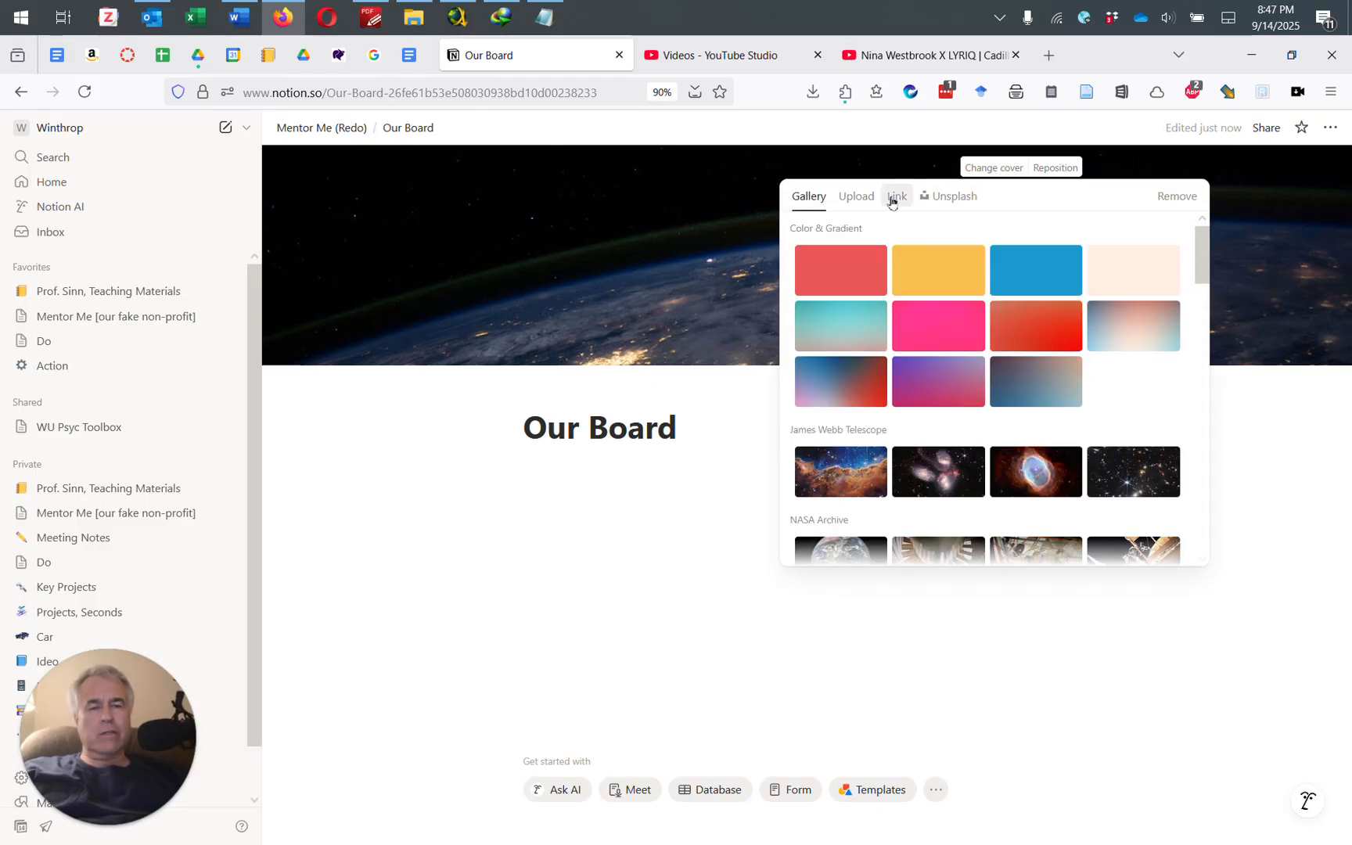
pyautogui.click(947, 197)
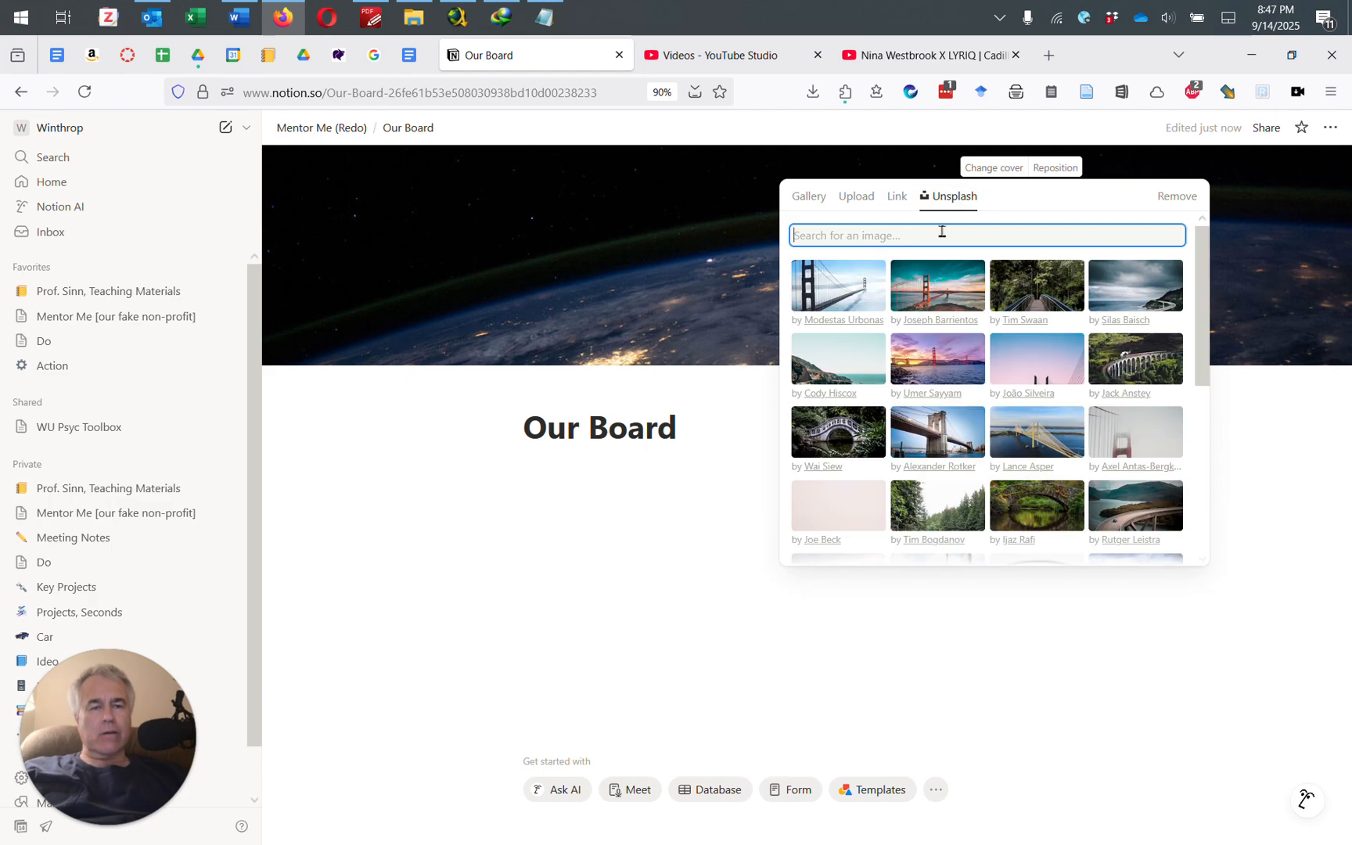
pyautogui.write('board')
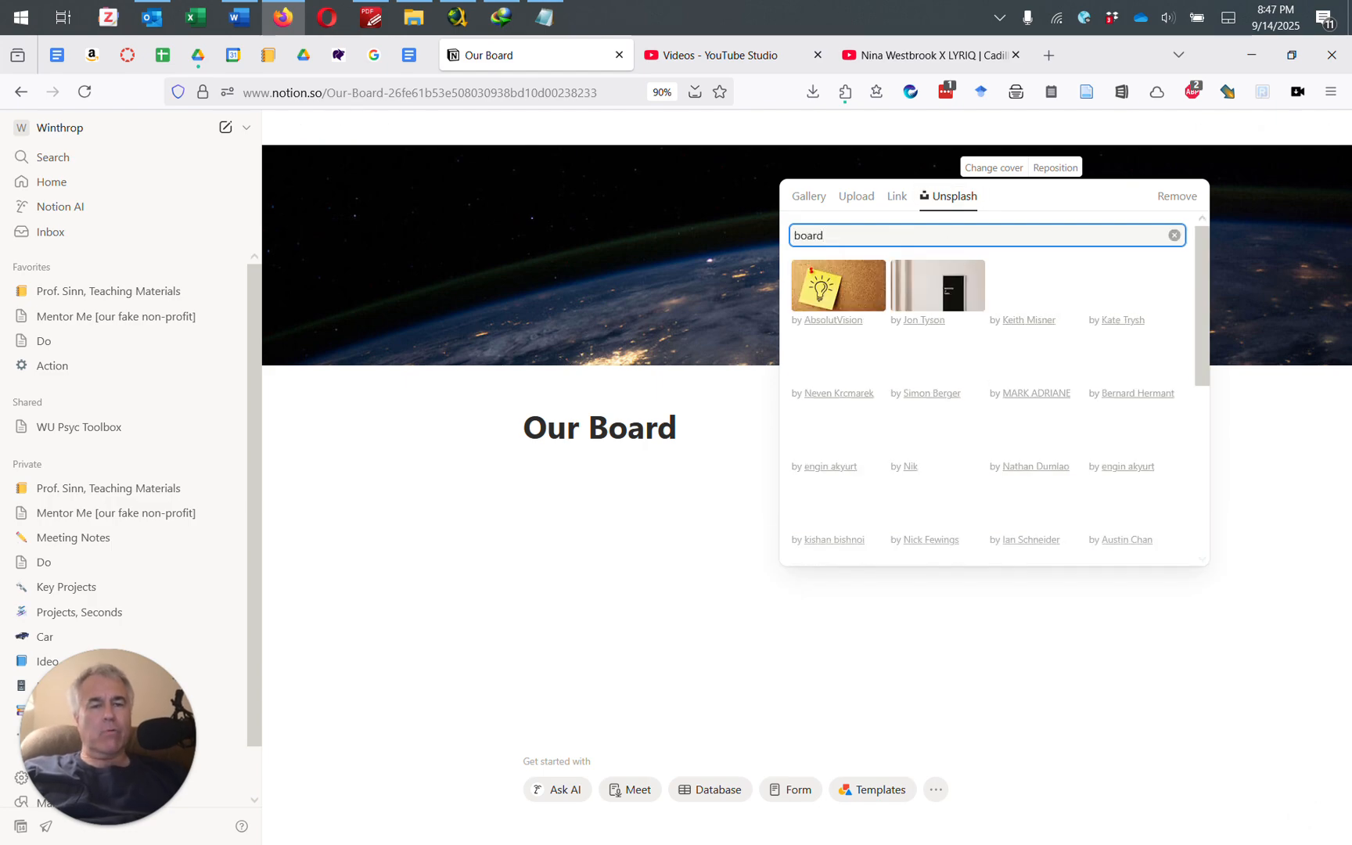
pyautogui.click(1121, 453)
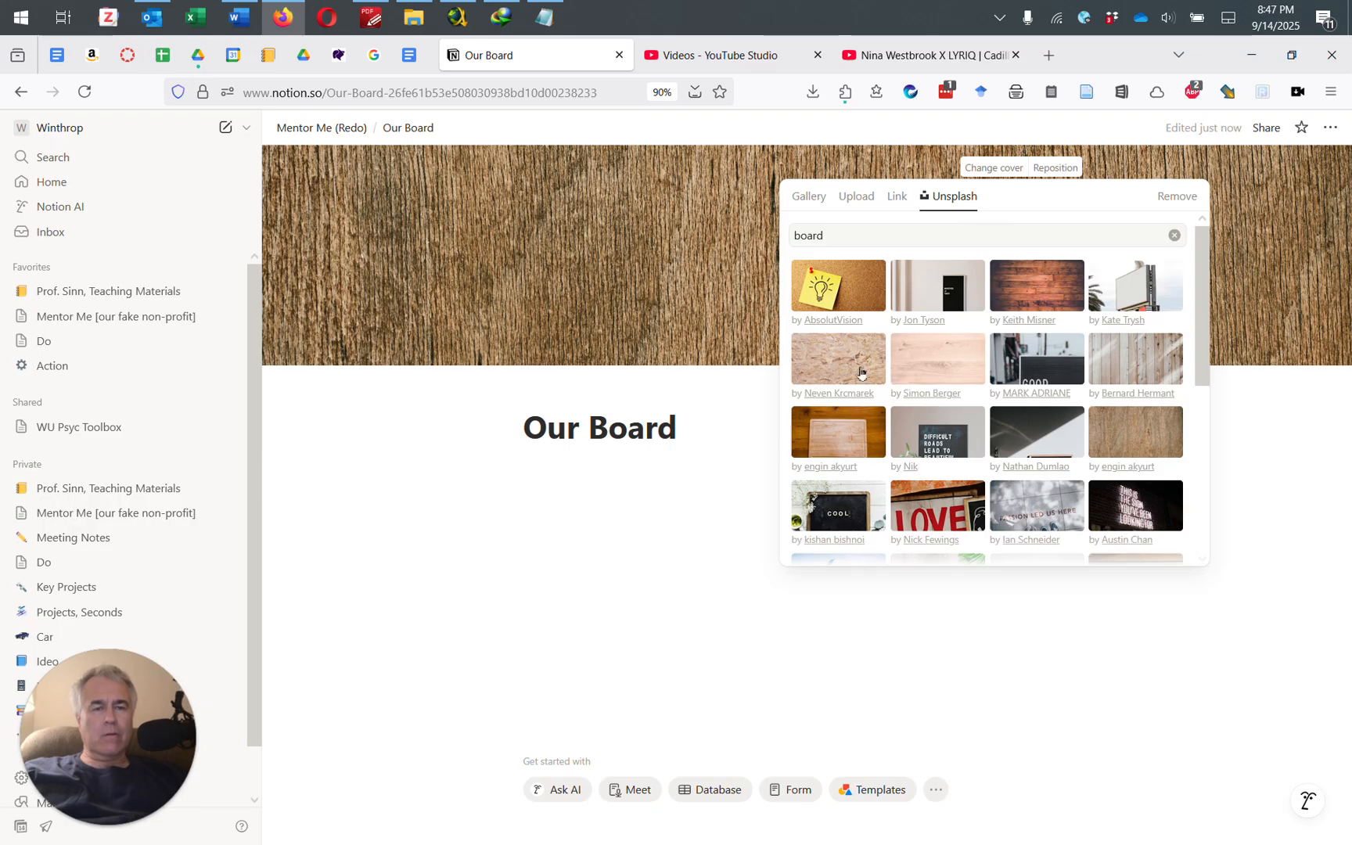
pyautogui.click(741, 458)
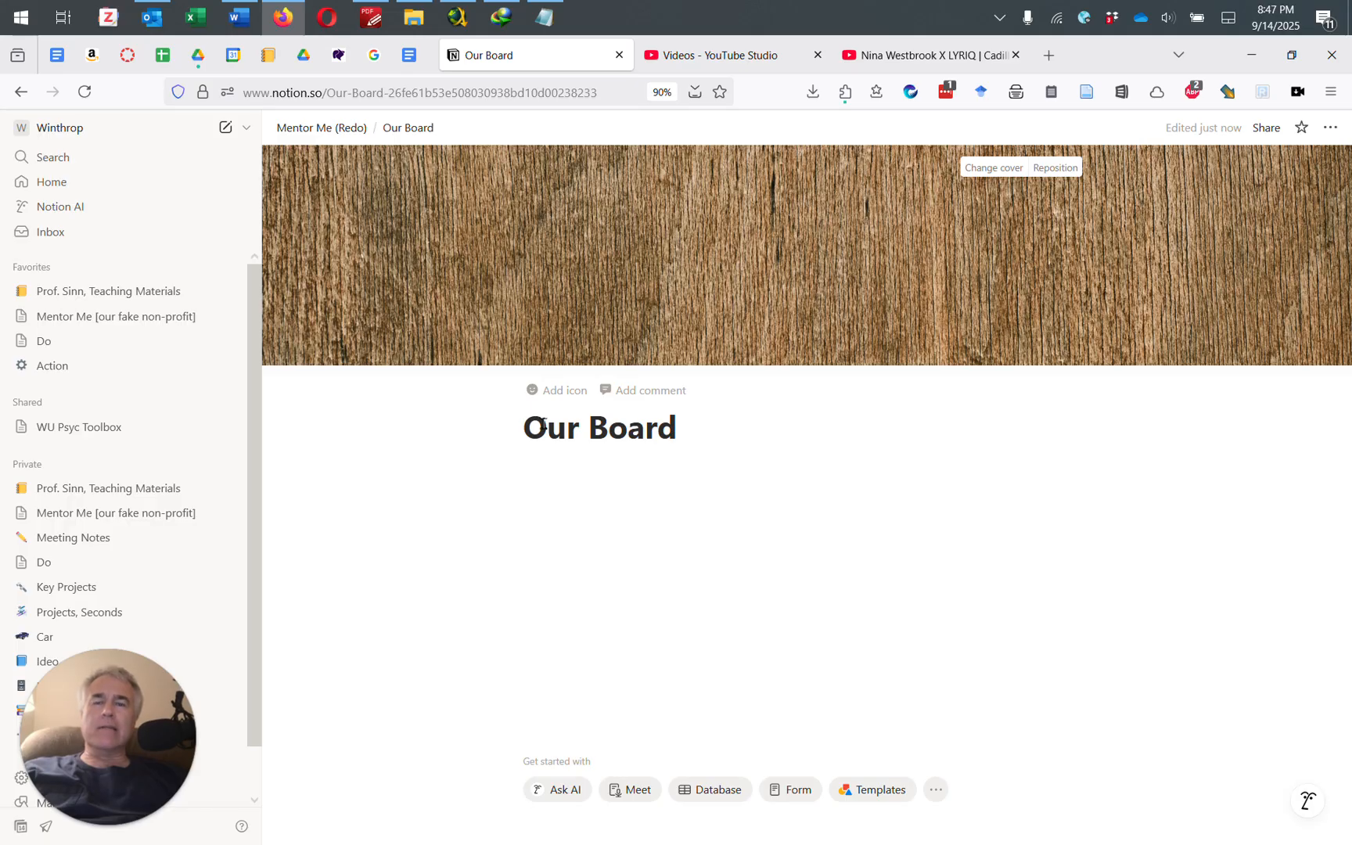
# Step: Set the Our Board icon to the crown emoji found by searching 'crown'
pyautogui.click(555, 397)
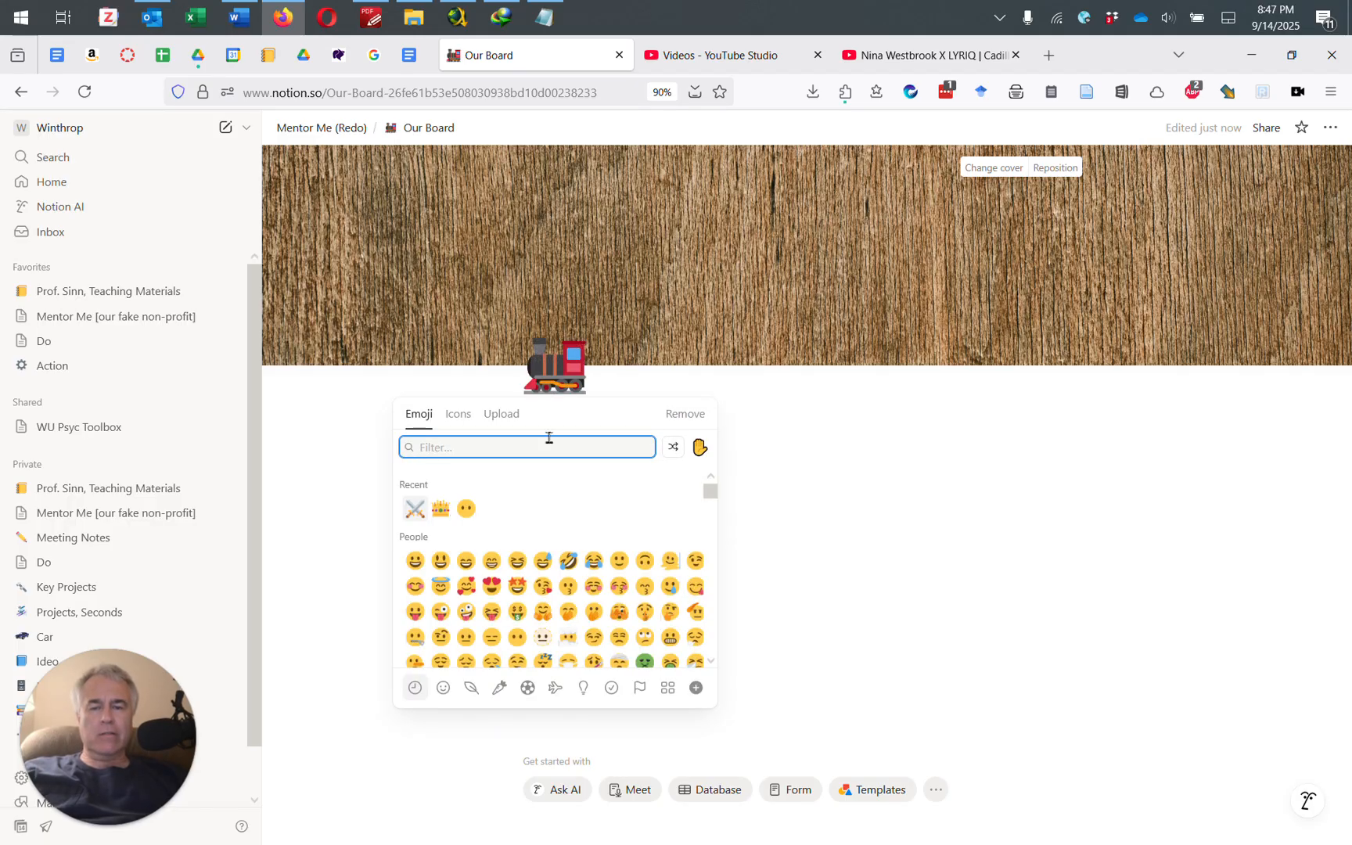
pyautogui.write('crown')
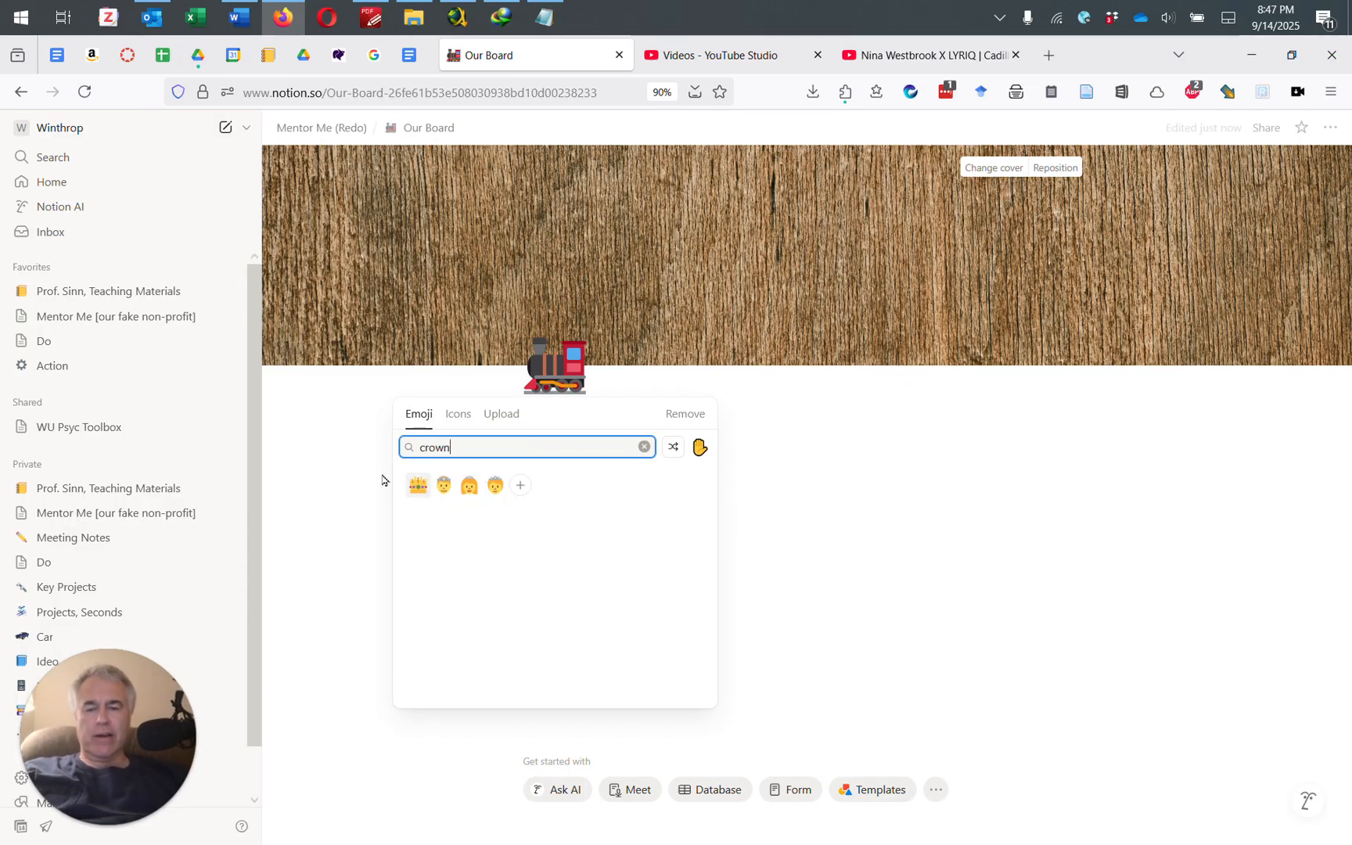
pyautogui.click(414, 486)
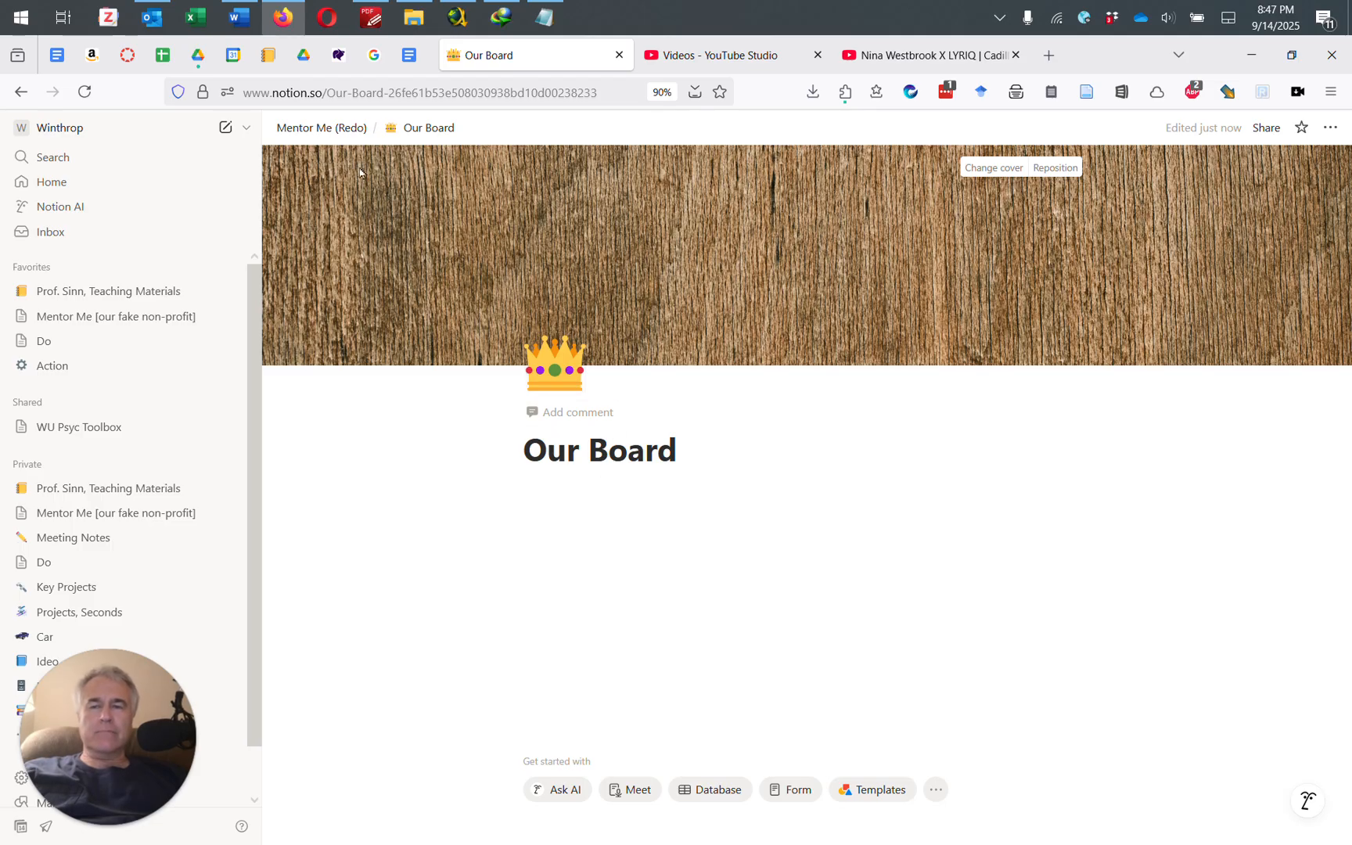
# Step: On Mentor Me (Redo), add a 'Success Stories' sub-page below Our Board
pyautogui.click(329, 130)
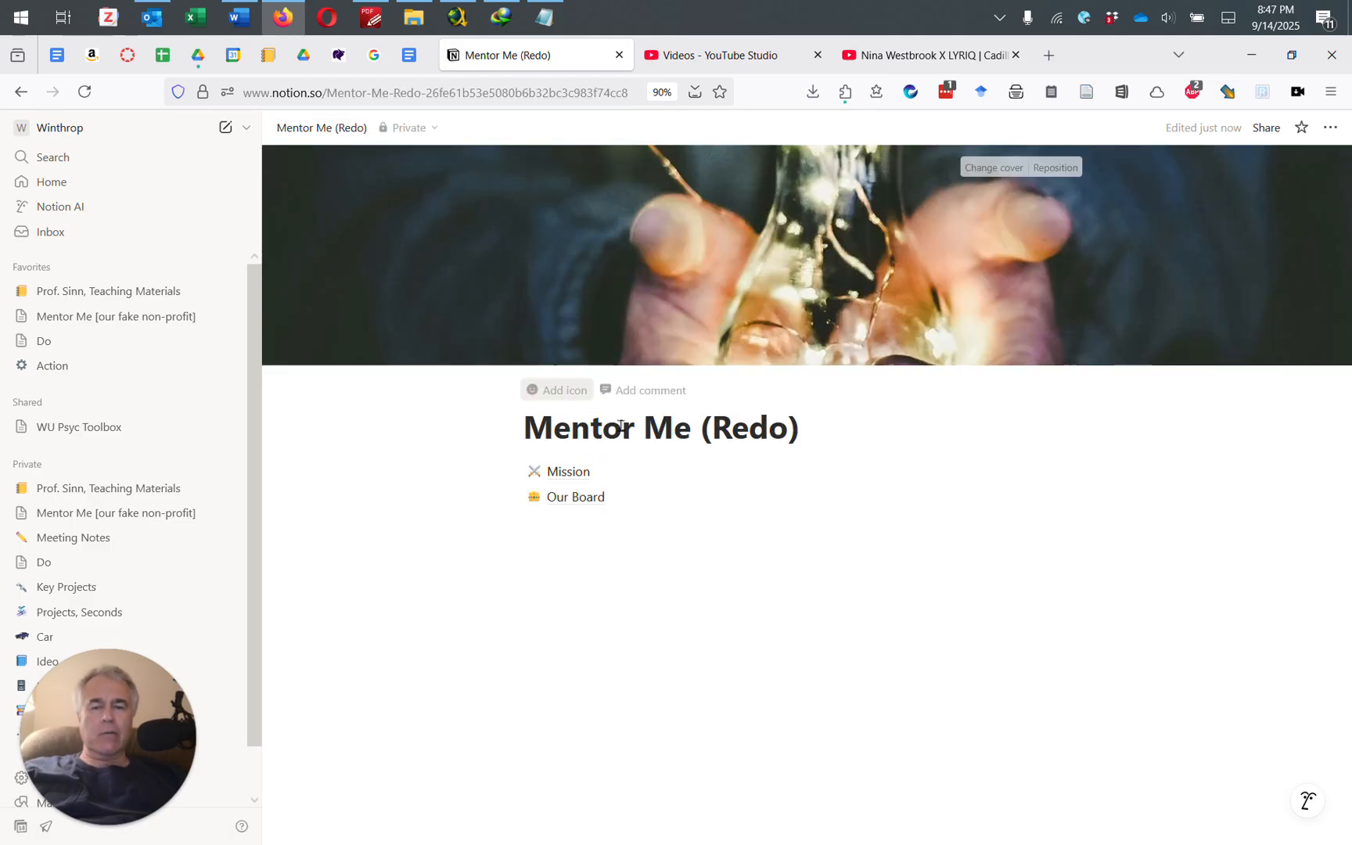
pyautogui.click(582, 524)
pyautogui.write('/page')
pyautogui.press('Return')
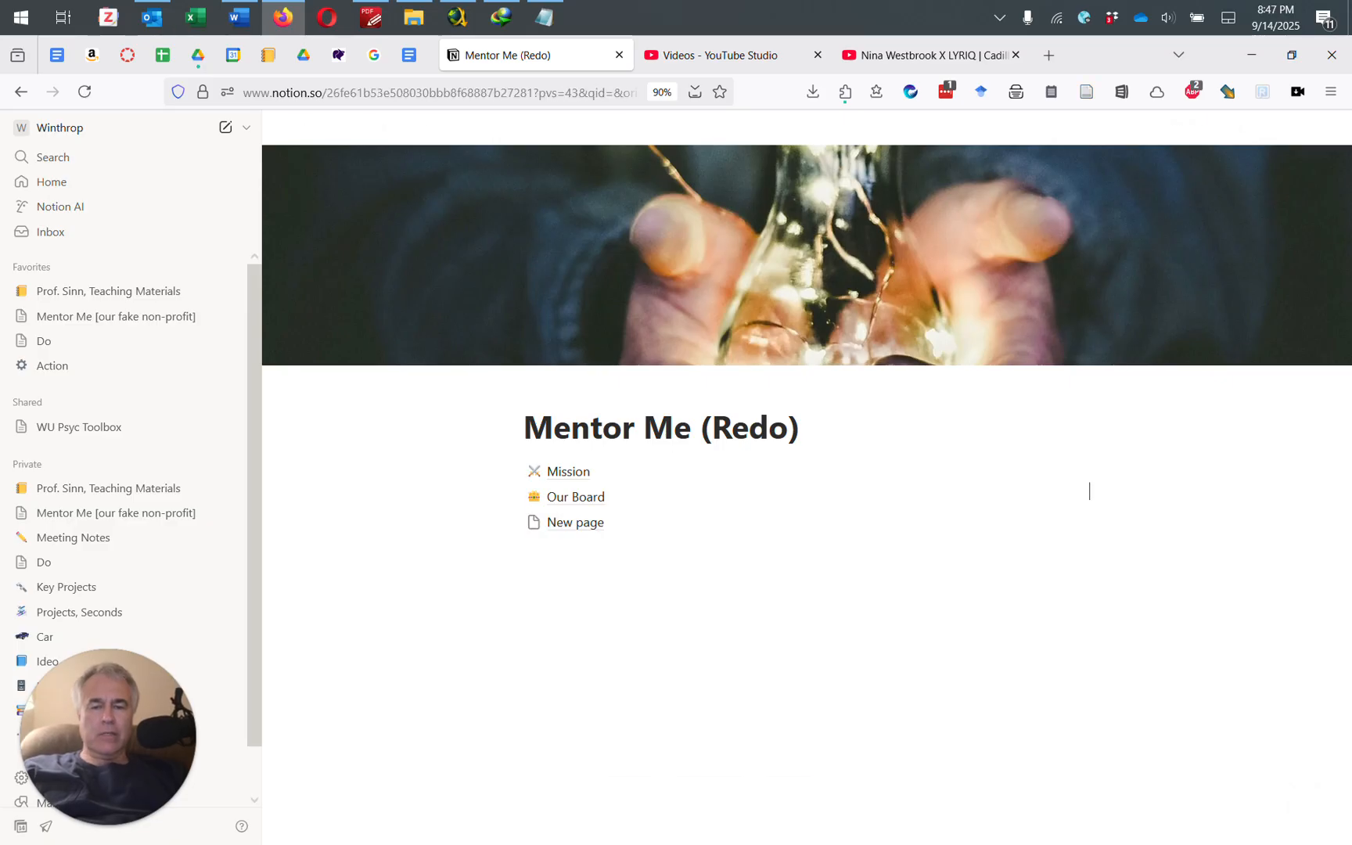
pyautogui.write('Sucess')
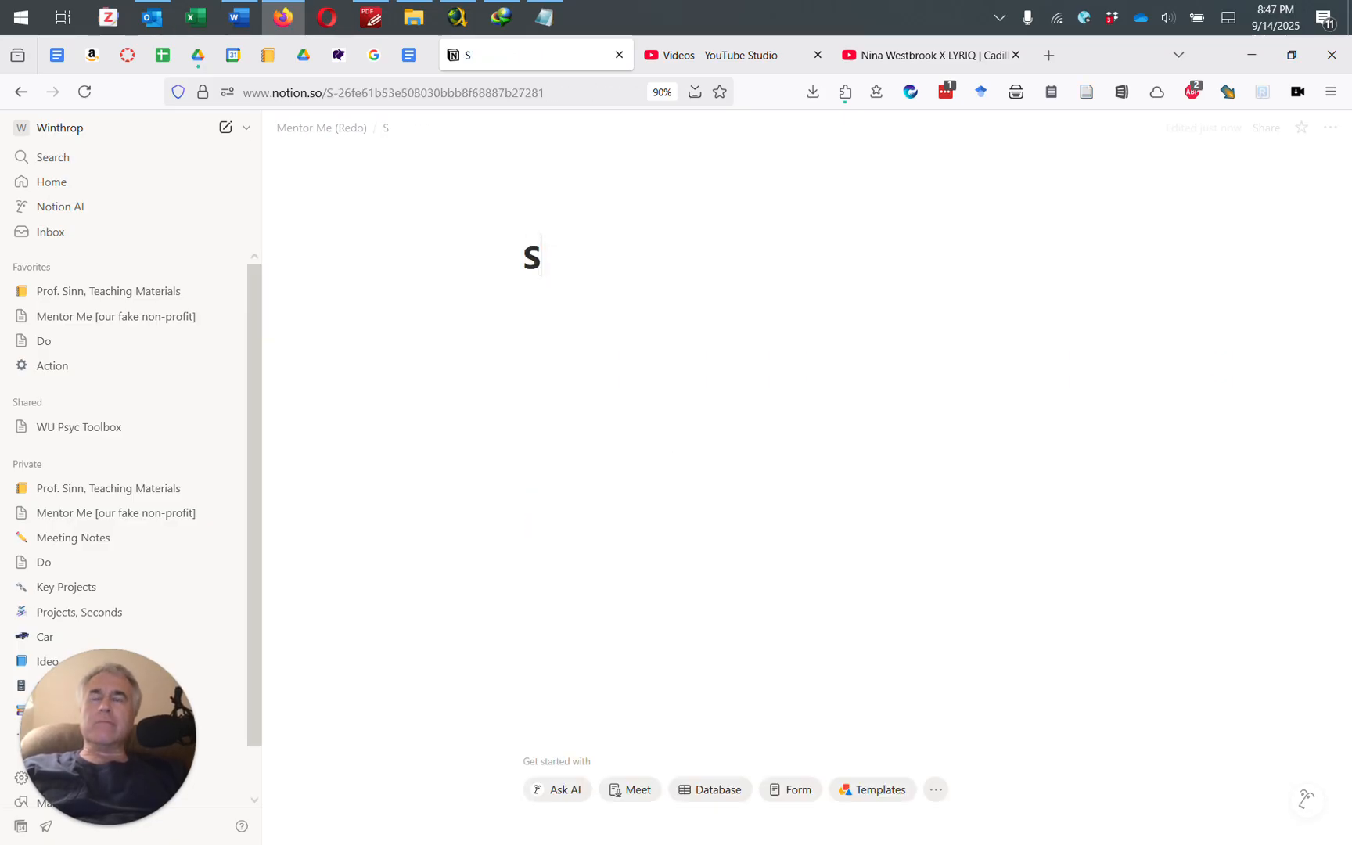
pyautogui.press('BackSpace')
pyautogui.press('BackSpace')
pyautogui.press('BackSpace')
pyautogui.write('c')
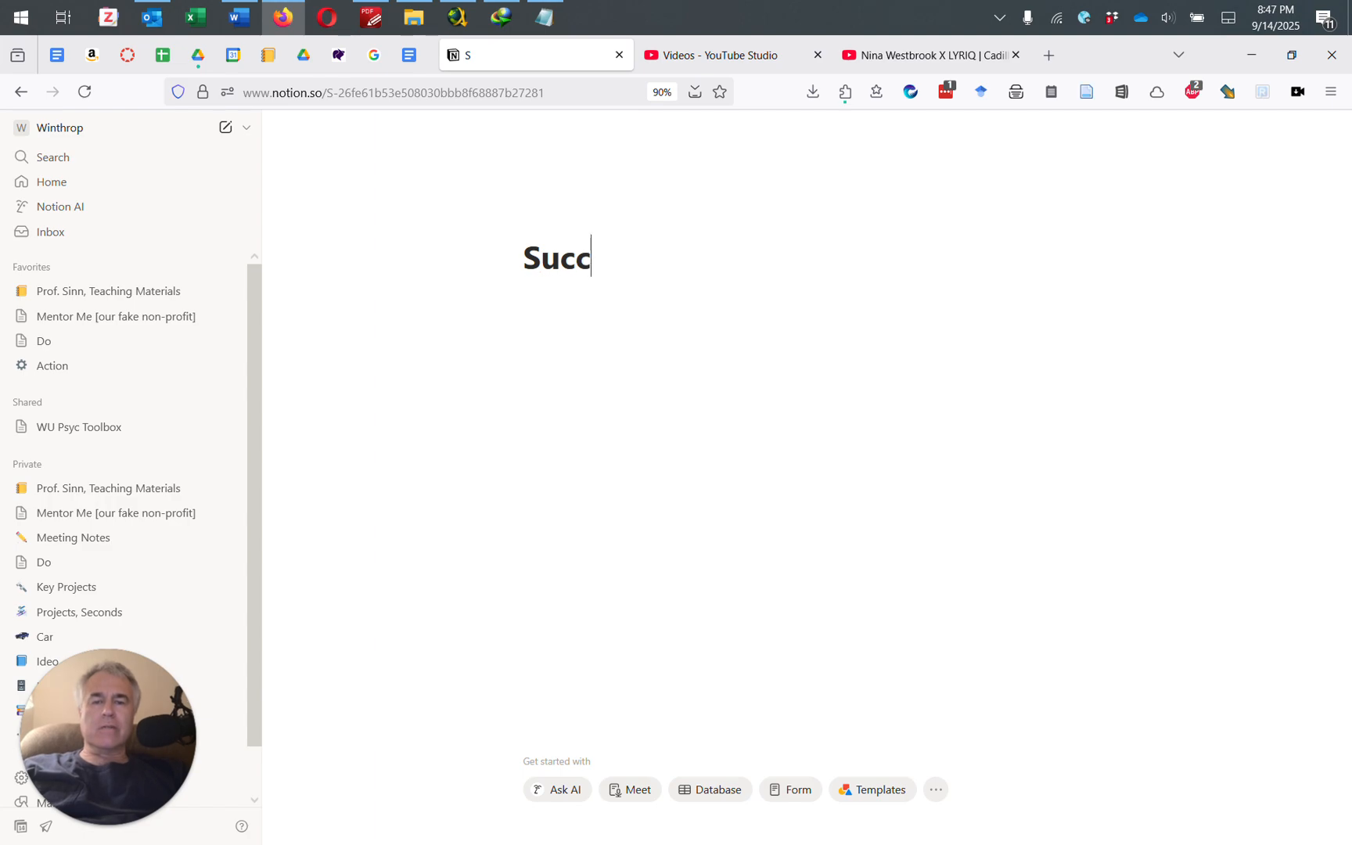
pyautogui.write('ess Stories')
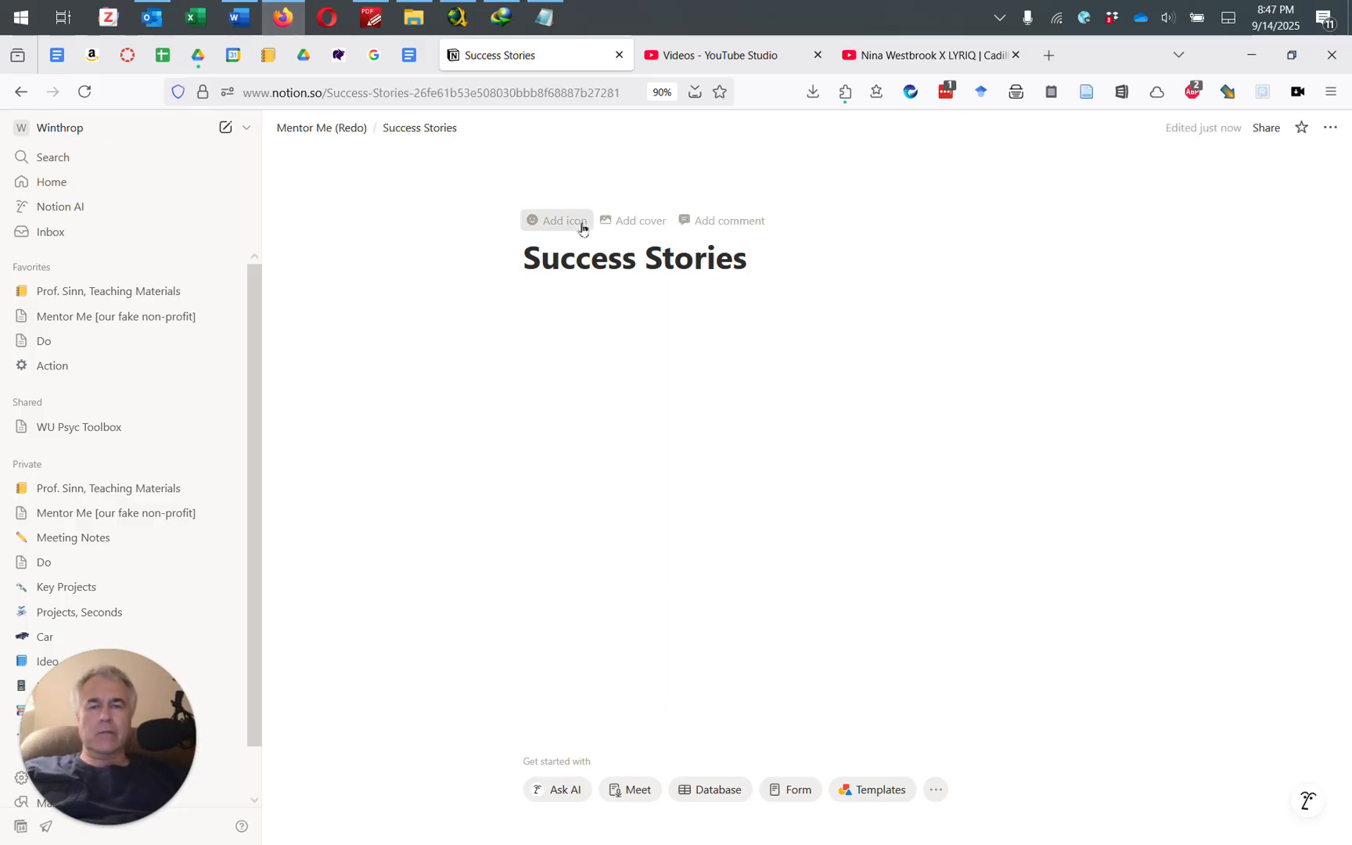
# Step: Set the Success Stories icon to the trophy emoji
pyautogui.click(582, 222)
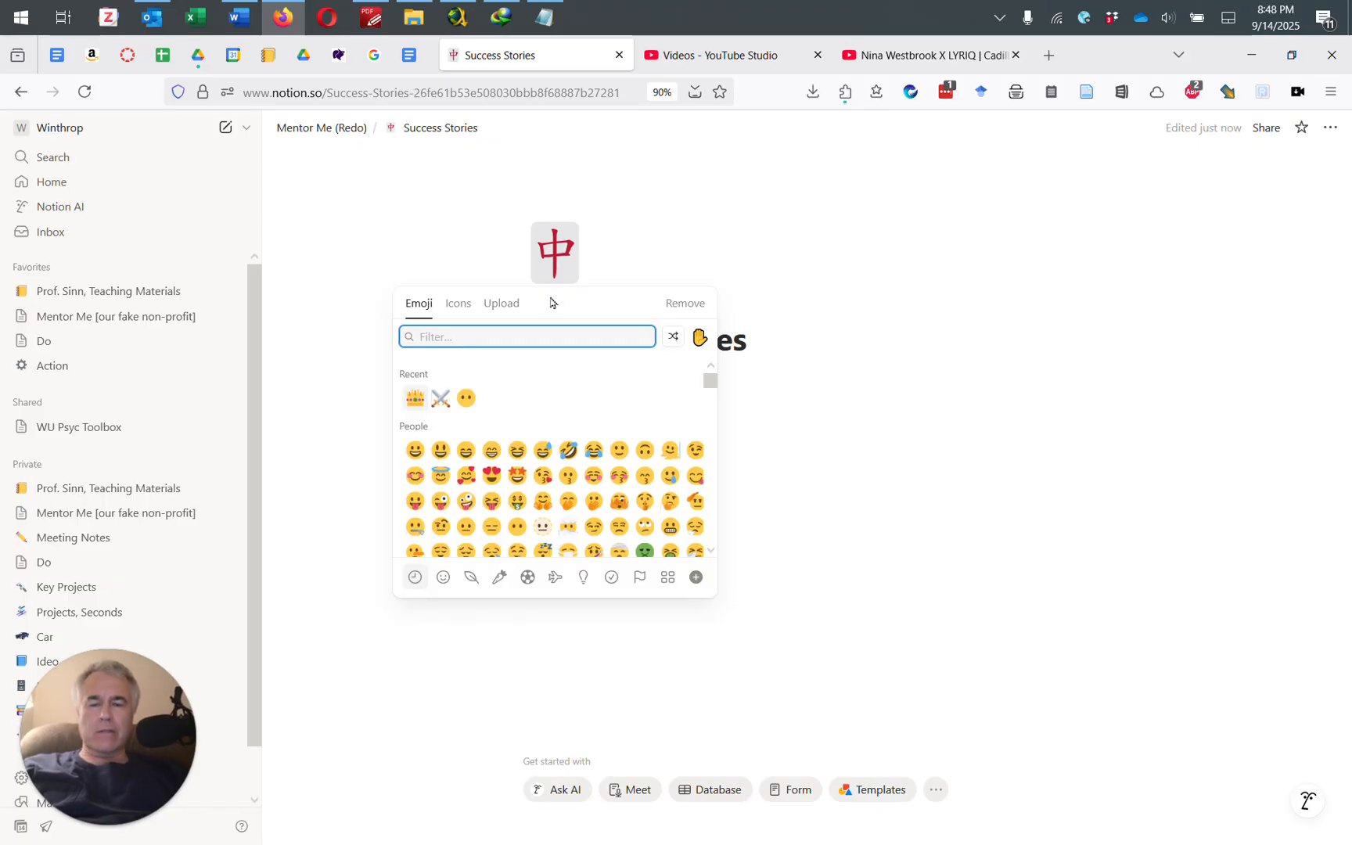
pyautogui.write('trophy')
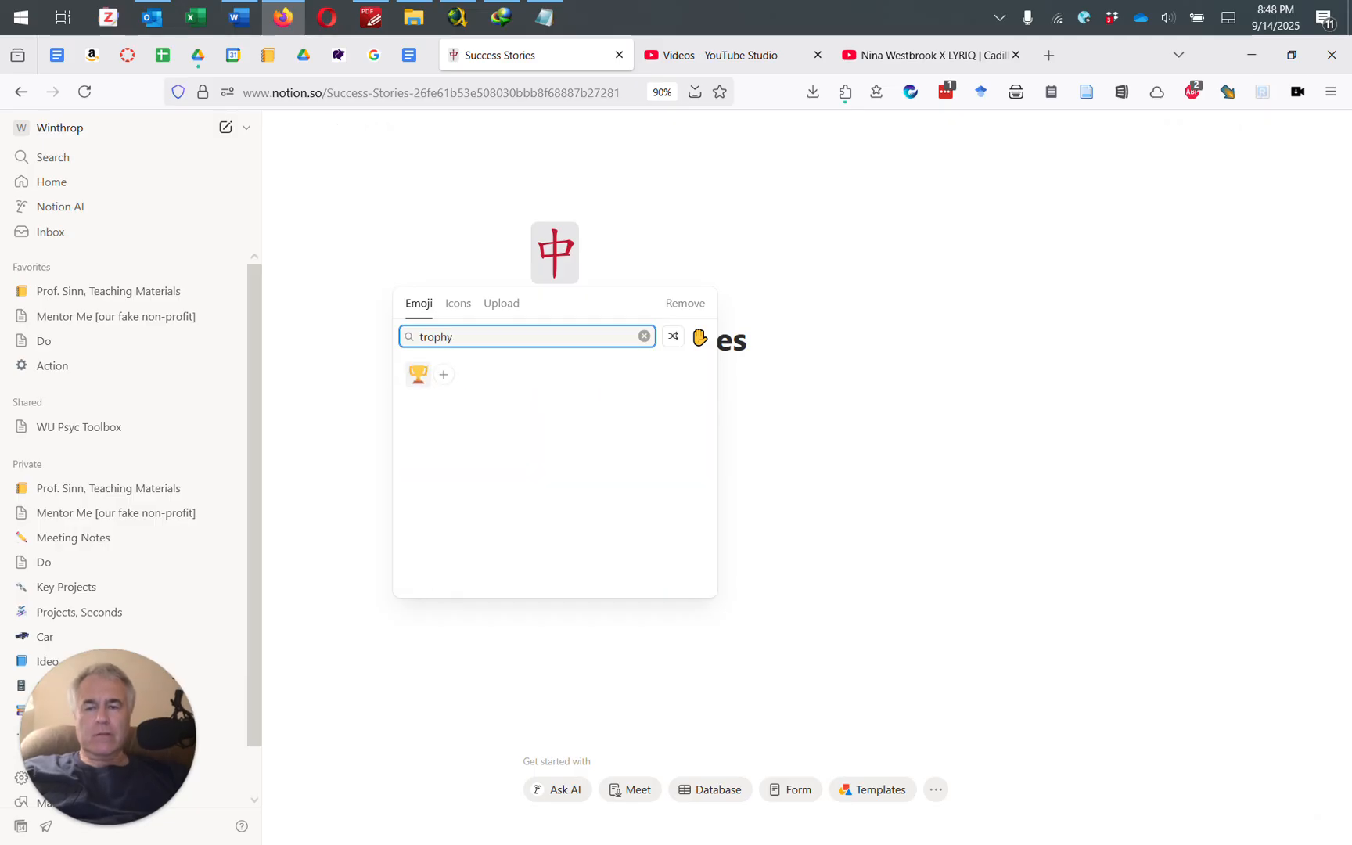
pyautogui.click(424, 377)
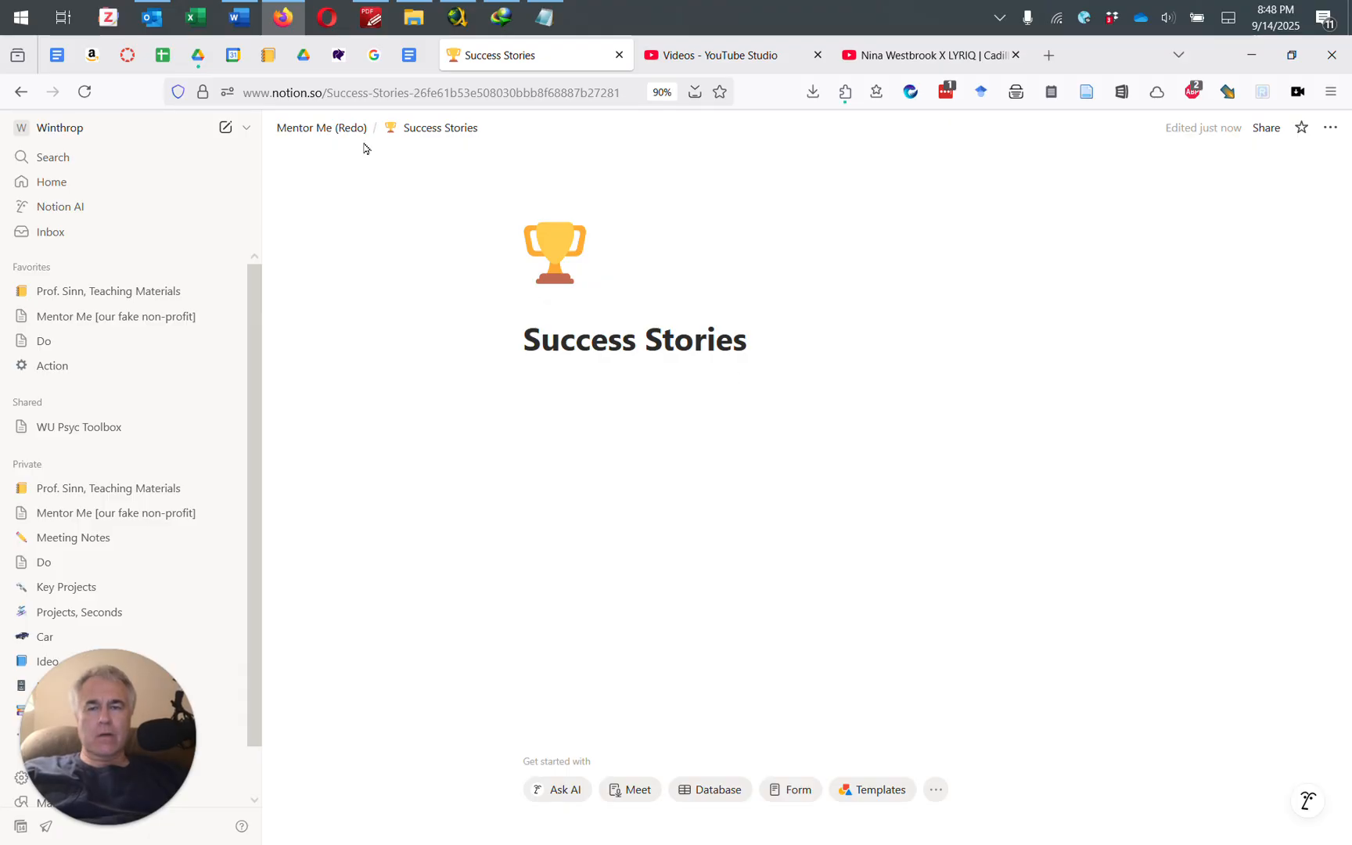
# Step: Return to the Mentor Me (Redo) page via its breadcrumb
pyautogui.click(326, 131)
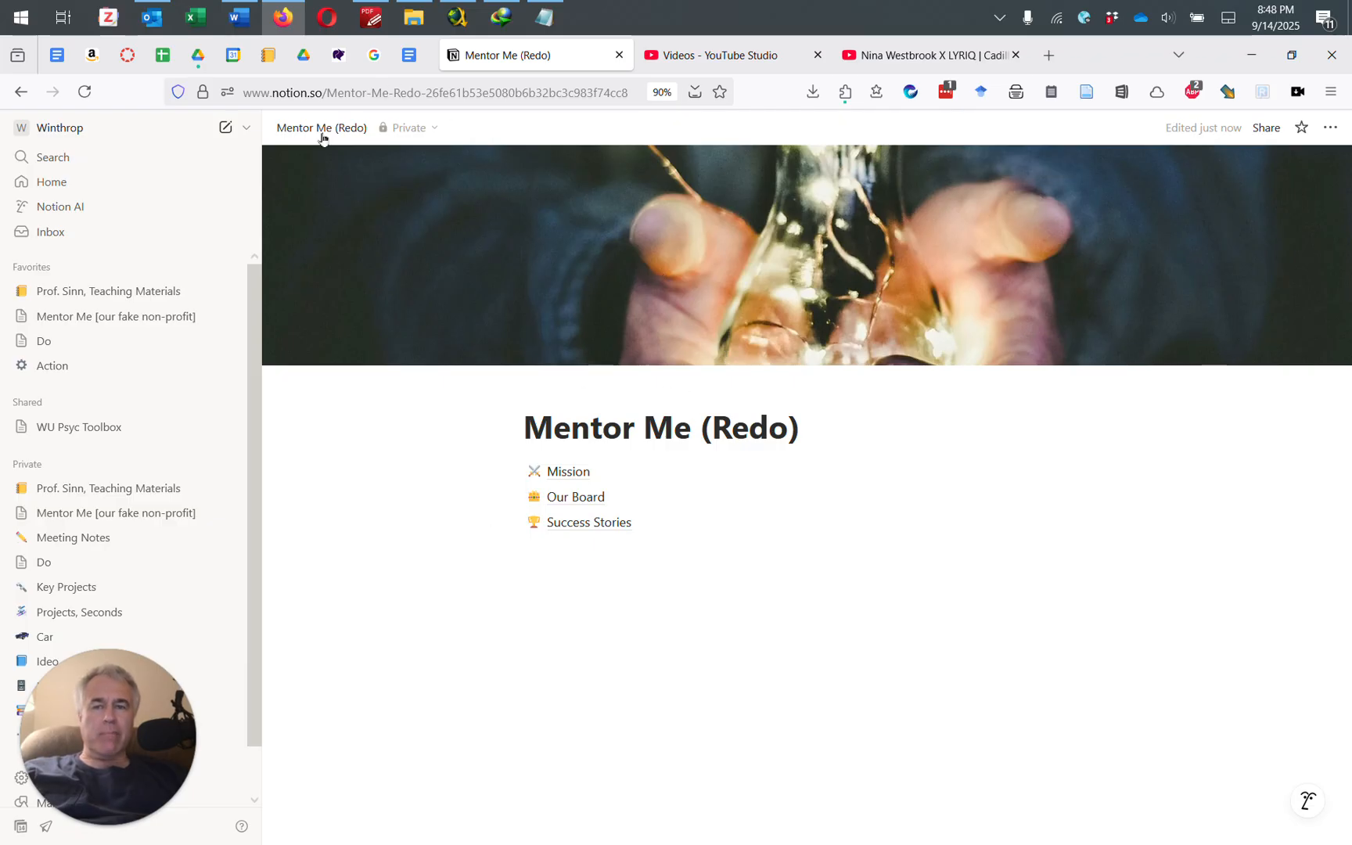
pyautogui.moveTo(571, 527)
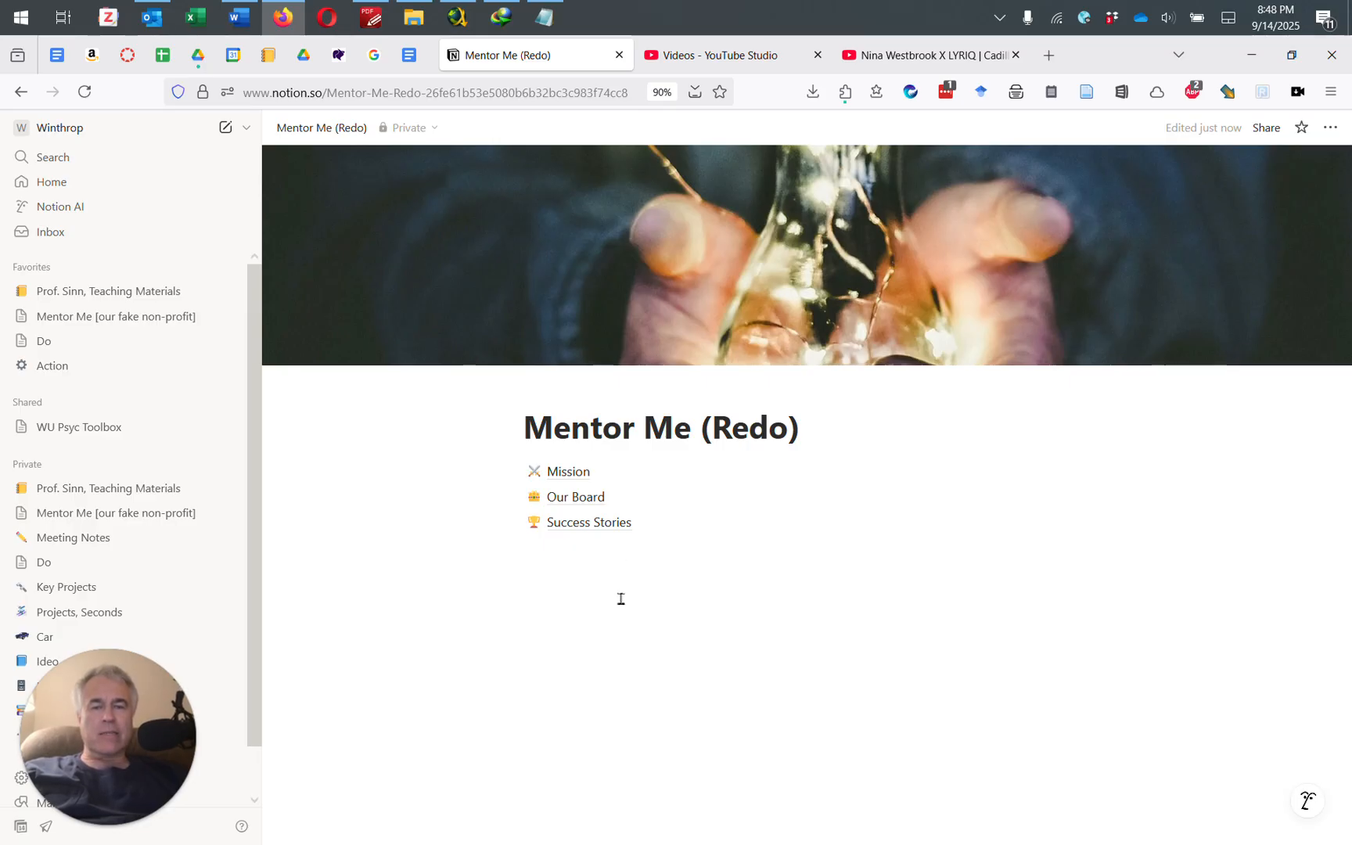
# Step: Insert an image block below Success Stories using the third Unsplash 'cute girl' photo
pyautogui.click(556, 565)
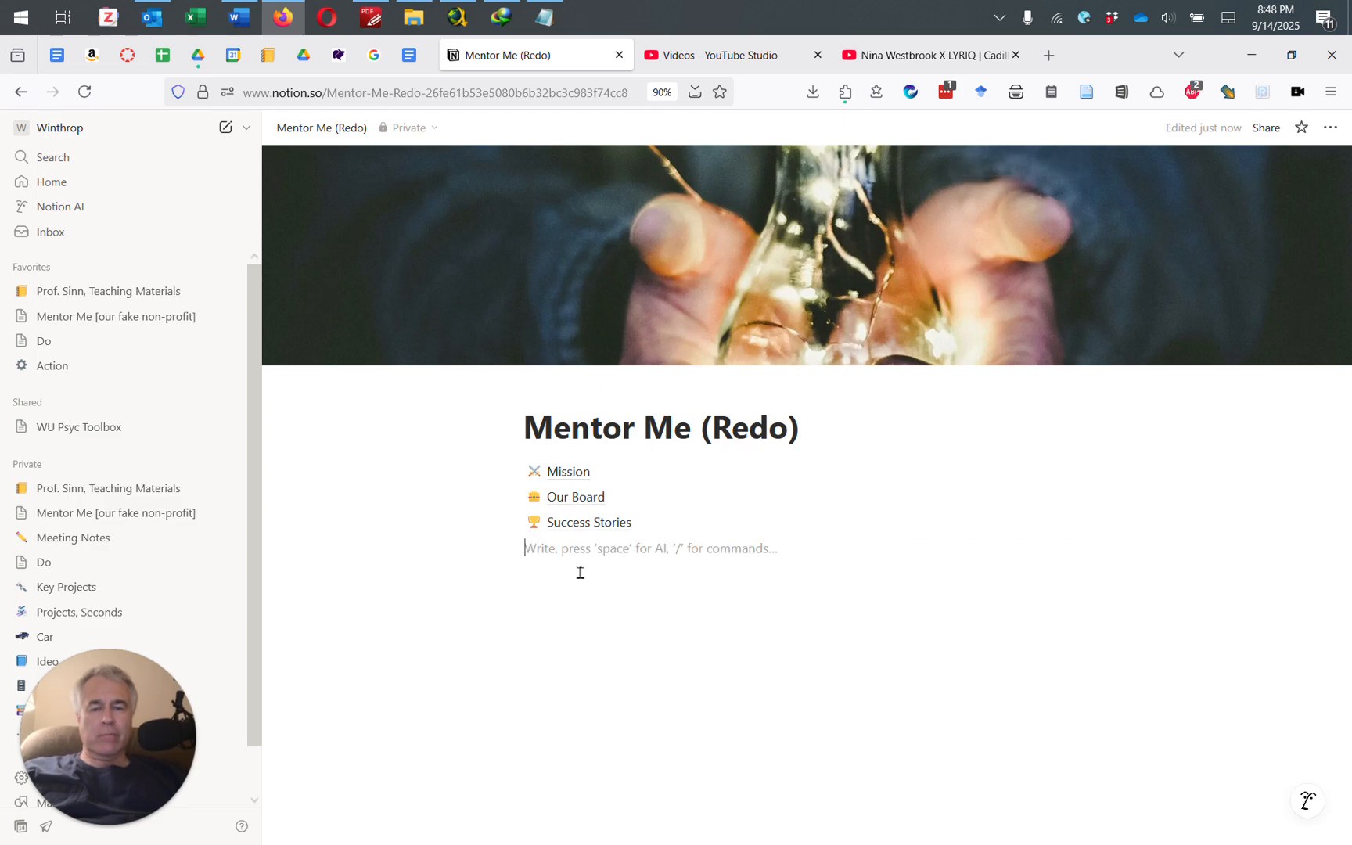
pyautogui.write('/')
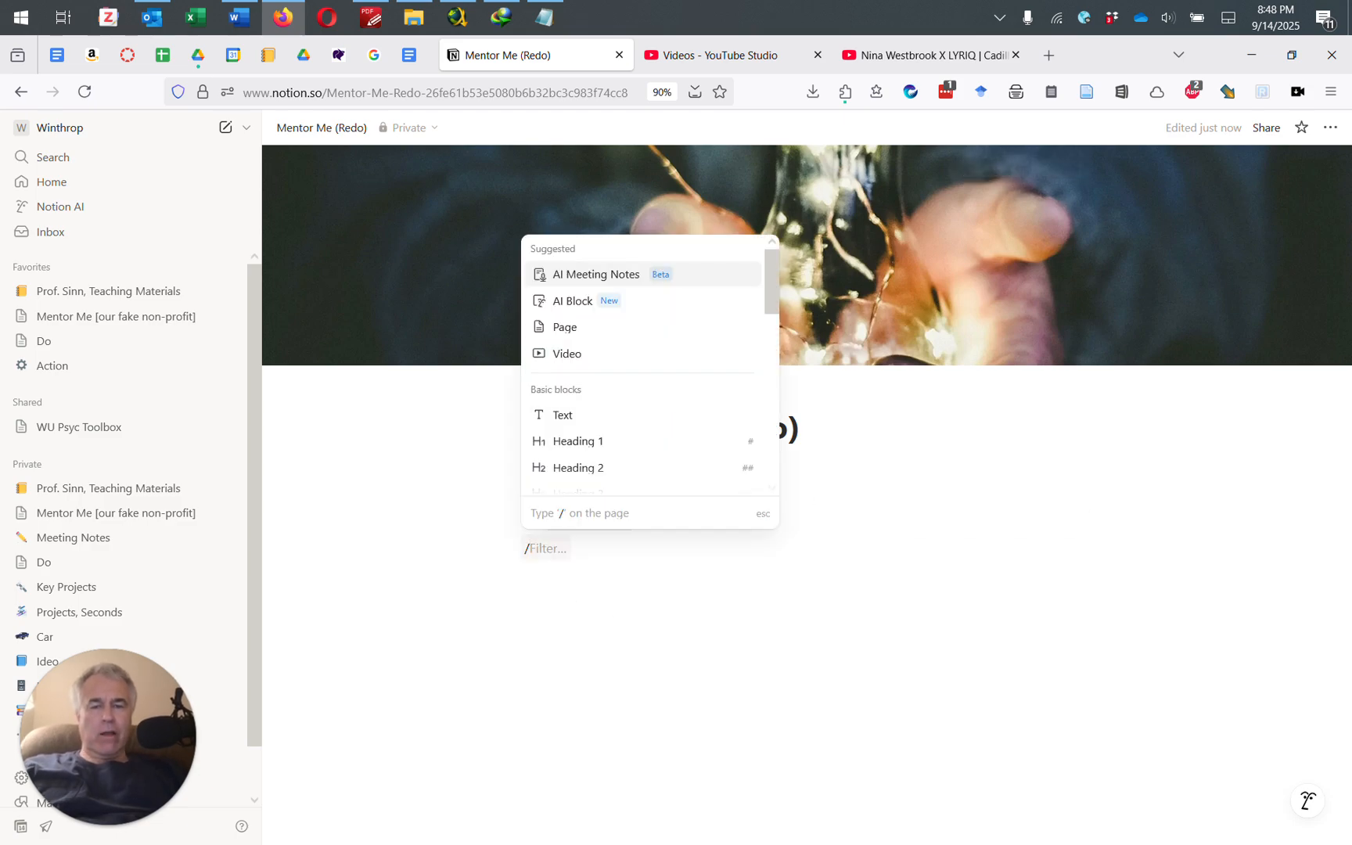
pyautogui.write('image')
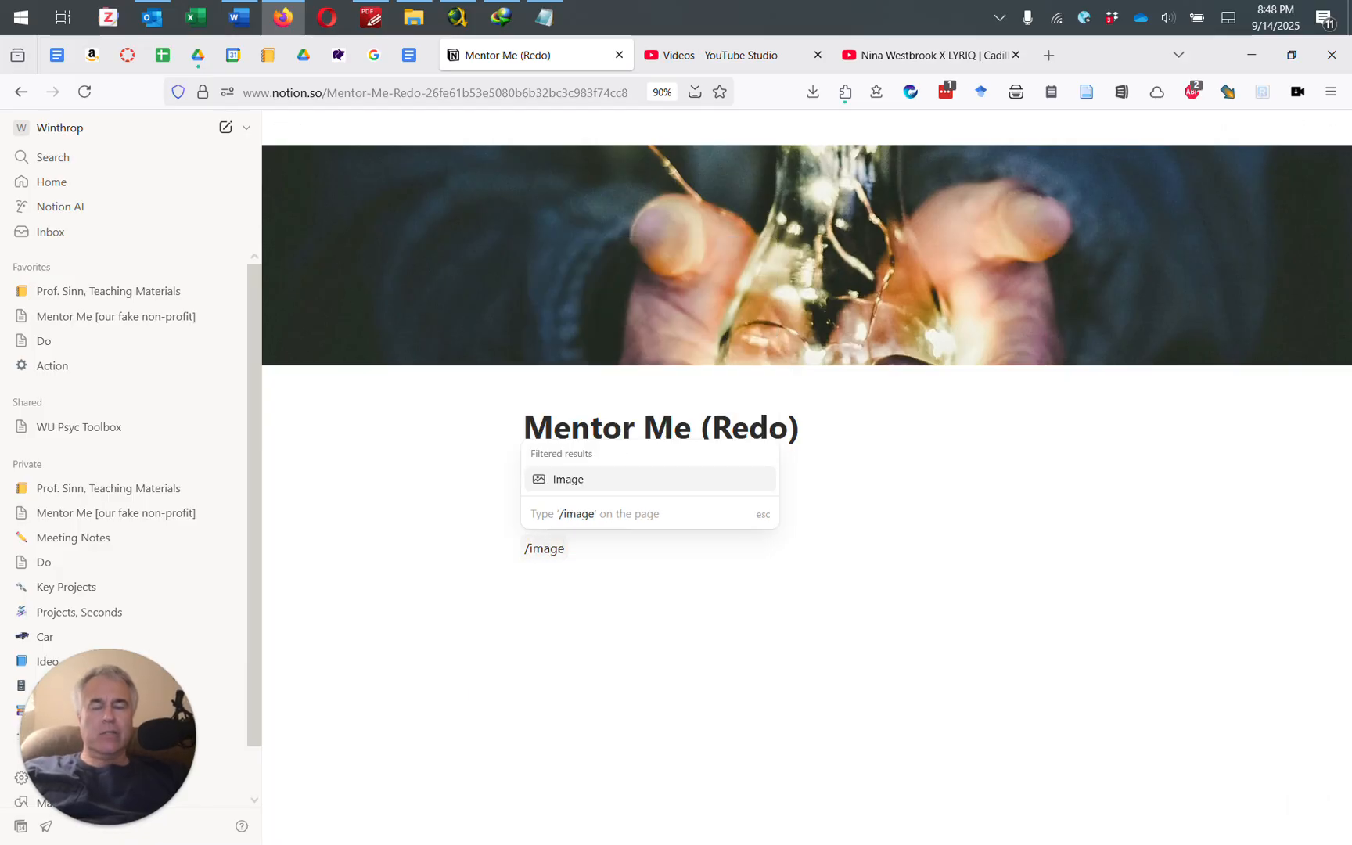
pyautogui.click(551, 487)
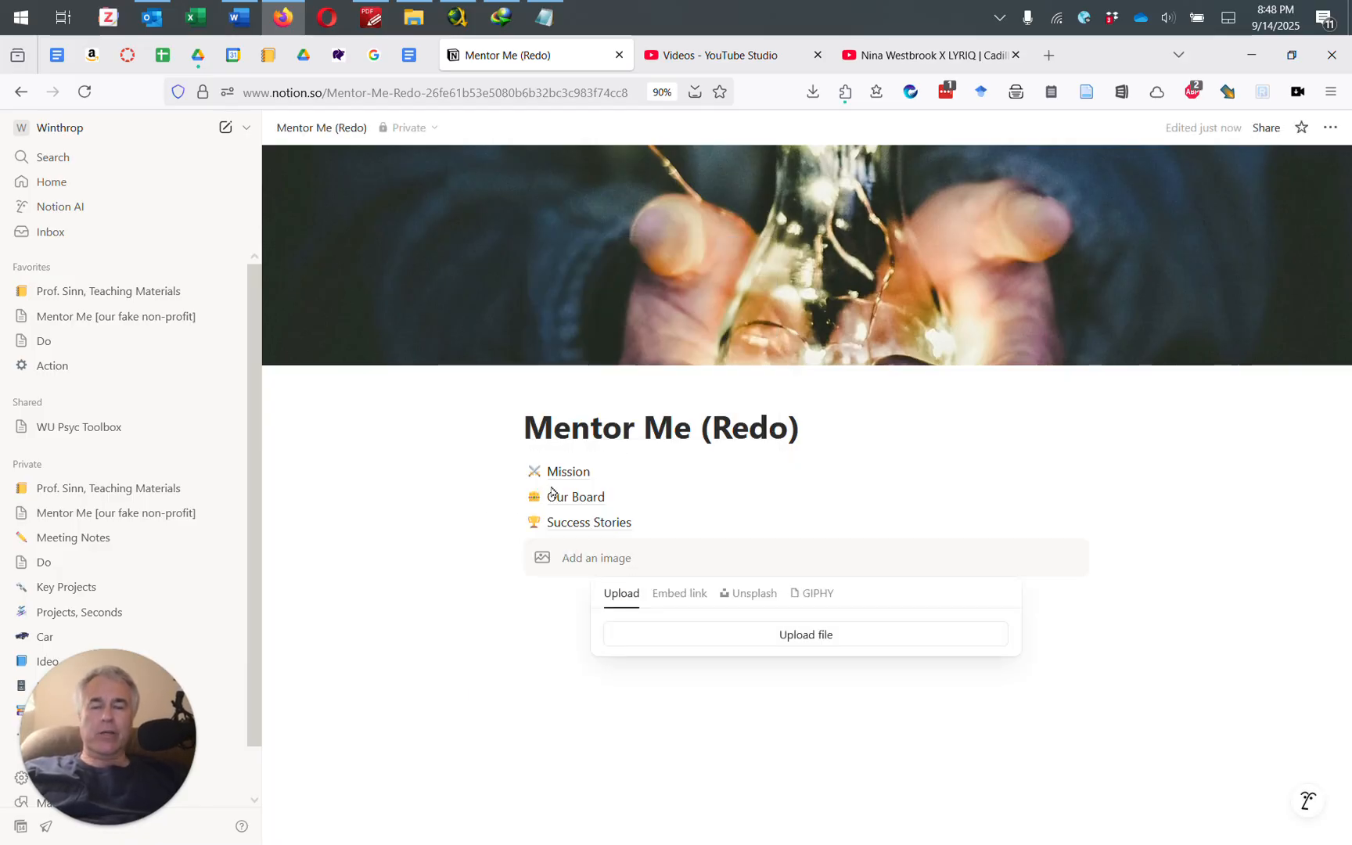
pyautogui.click(742, 595)
pyautogui.write('cute ')
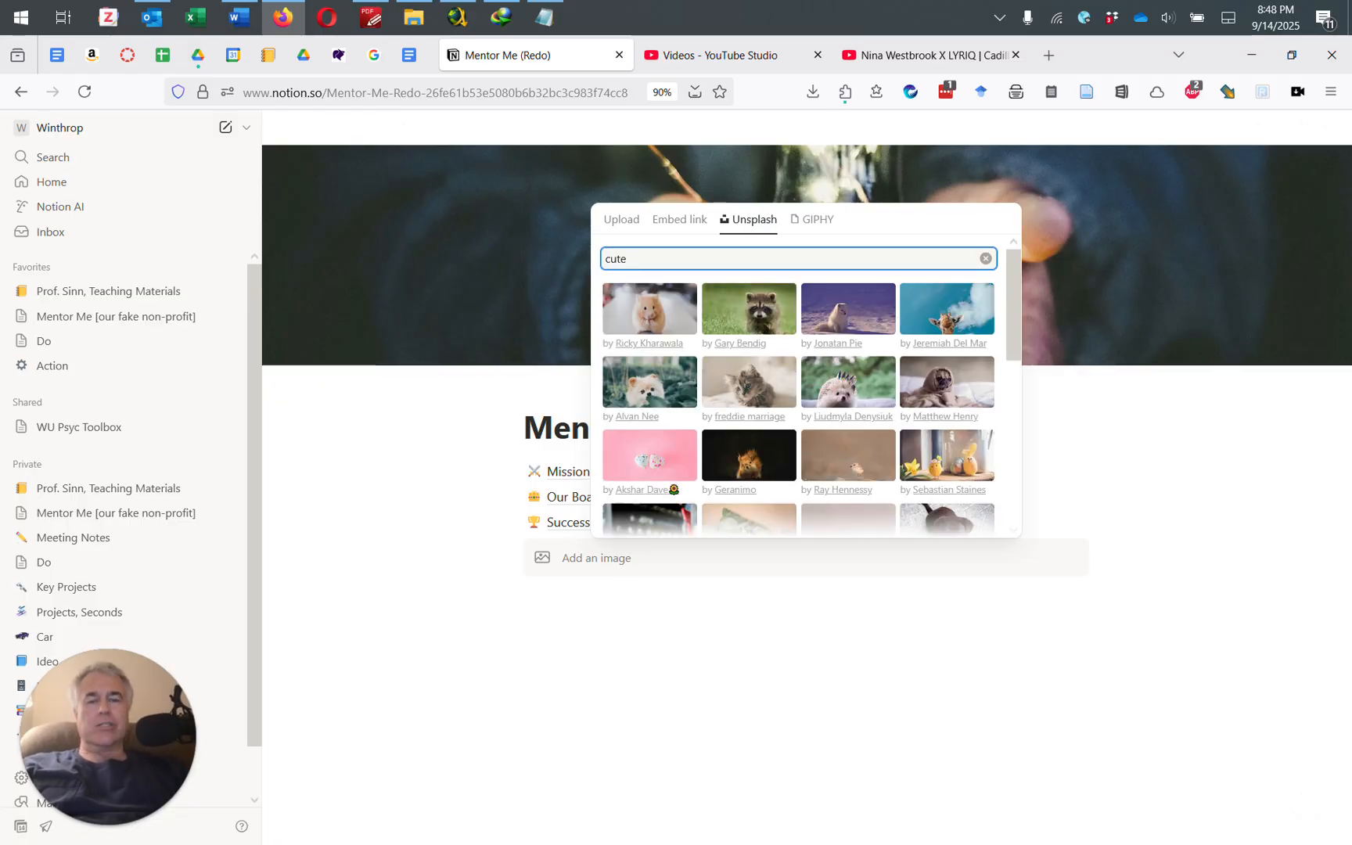
pyautogui.write('girl')
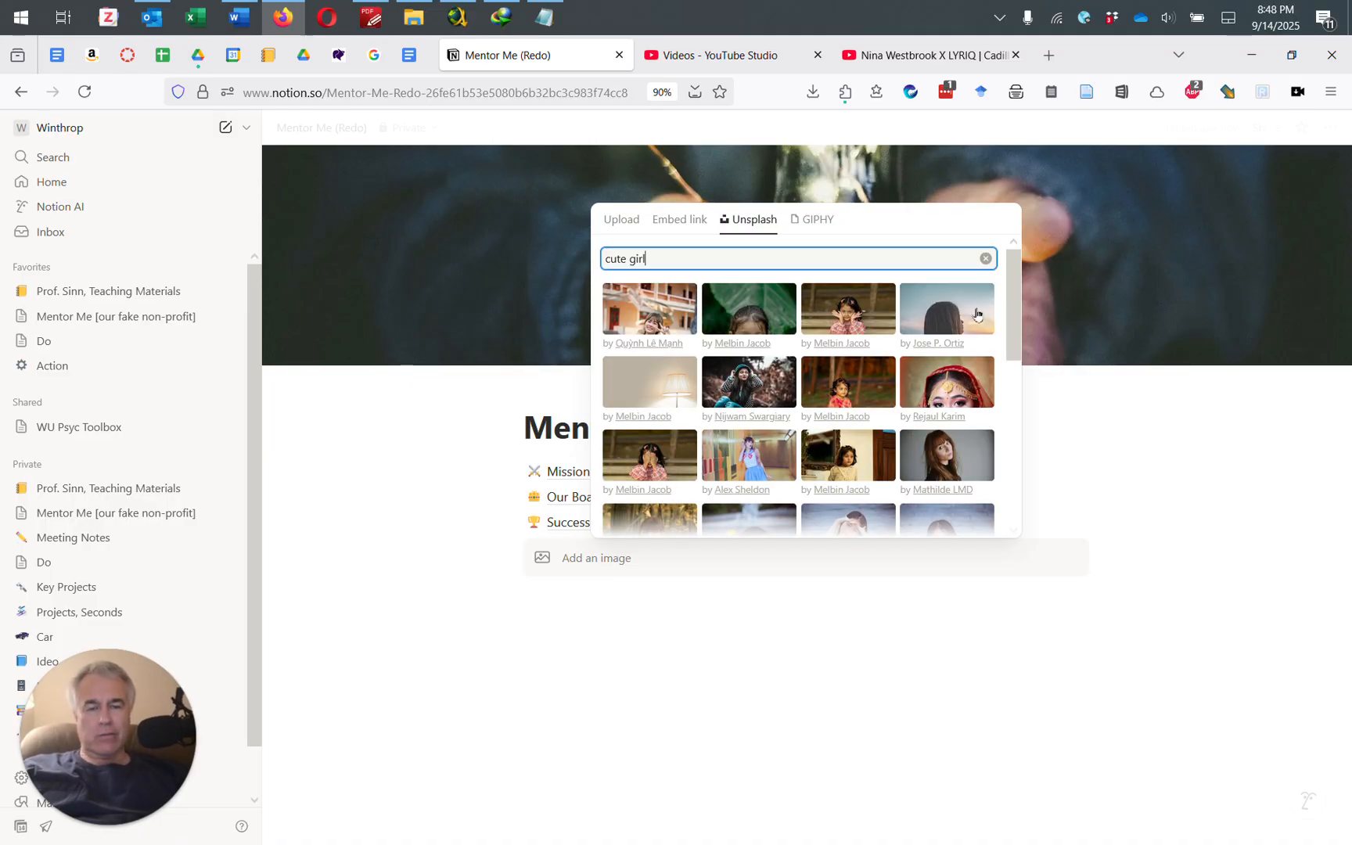
pyautogui.scroll(-10, 943, 430)
pyautogui.scroll(-2, 943, 430)
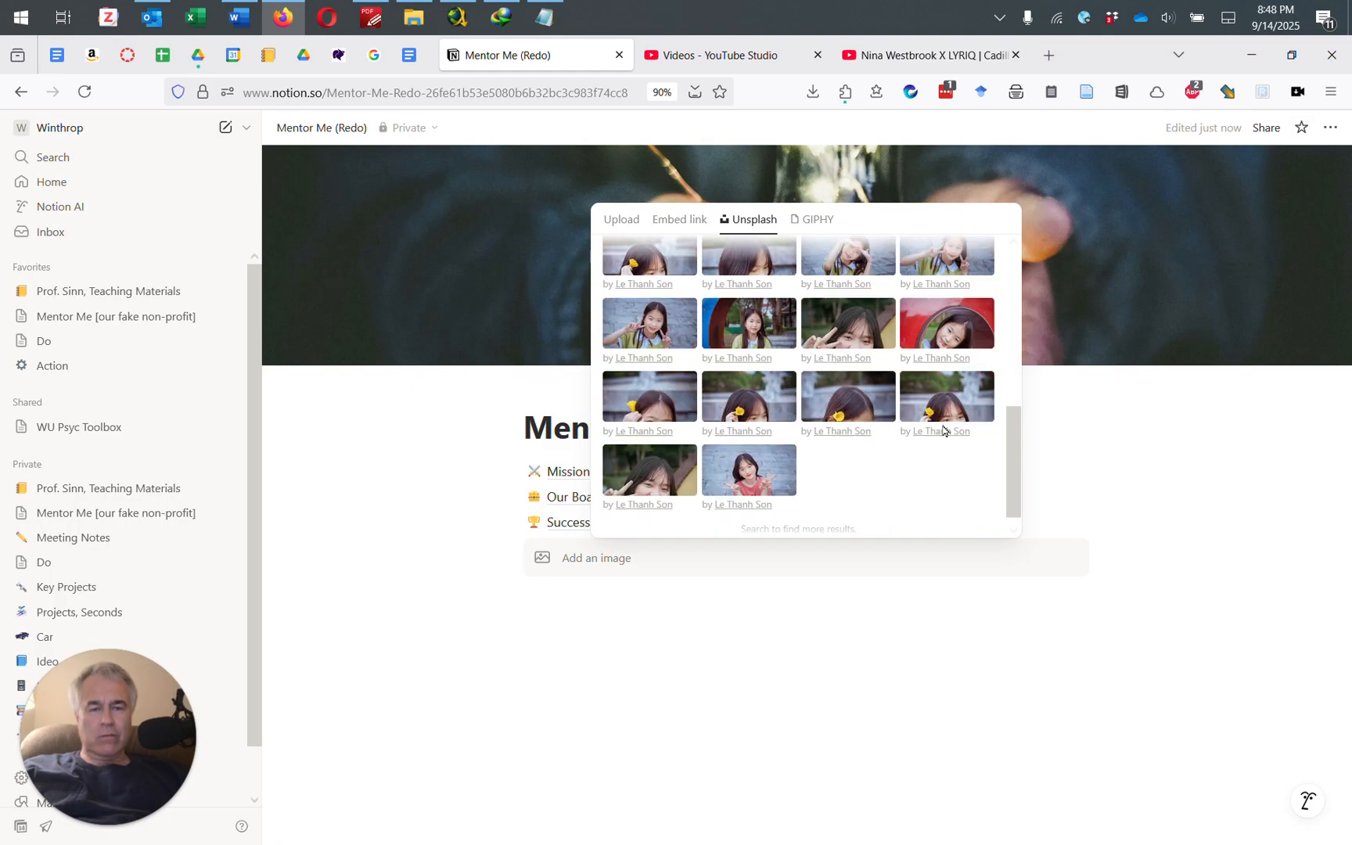
pyautogui.scroll(12, 944, 431)
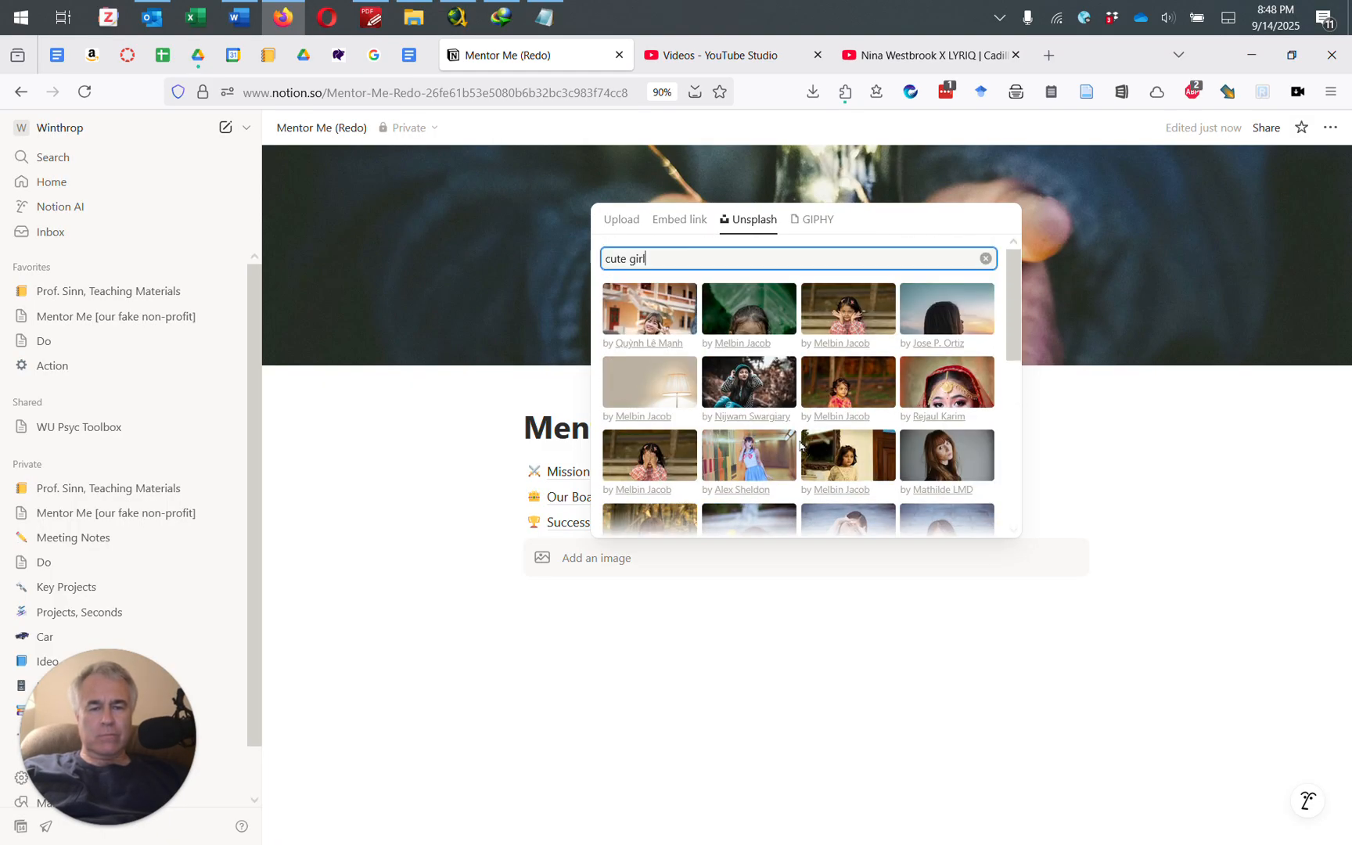
pyautogui.click(847, 317)
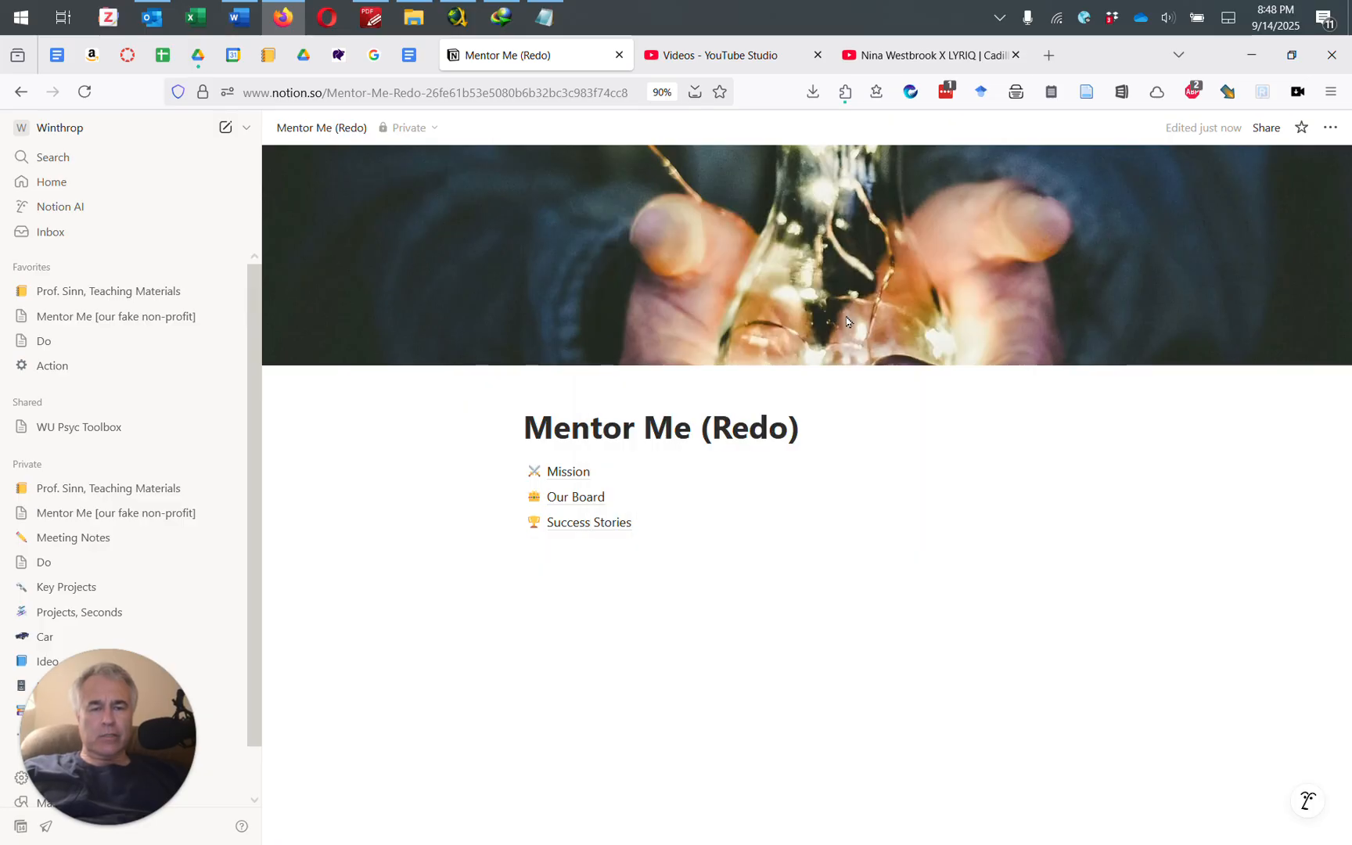
# Step: Resize the girl photo to a small thumbnail, just under 297 px wide
pyautogui.moveTo(858, 483)
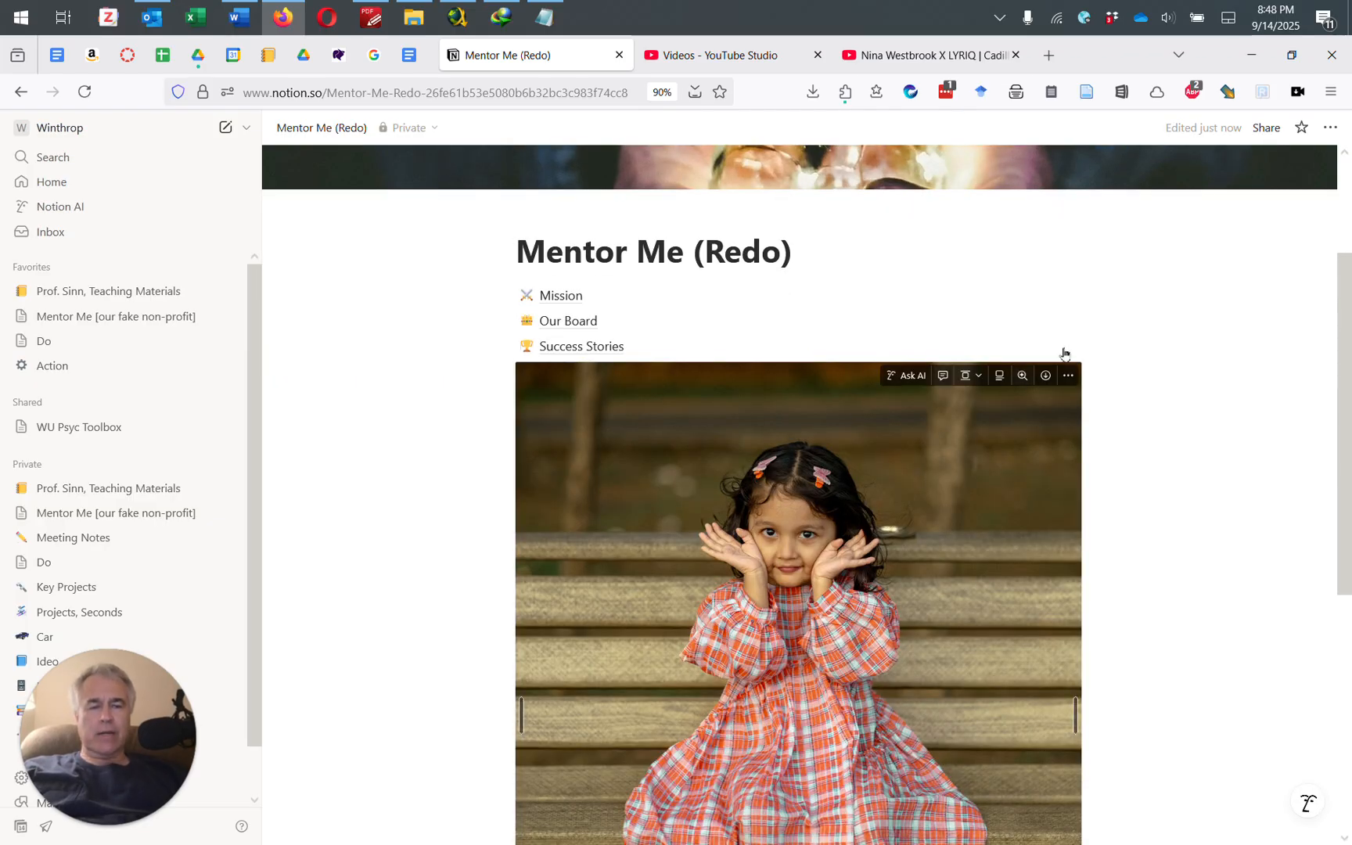
pyautogui.moveTo(1076, 714); pyautogui.dragTo(836, 491)
pyautogui.moveTo(897, 587); pyautogui.dragTo(905, 623)
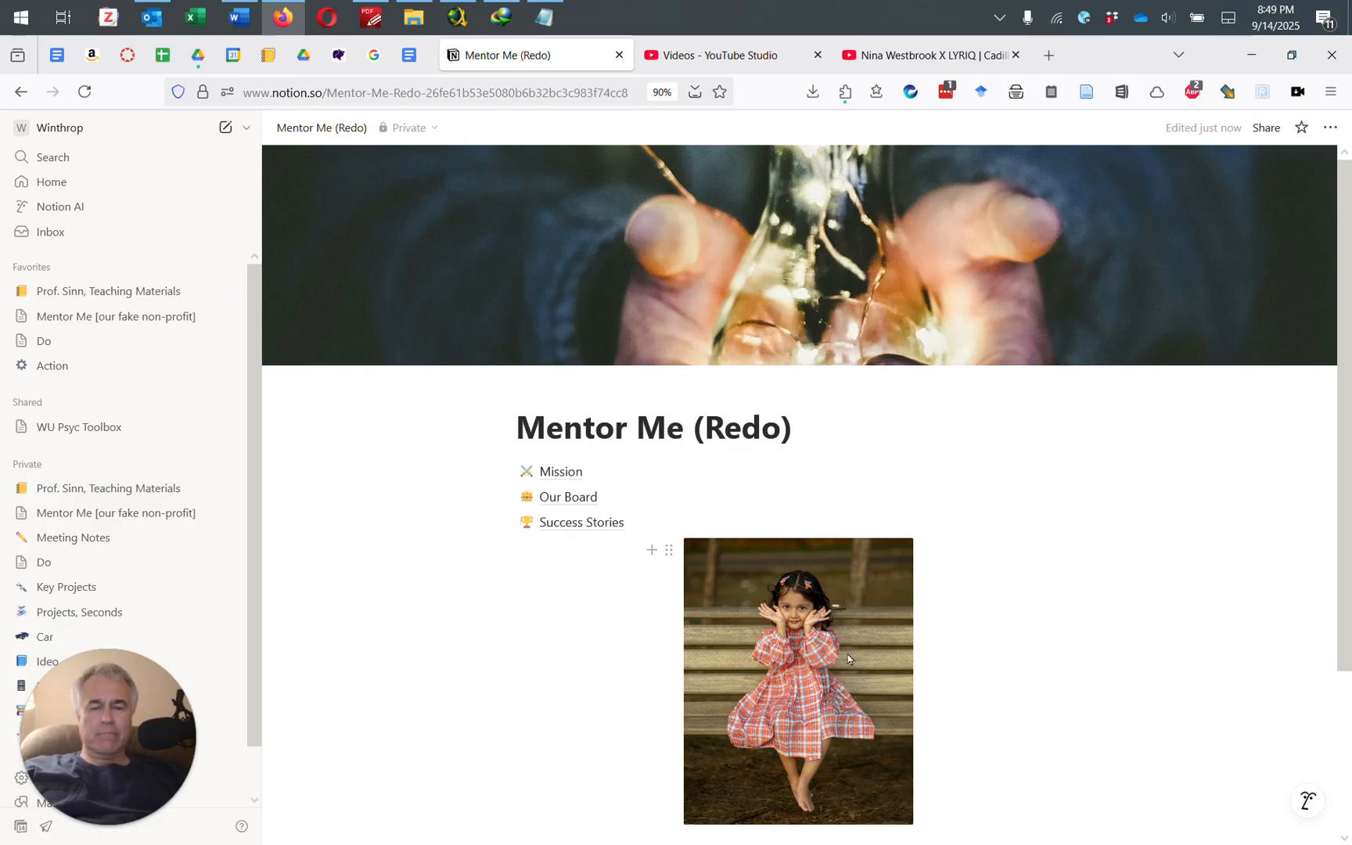
pyautogui.moveTo(904, 607); pyautogui.dragTo(887, 601)
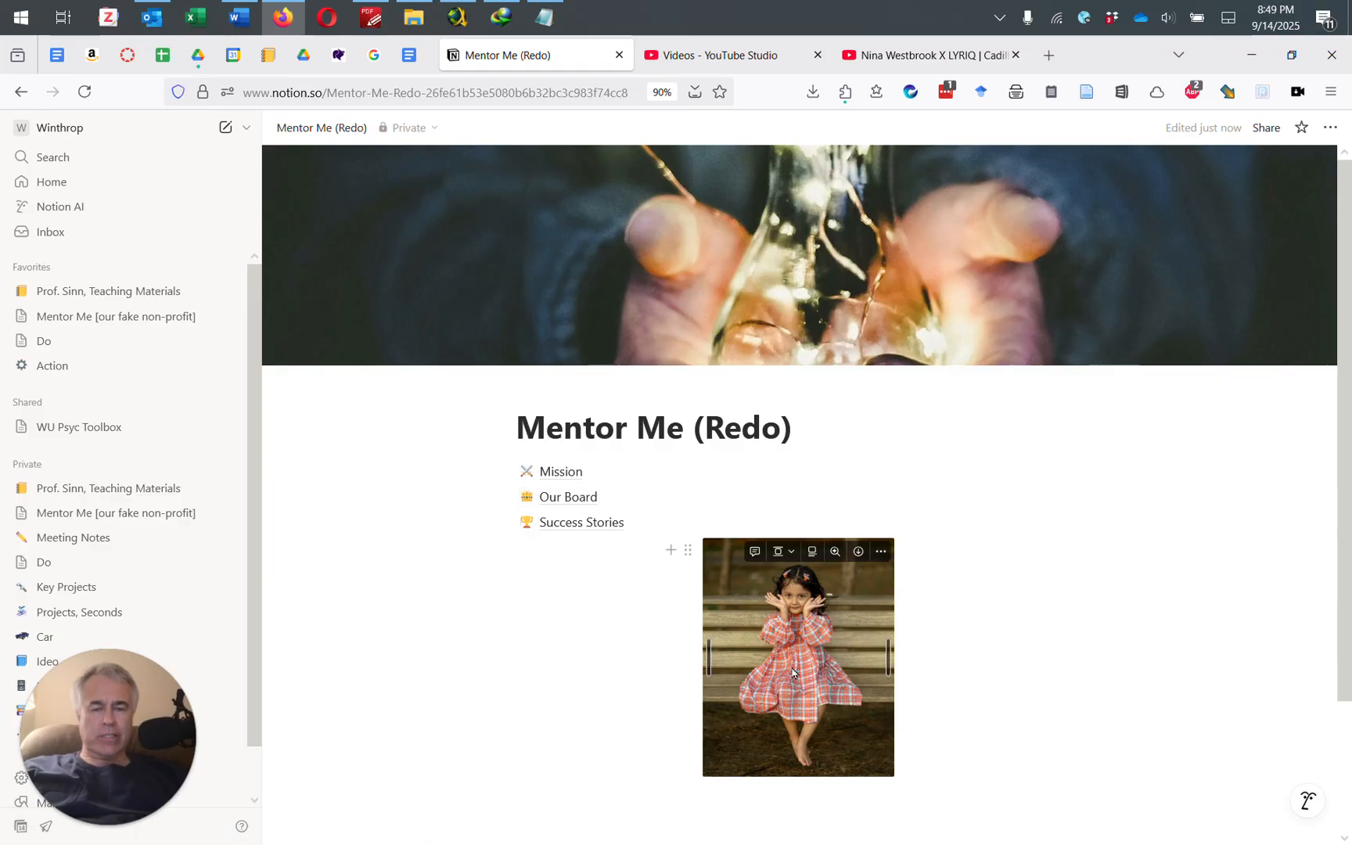
# Step: Place the photo in a left column with Mission, Our Board and Success Stories stacked beside it
pyautogui.moveTo(768, 654); pyautogui.dragTo(464, 476)
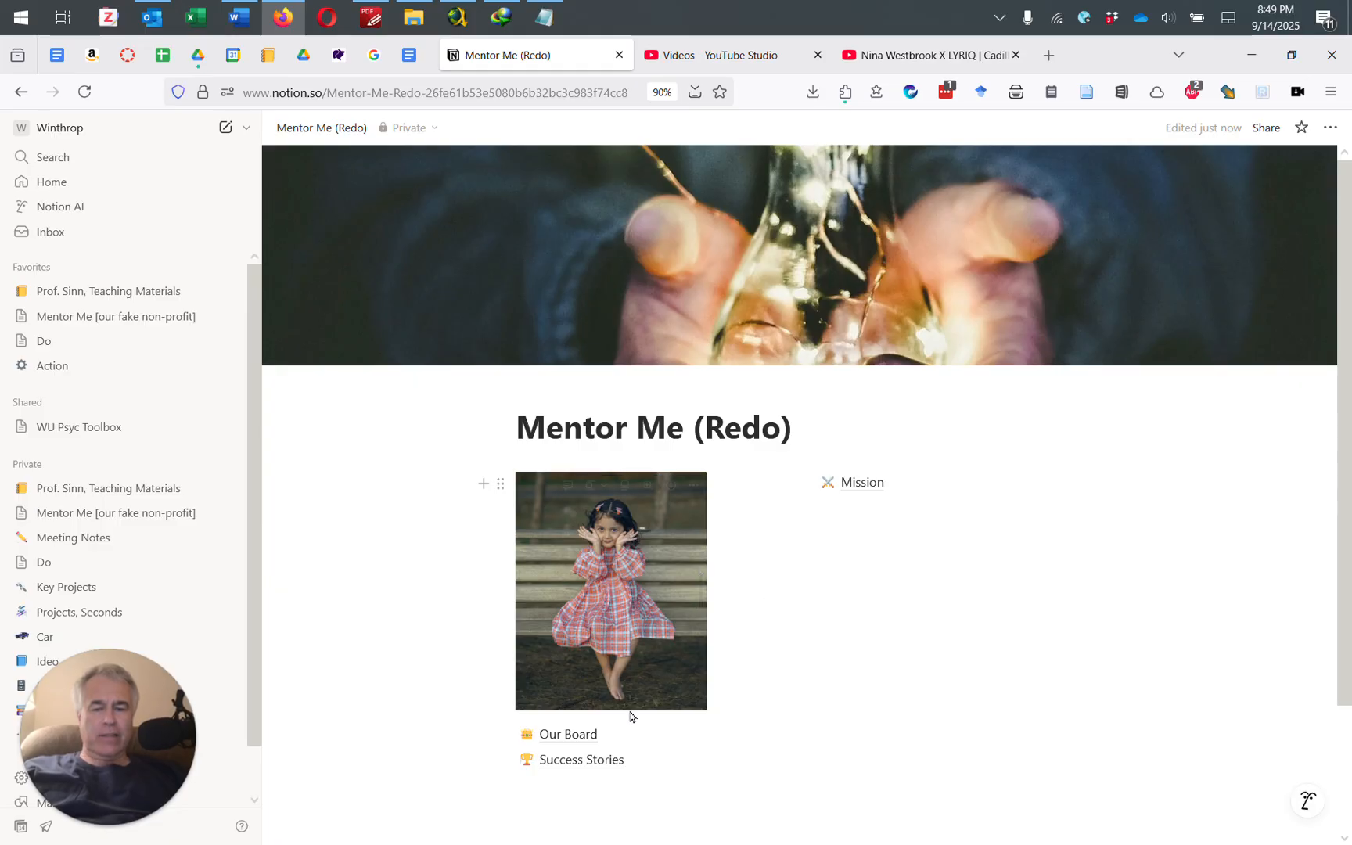
pyautogui.moveTo(501, 734); pyautogui.dragTo(826, 508)
pyautogui.moveTo(501, 734); pyautogui.dragTo(830, 575)
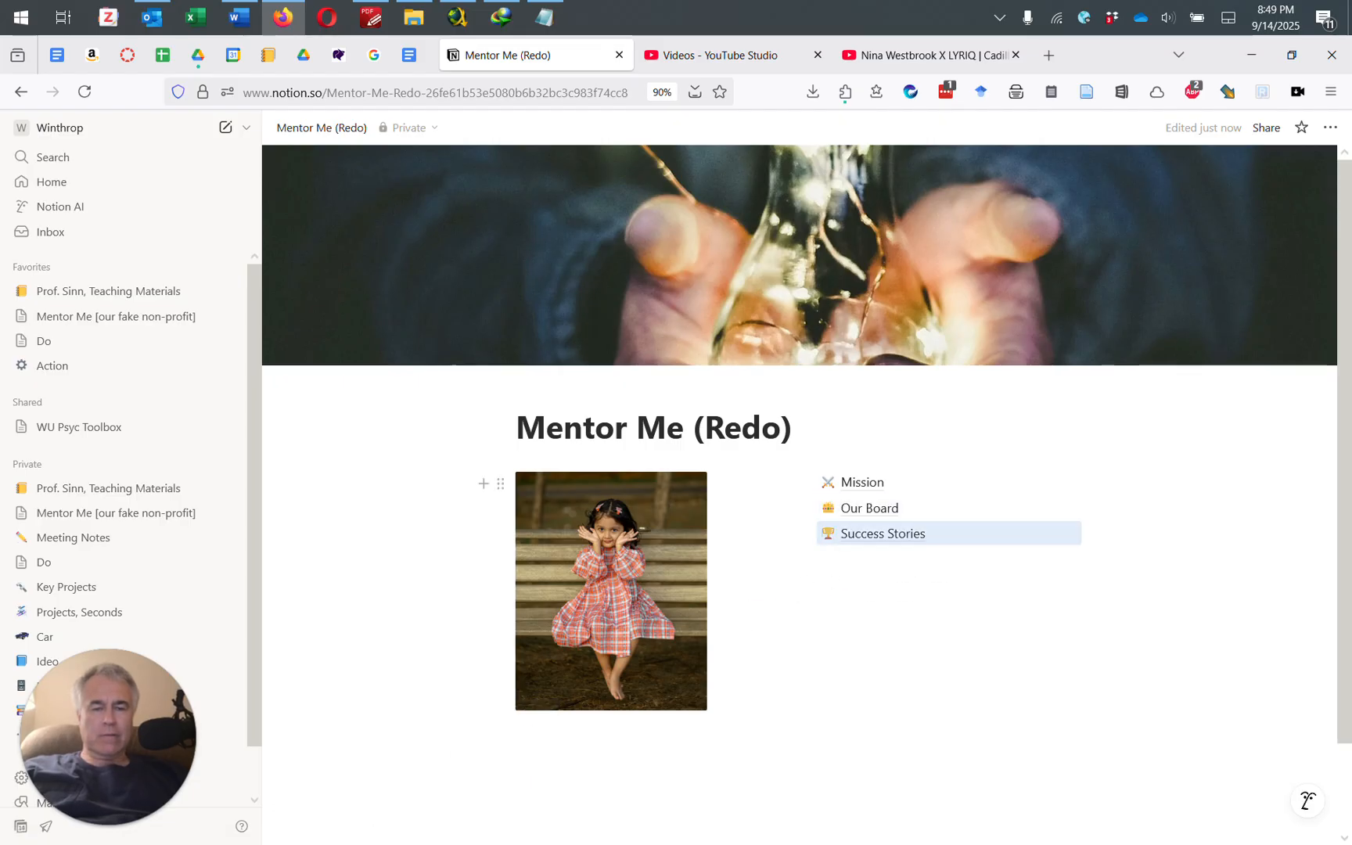
pyautogui.moveTo(798, 704); pyautogui.dragTo(732, 704)
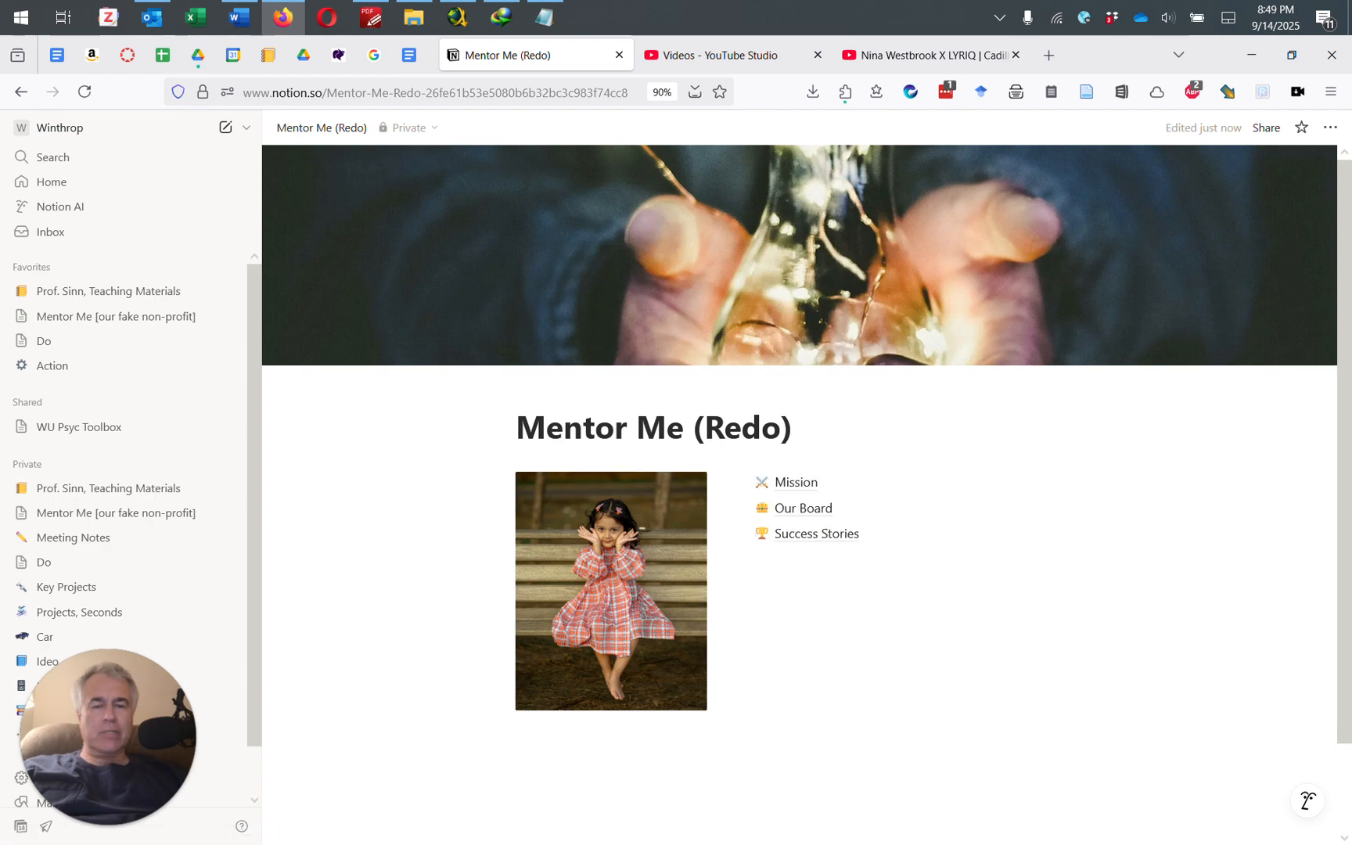
# Step: Type a filler line below the photo and turn it into an empty Heading 2 block
pyautogui.click(529, 744)
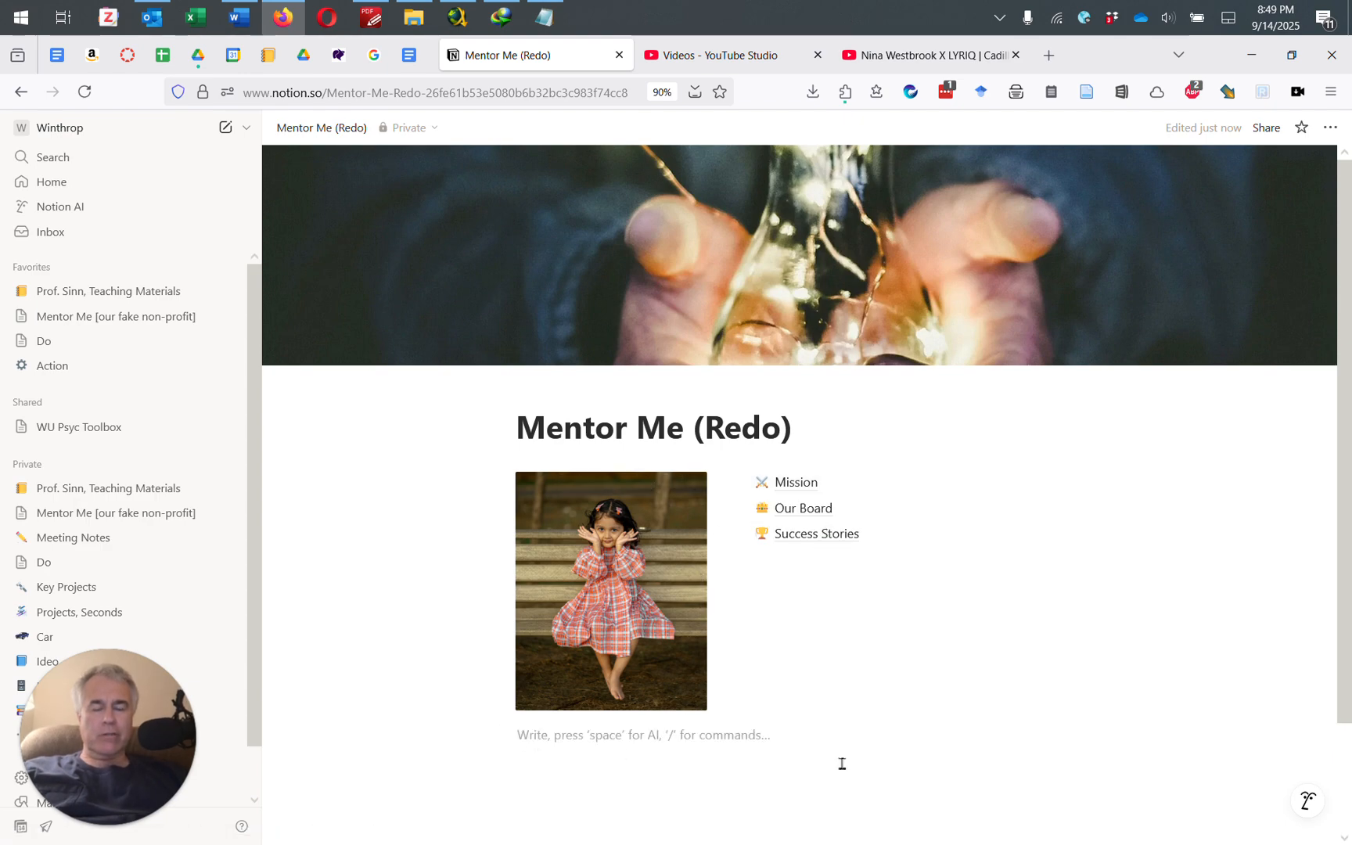
pyautogui.write('asdfasdf asdf asdf asdf asdf asdf asdf asfd asd fasdf asd fas dfsd')
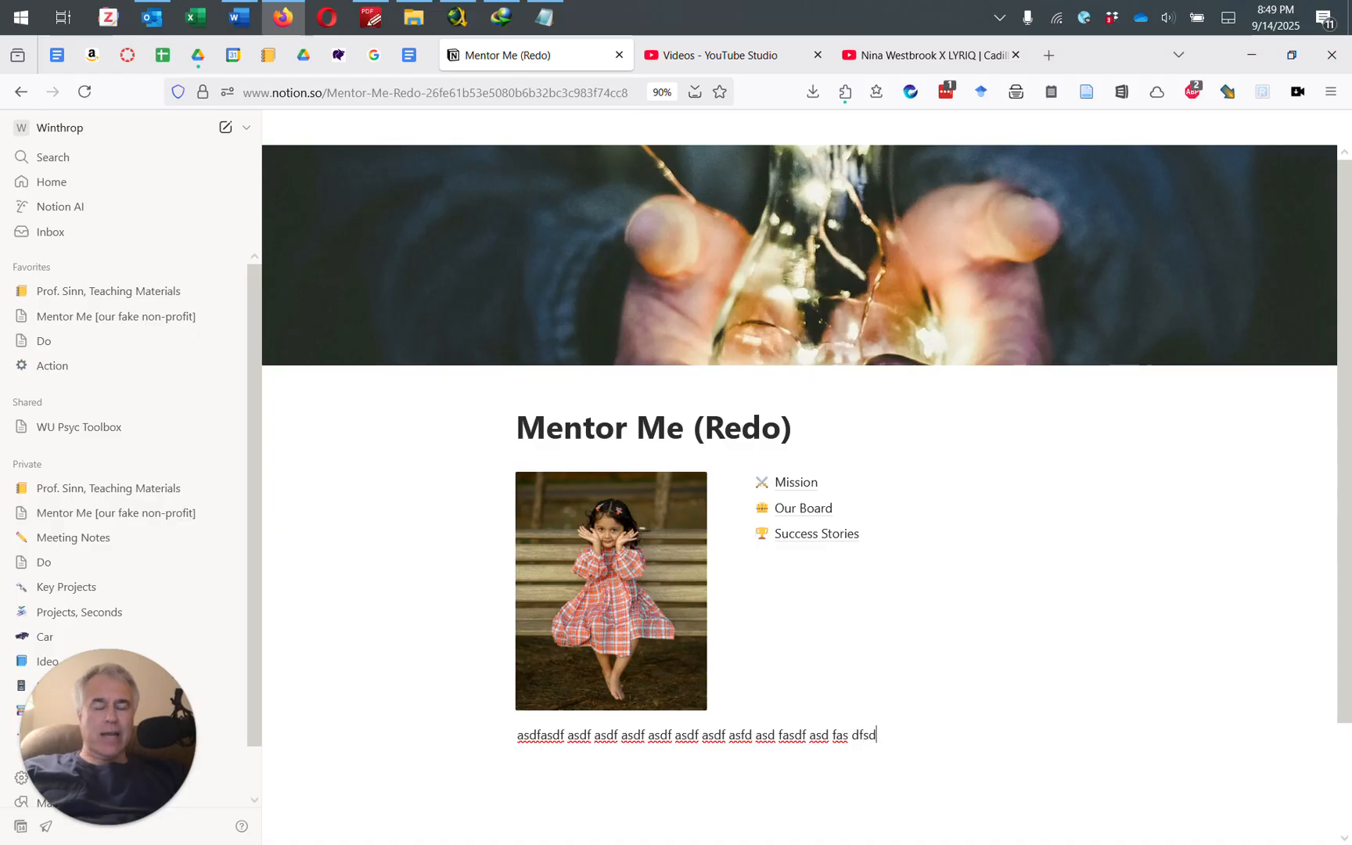
pyautogui.hotkey('ctrl', 'shift', 'Left')
pyautogui.hotkey('ctrl', 'shift', 'Left')
pyautogui.hotkey('ctrl', 'shift', 'Left')
pyautogui.hotkey('ctrl', 'shift', 'Left')
pyautogui.hotkey('ctrl', 'shift', 'Left')
pyautogui.hotkey('ctrl', 'shift', 'Left')
pyautogui.hotkey('ctrl', 'shift', 'Left')
pyautogui.hotkey('ctrl', 'shift', 'Left')
pyautogui.hotkey('ctrl', 'shift', 'Left')
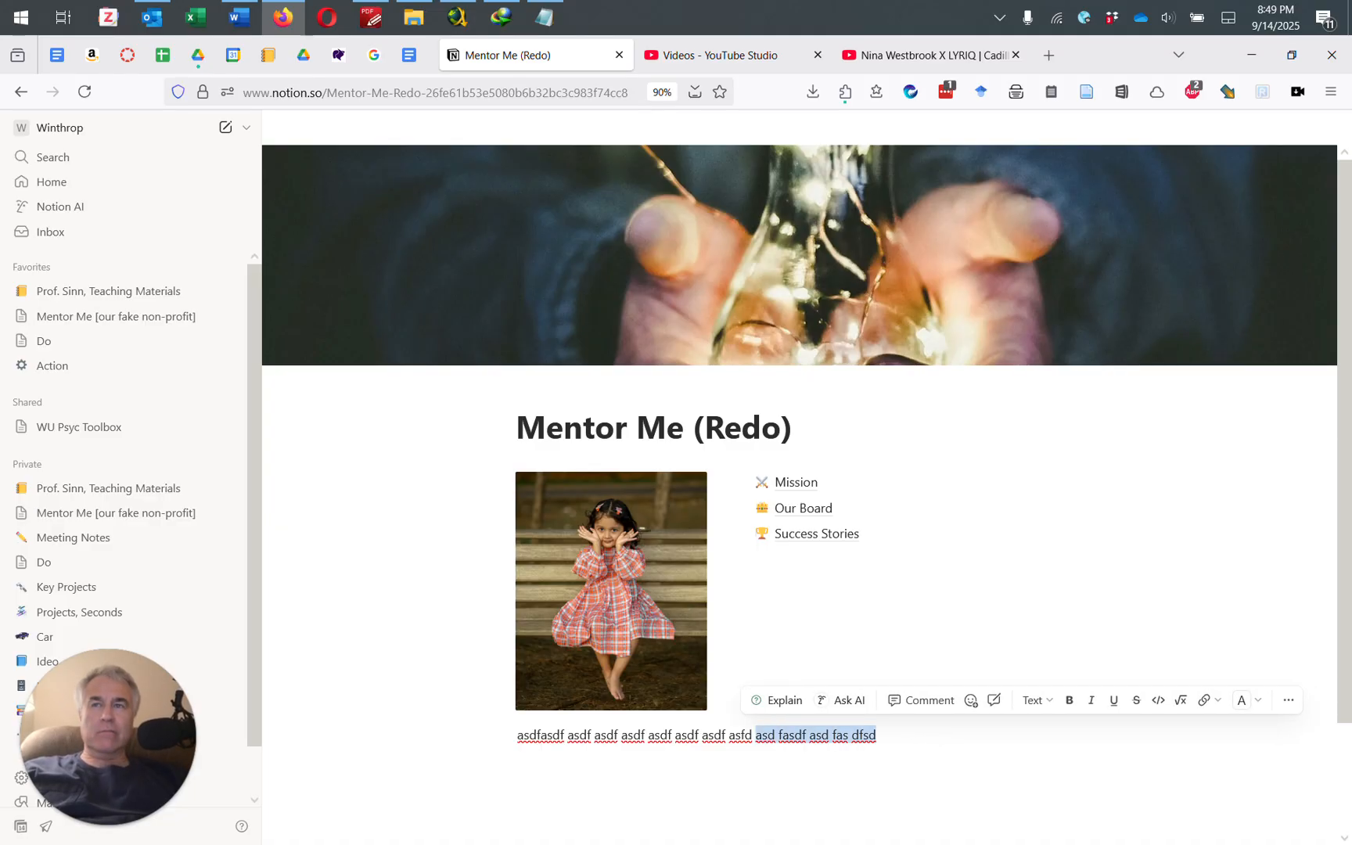
pyautogui.hotkey('ctrl', 'shift', 'Left')
pyautogui.hotkey('ctrl', 'shift', 'Left')
pyautogui.hotkey('ctrl', 'shift', 'Left')
pyautogui.hotkey('ctrl', 'shift', 'Left')
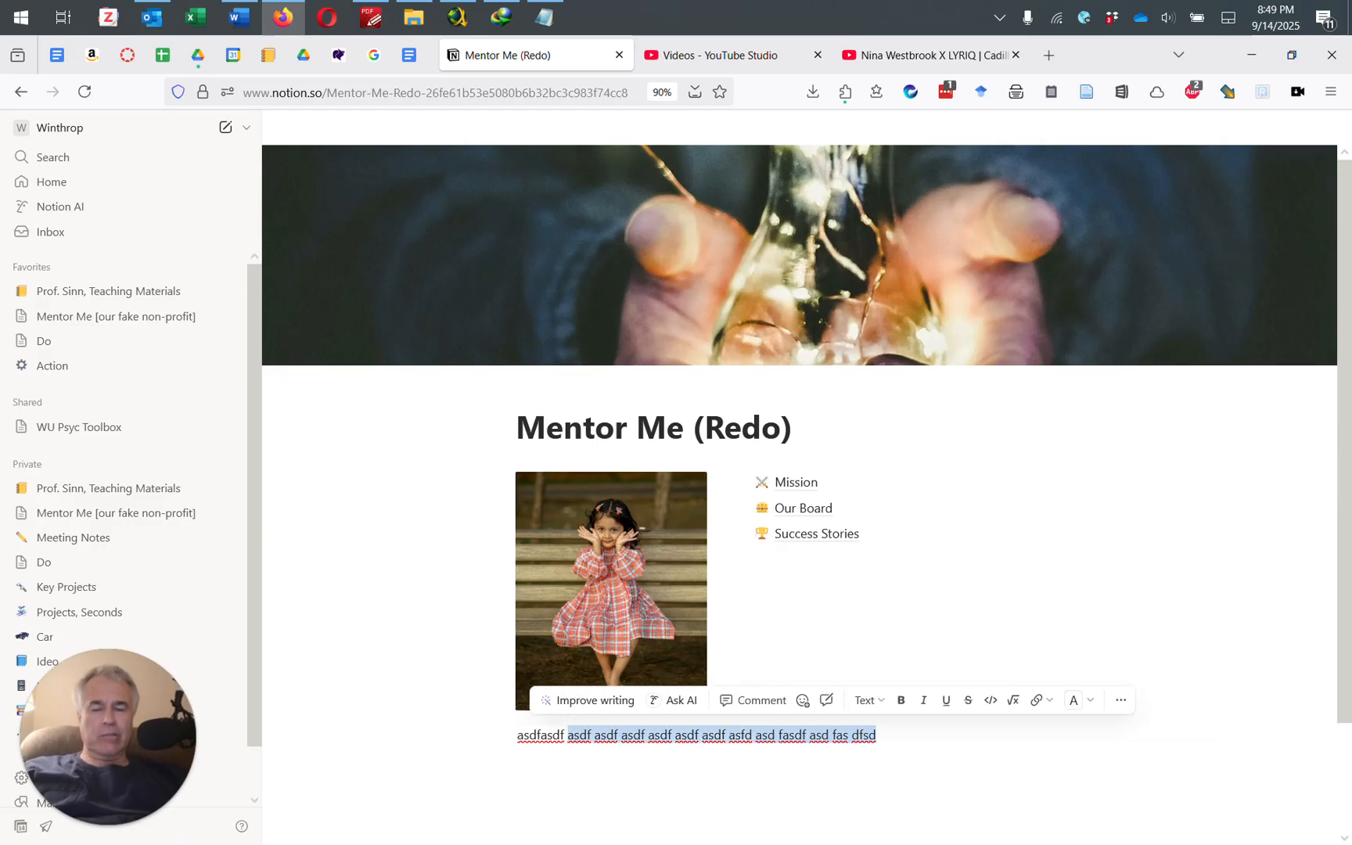
pyautogui.write('/head')
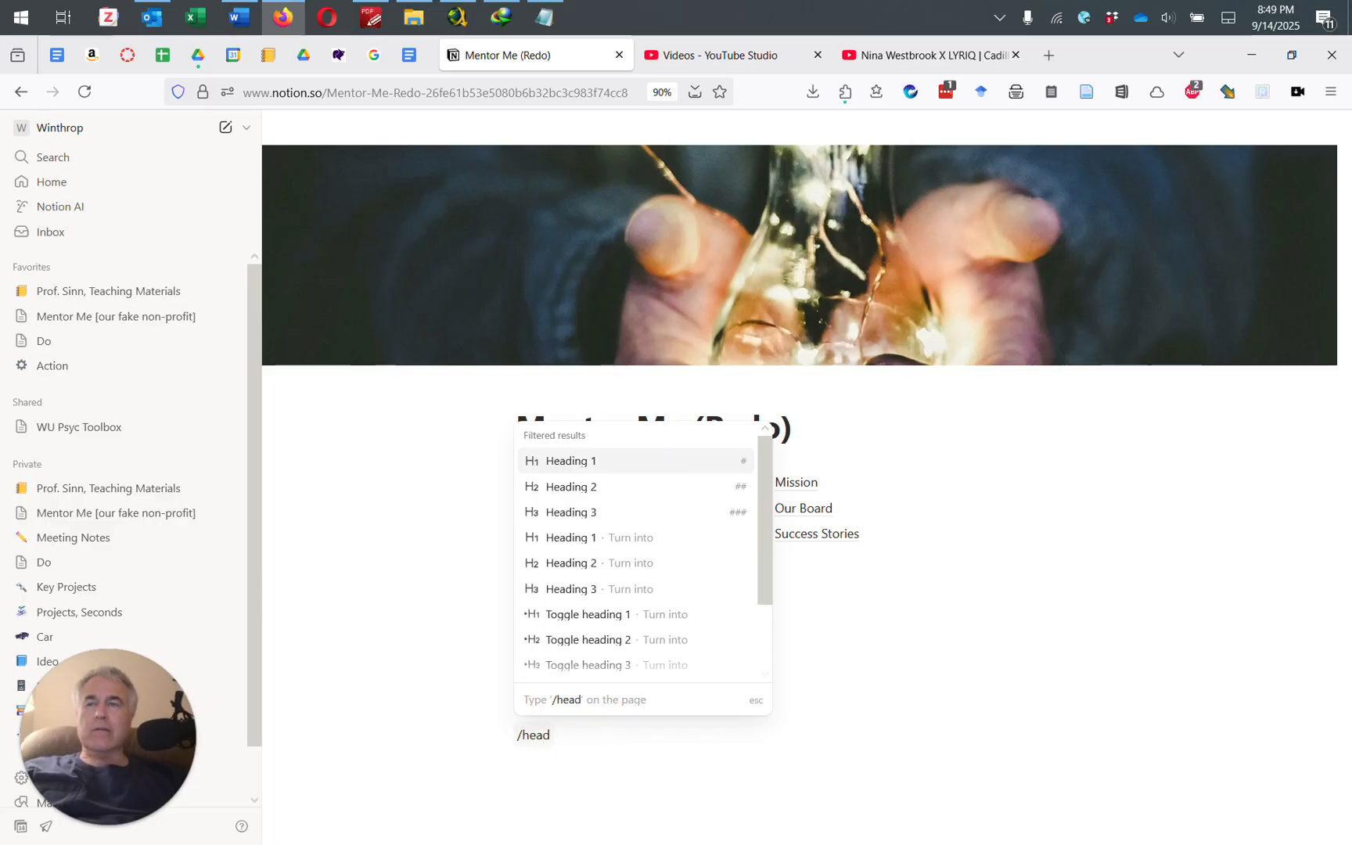
pyautogui.moveTo(562, 474)
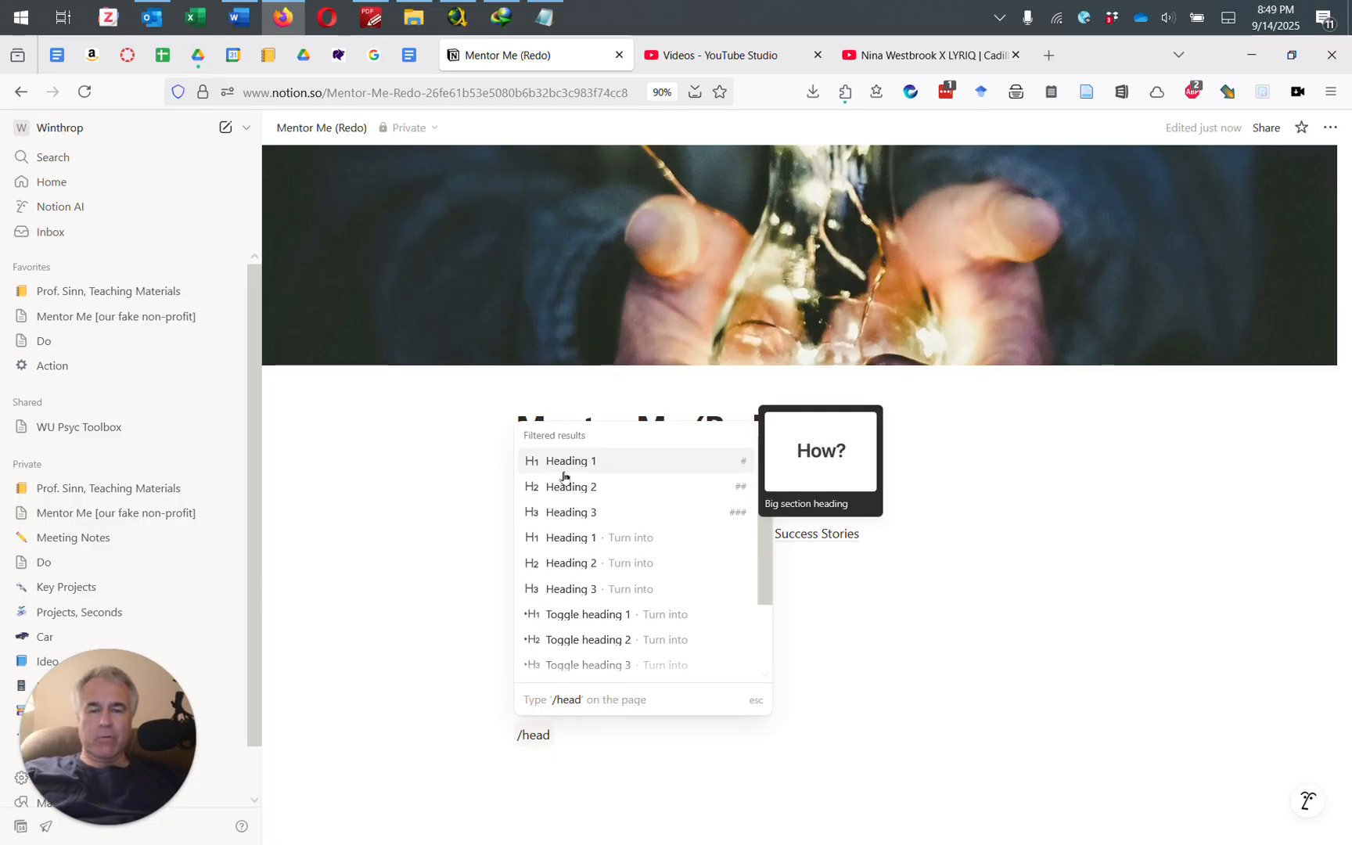
pyautogui.click(562, 484)
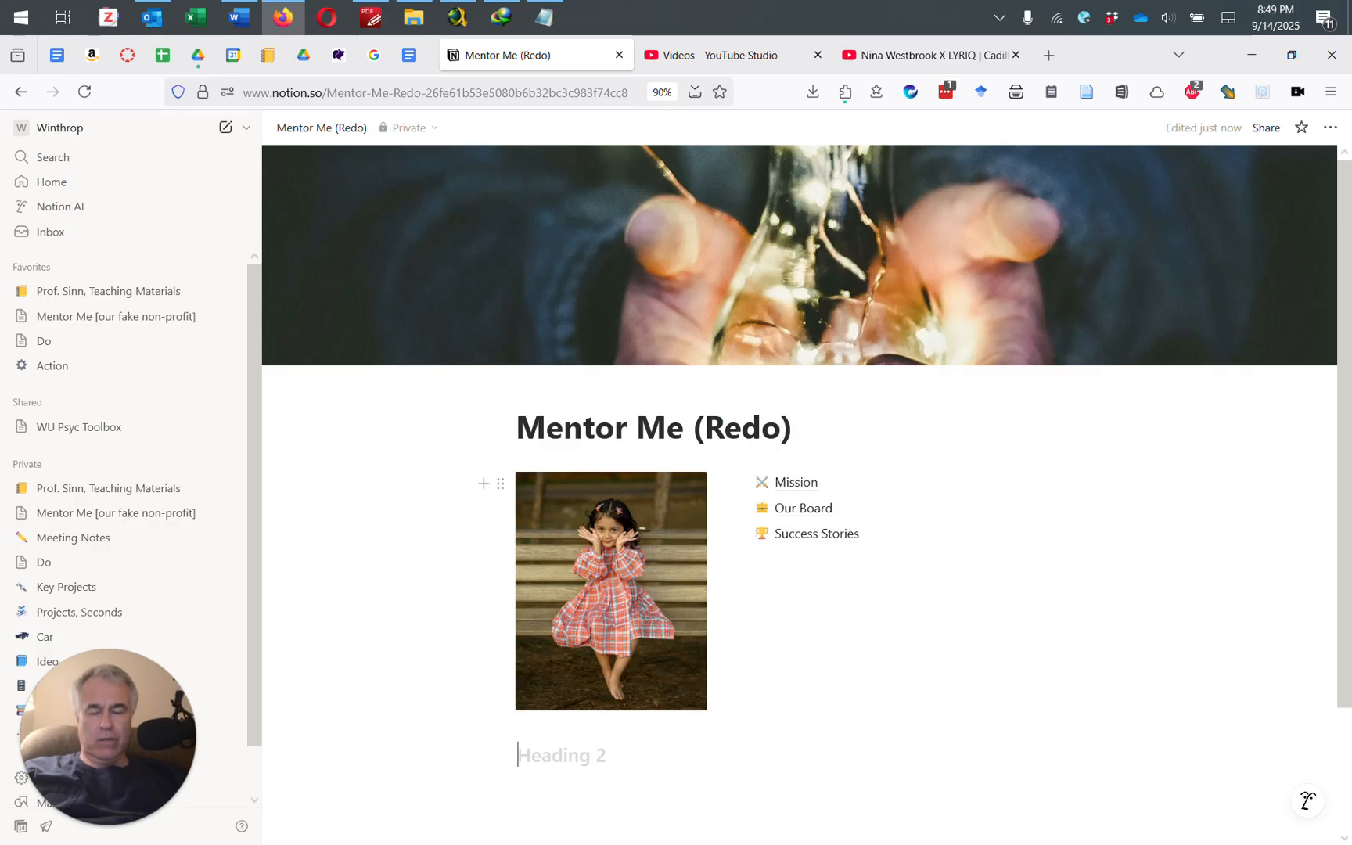
# Step: Add a Heading 1 block reading 'Why Mentors Matter' using the /heading command
pyautogui.write('/header')
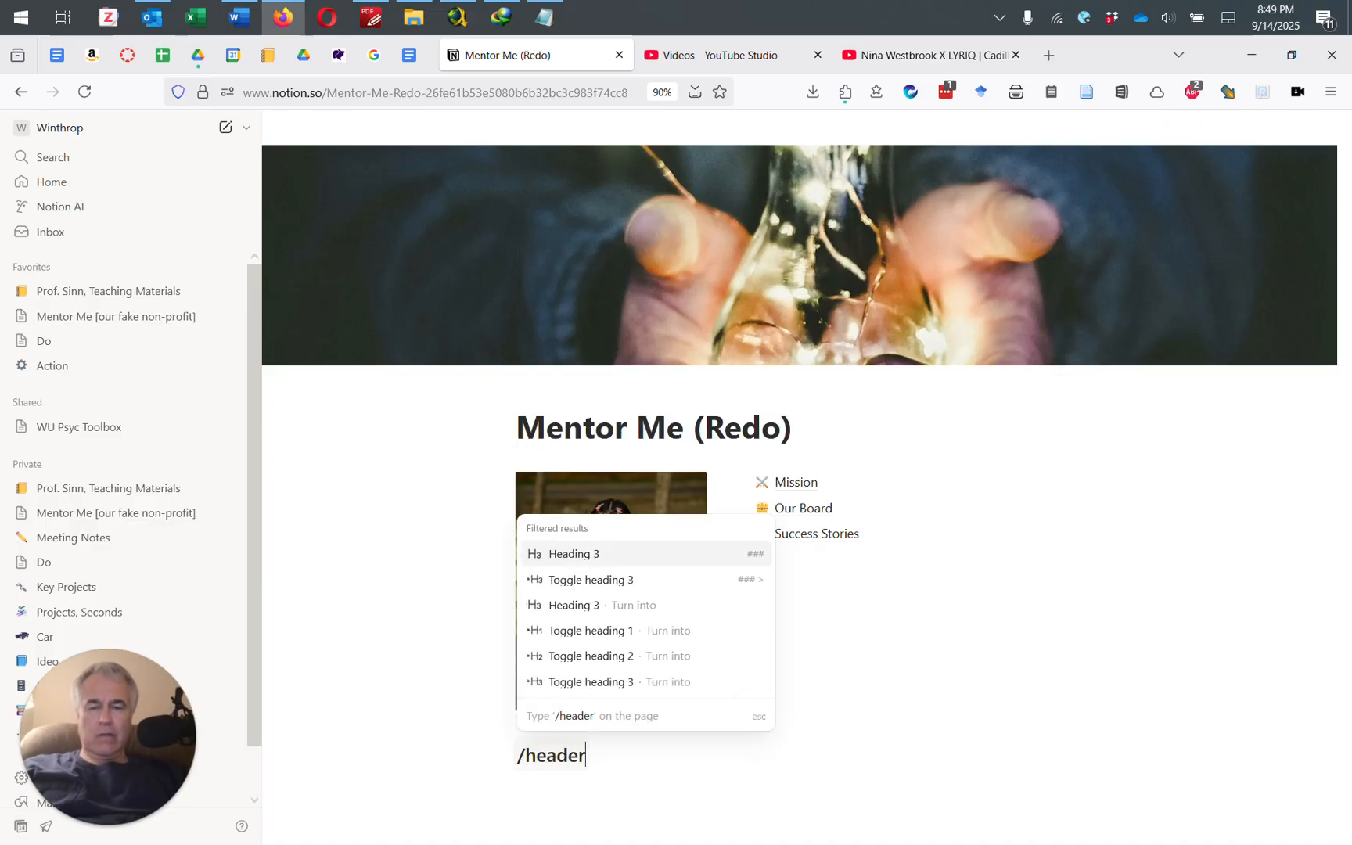
pyautogui.write(' 1')
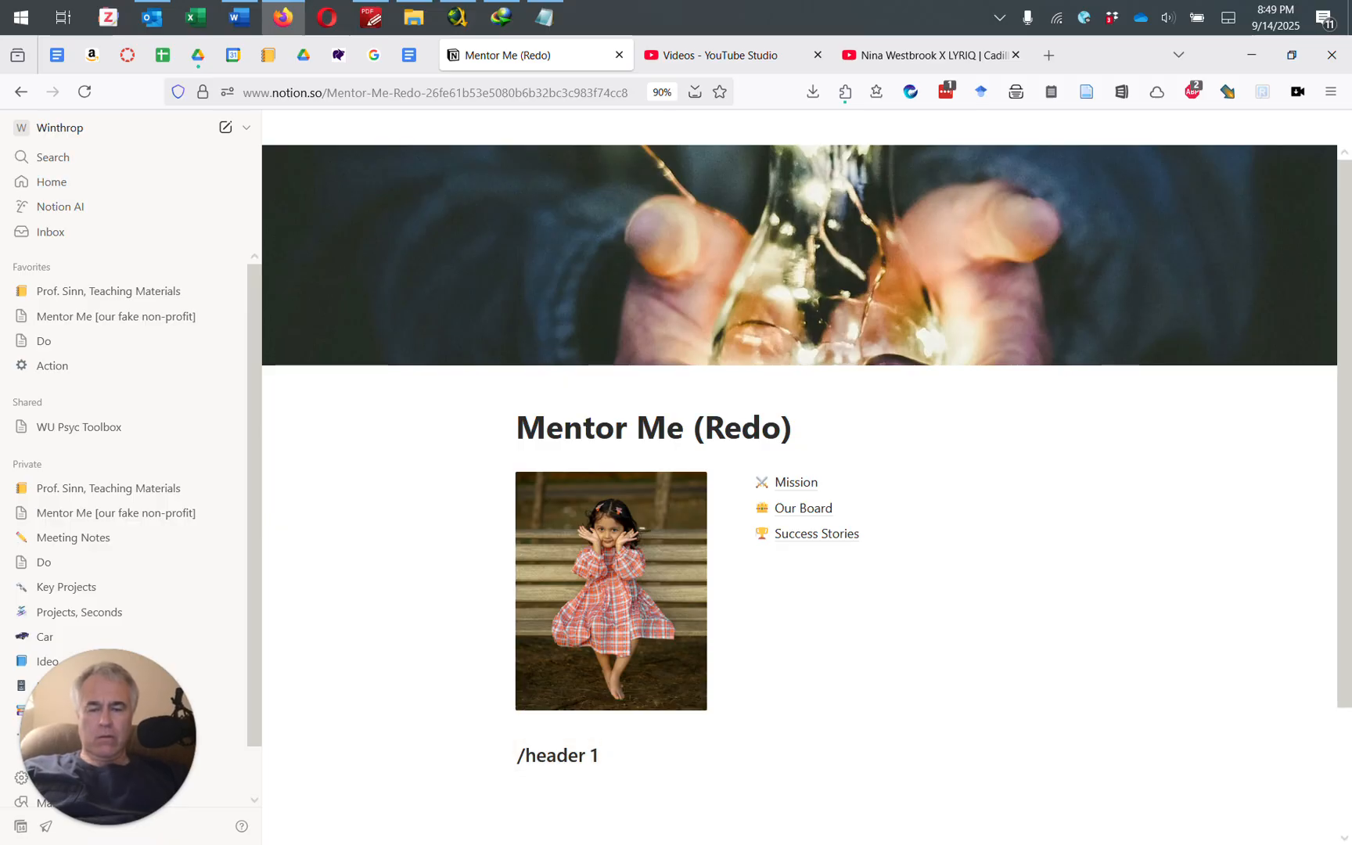
pyautogui.press('BackSpace')
pyautogui.press('BackSpace')
pyautogui.press('BackSpace')
pyautogui.press('BackSpace')
pyautogui.press('BackSpace')
pyautogui.press('BackSpace')
pyautogui.write('header')
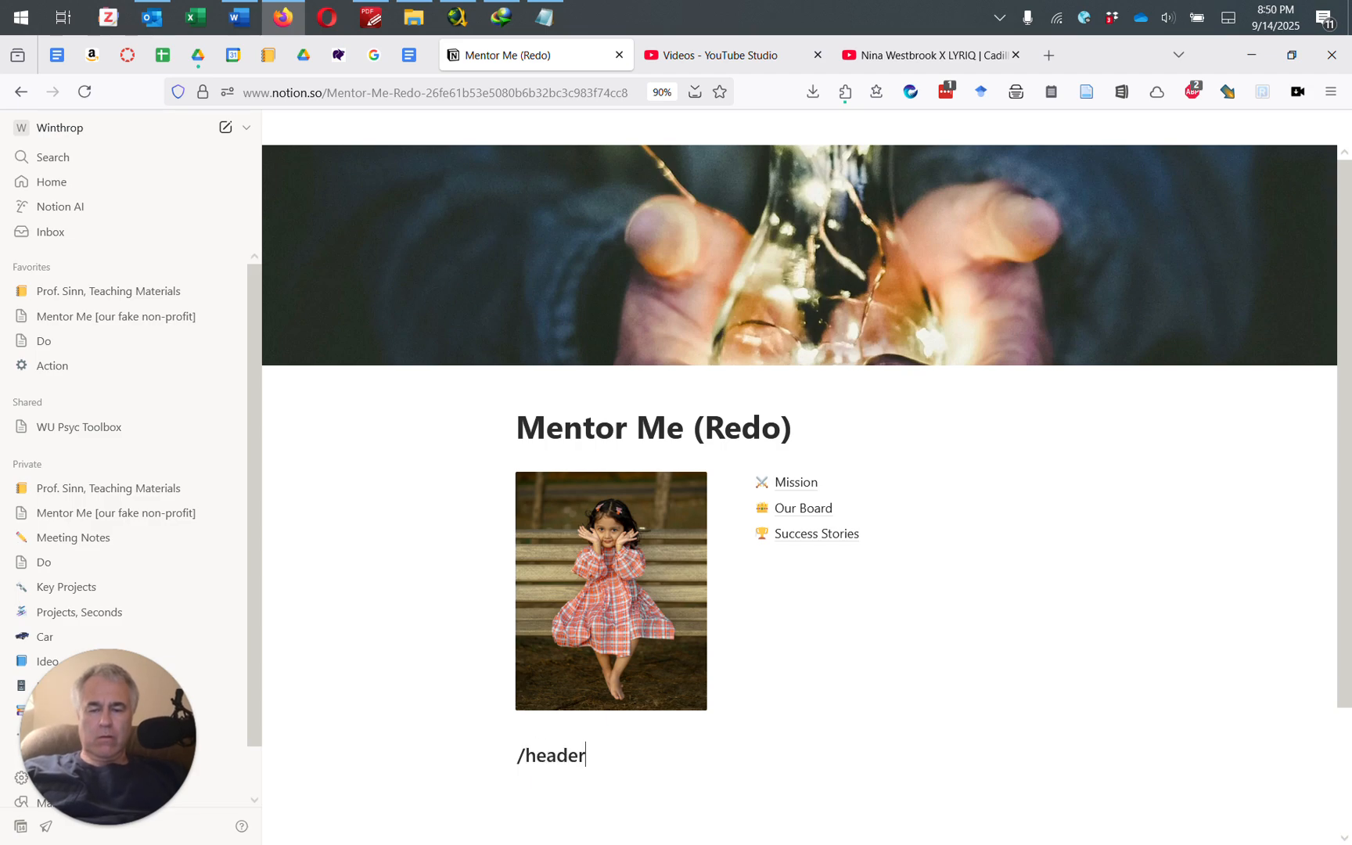
pyautogui.press('BackSpace')
pyautogui.press('BackSpace')
pyautogui.press('BackSpace')
pyautogui.press('BackSpace')
pyautogui.press('BackSpace')
pyautogui.press('BackSpace')
pyautogui.press('BackSpace')
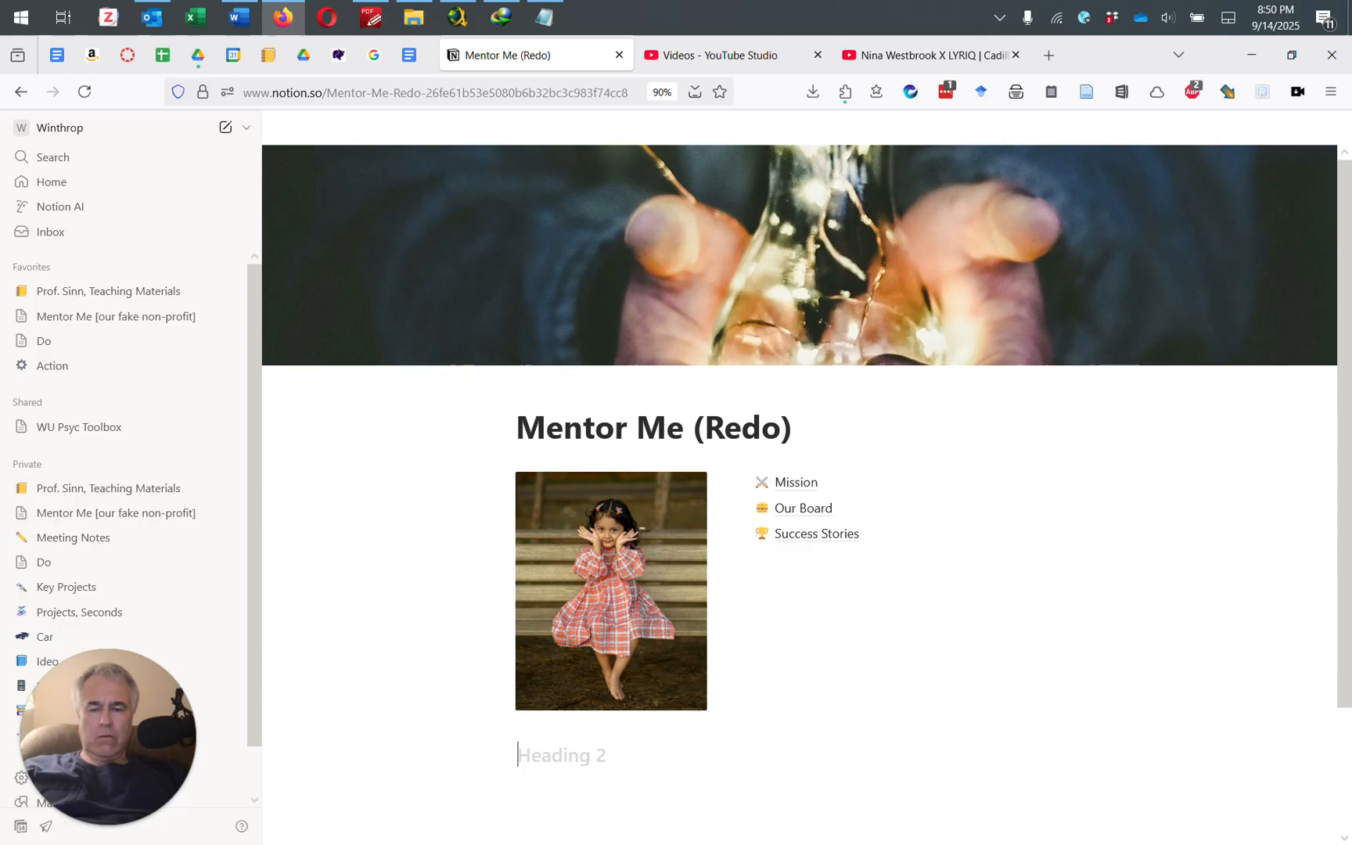
pyautogui.write('/header')
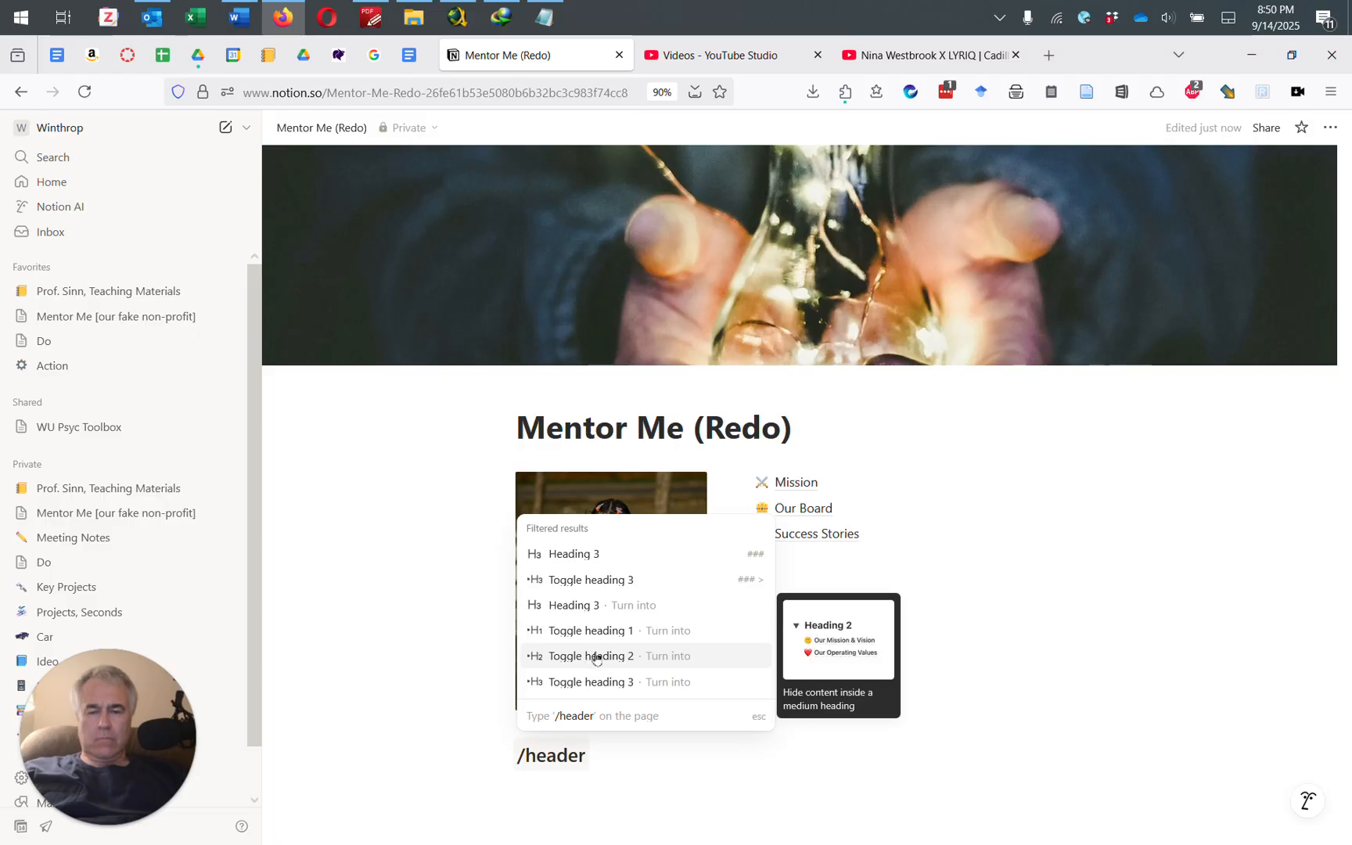
pyautogui.press('BackSpace')
pyautogui.press('BackSpace')
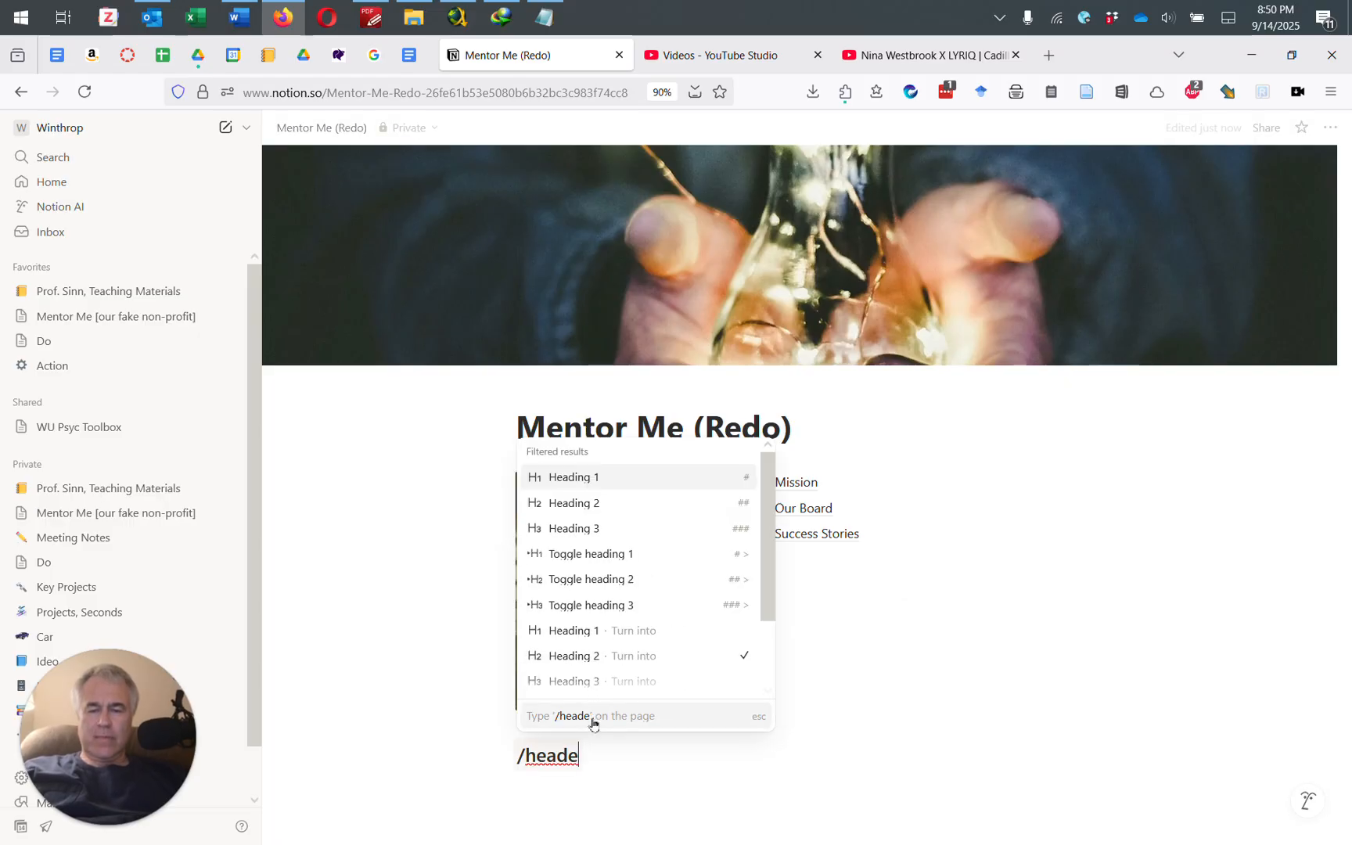
pyautogui.write('ing')
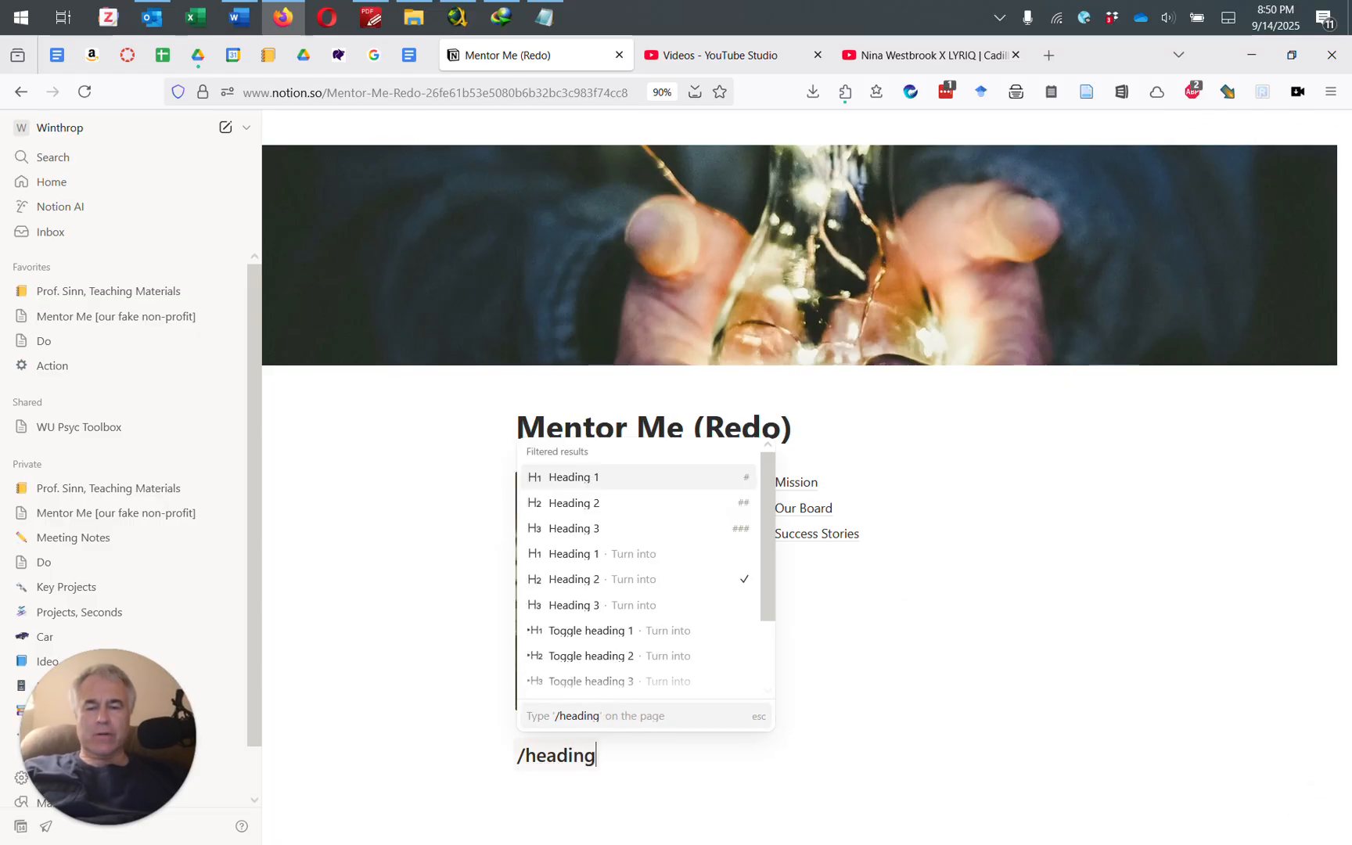
pyautogui.click(573, 480)
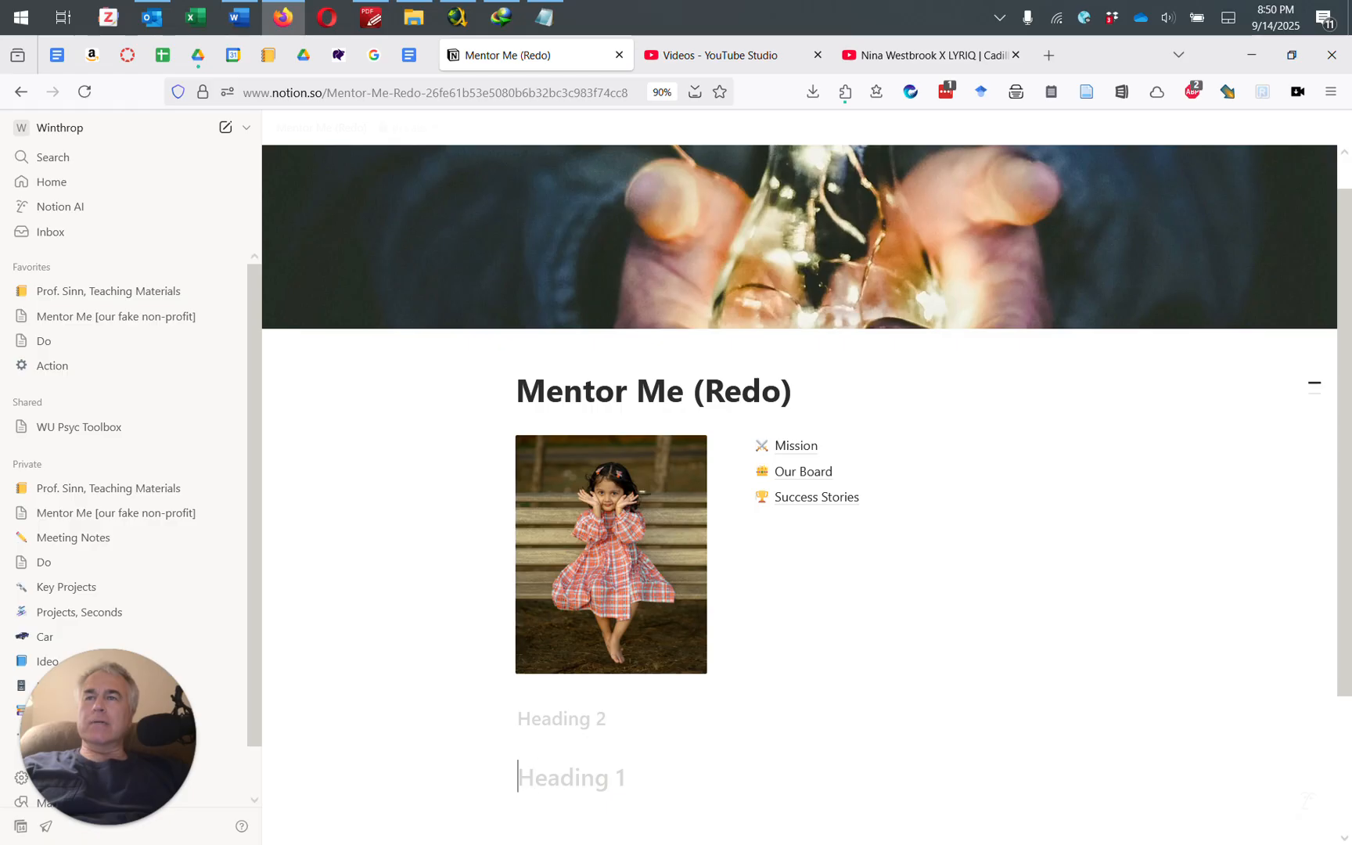
pyautogui.write('Whe')
pyautogui.press('BackSpace')
pyautogui.write('y')
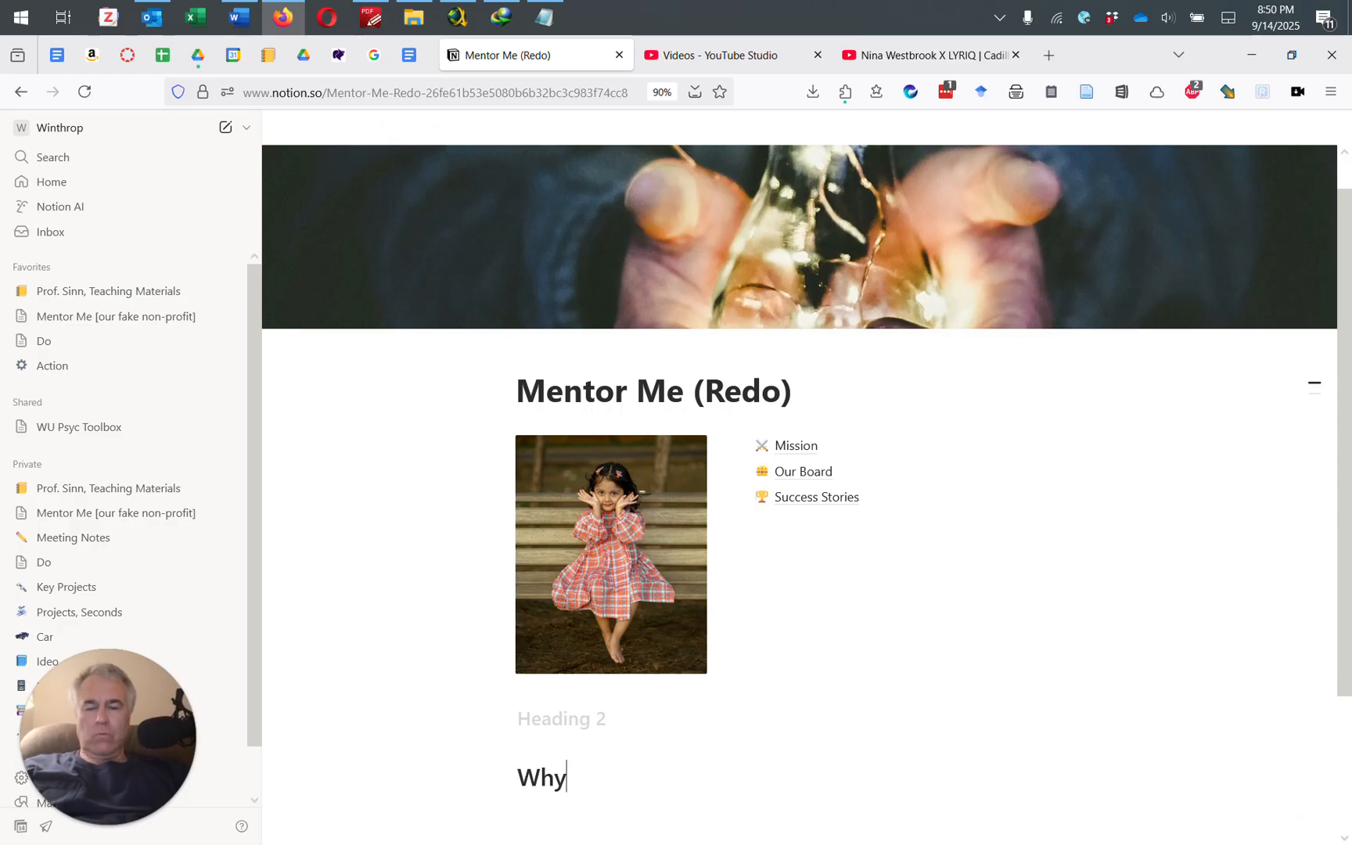
pyautogui.write(' Mentors Matter')
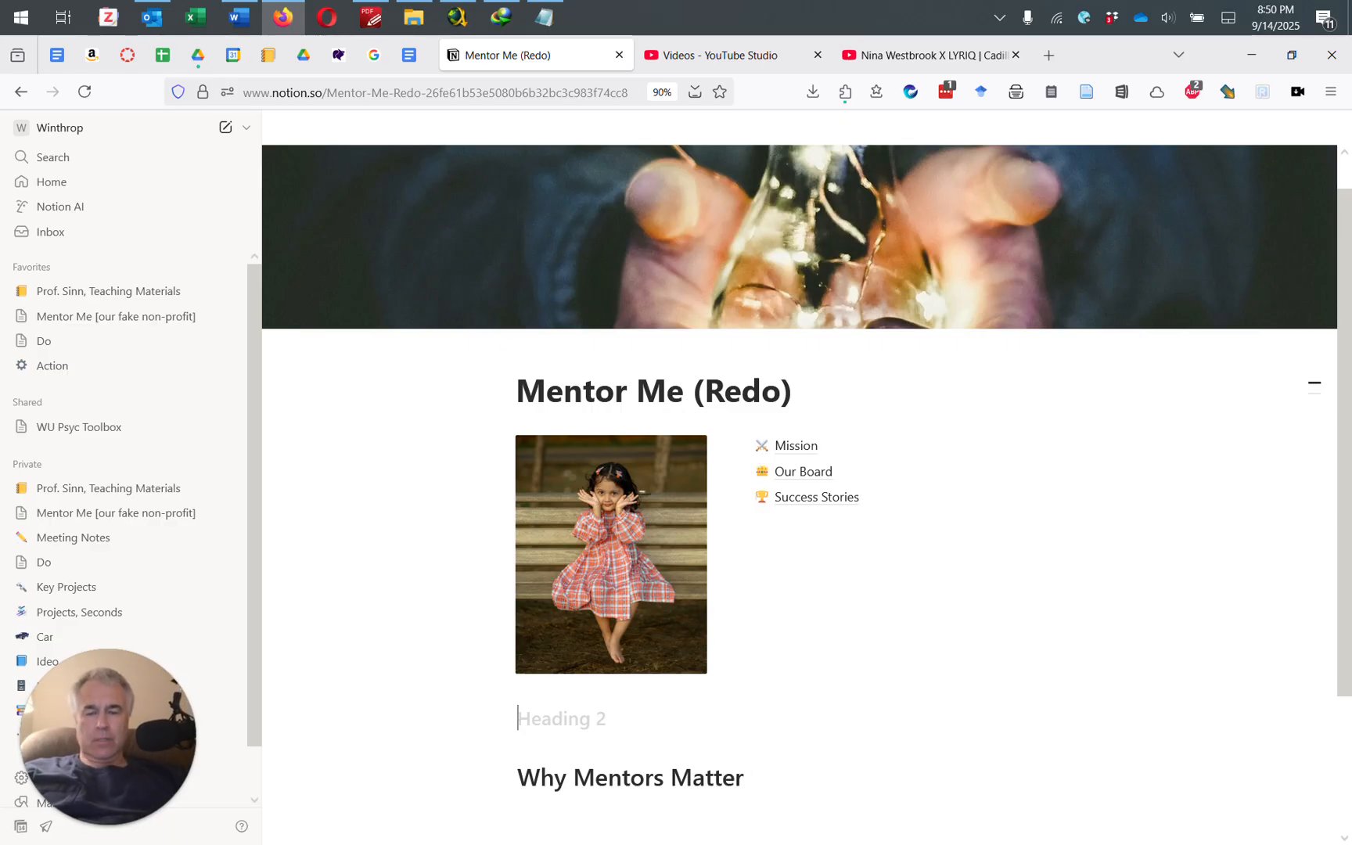
# Step: Delete both heading blocks and type 'Why Mentors Matter' as a plain text line below the photo
pyautogui.press('Delete')
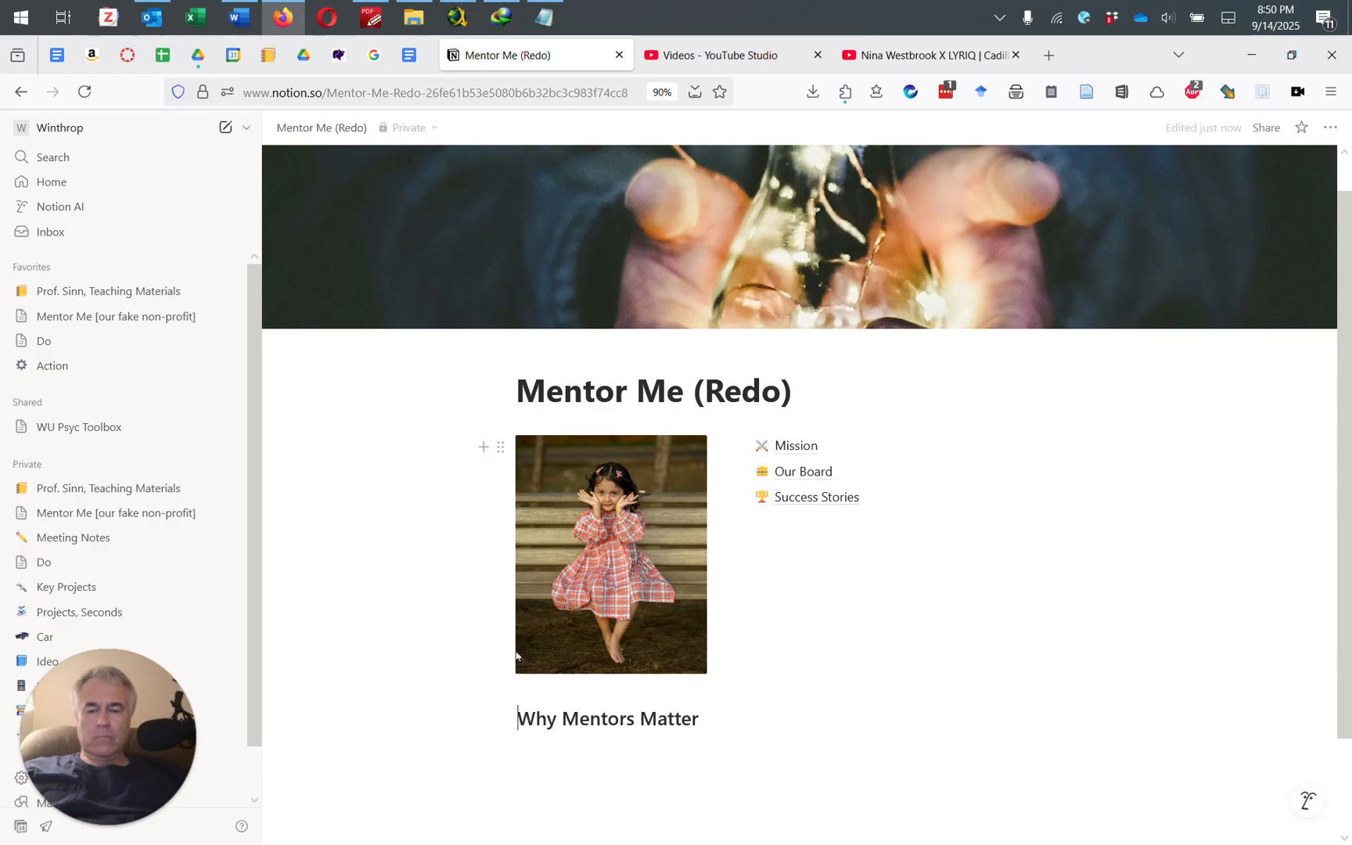
pyautogui.moveTo(725, 712); pyautogui.dragTo(518, 704)
pyautogui.press('BackSpace')
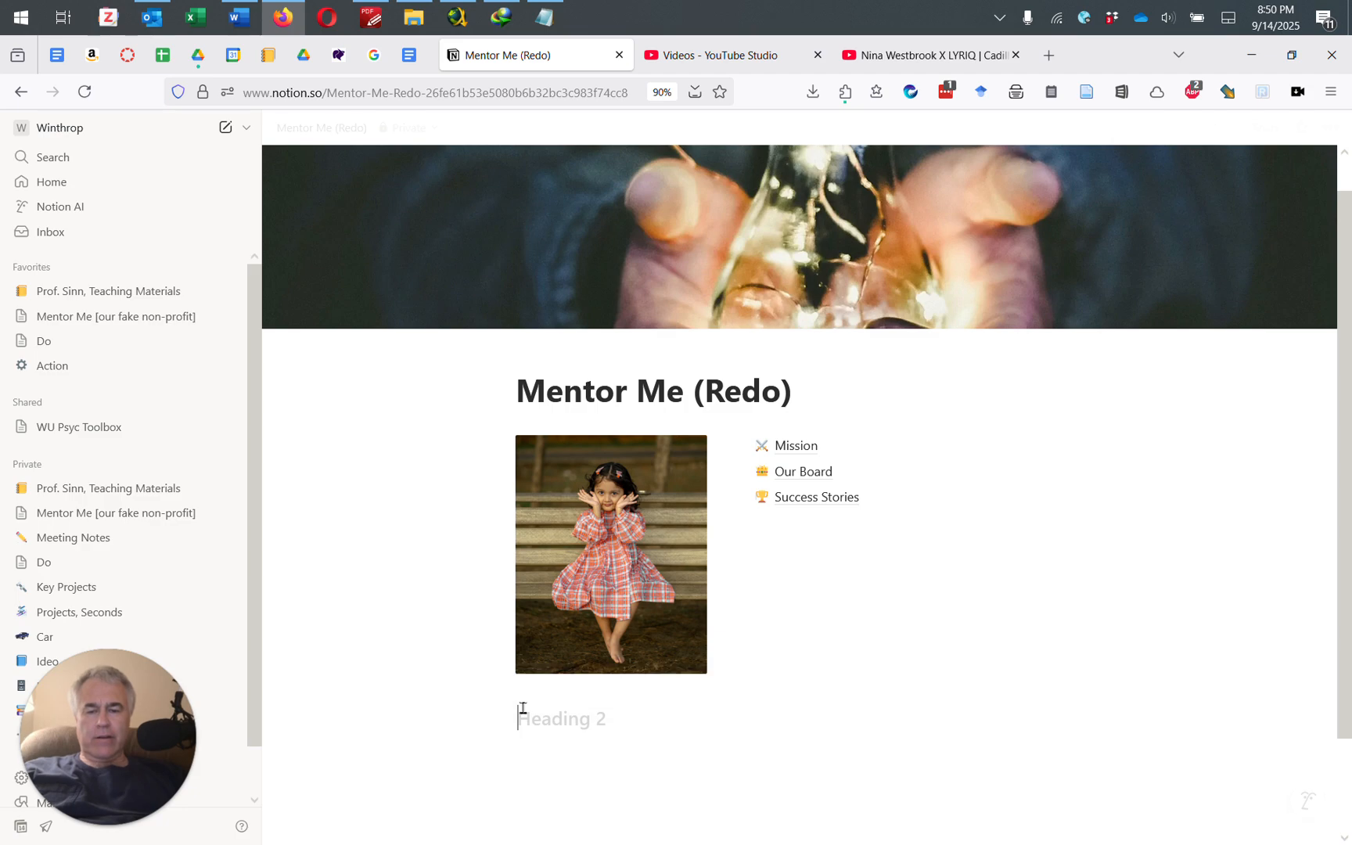
pyautogui.press('BackSpace')
pyautogui.write('a')
pyautogui.press('BackSpace')
pyautogui.click(561, 740)
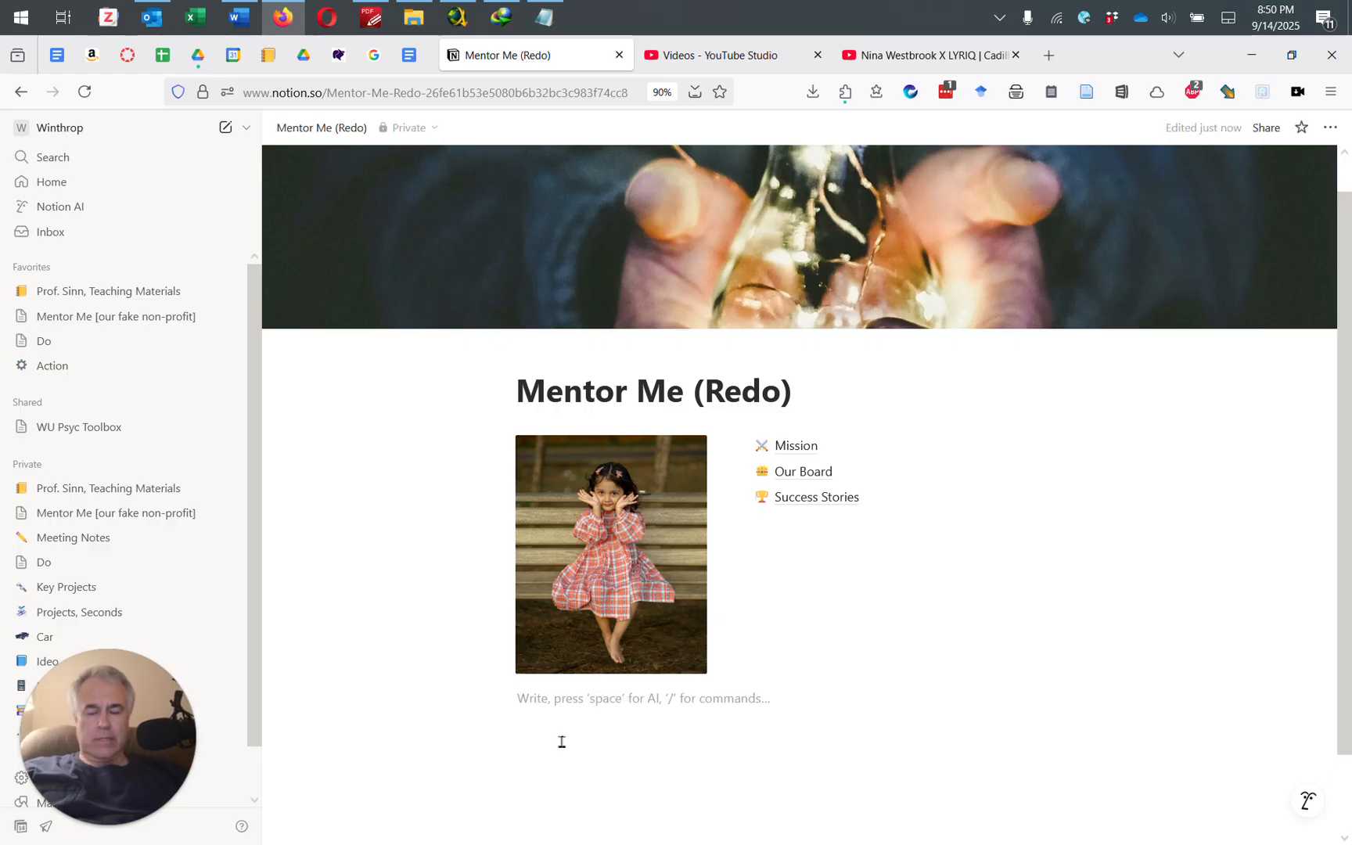
pyautogui.write('Why Mentors Matter')
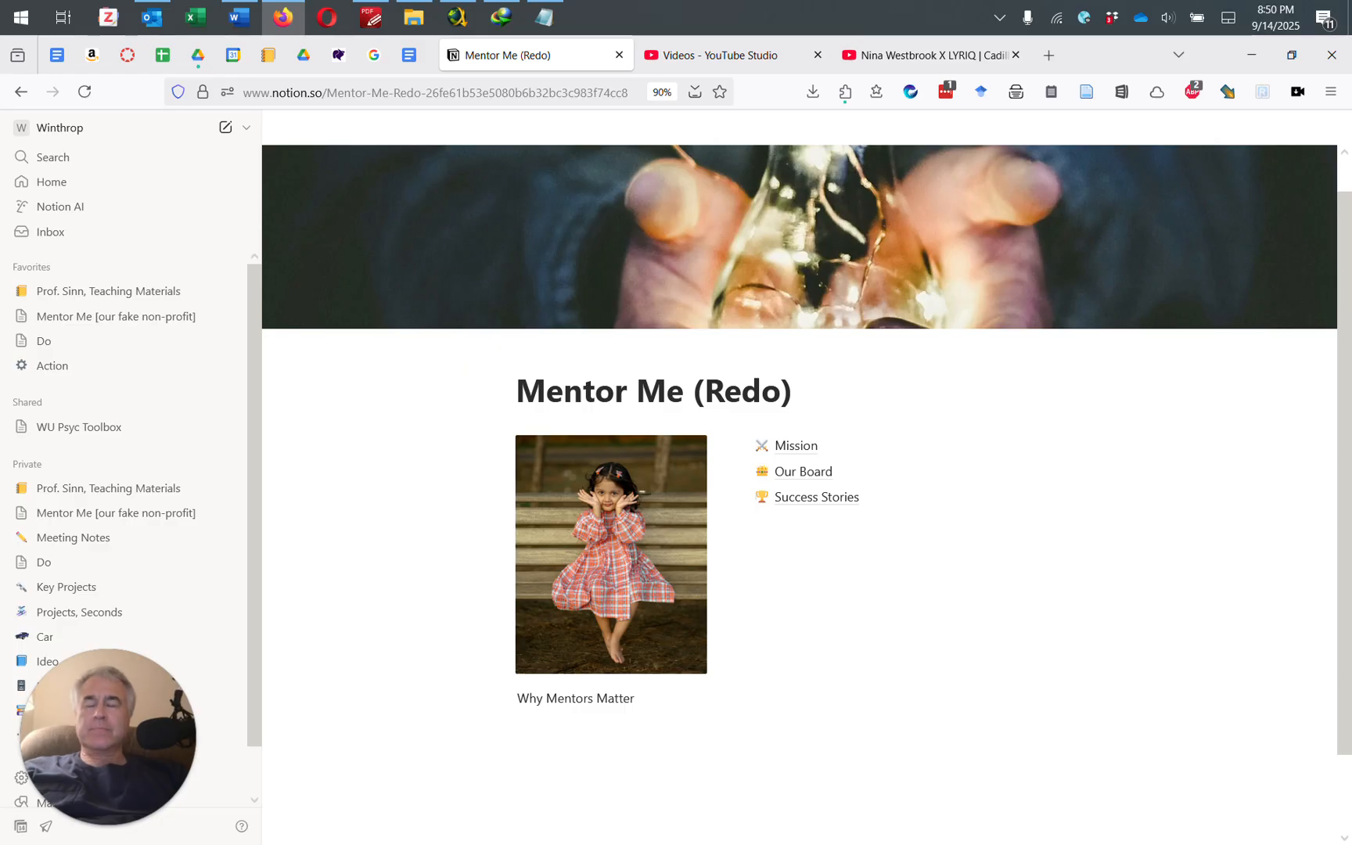
# Step: Turn 'Why Mentors Matter' into a heading, ending up as Heading 2
pyautogui.press('Return')
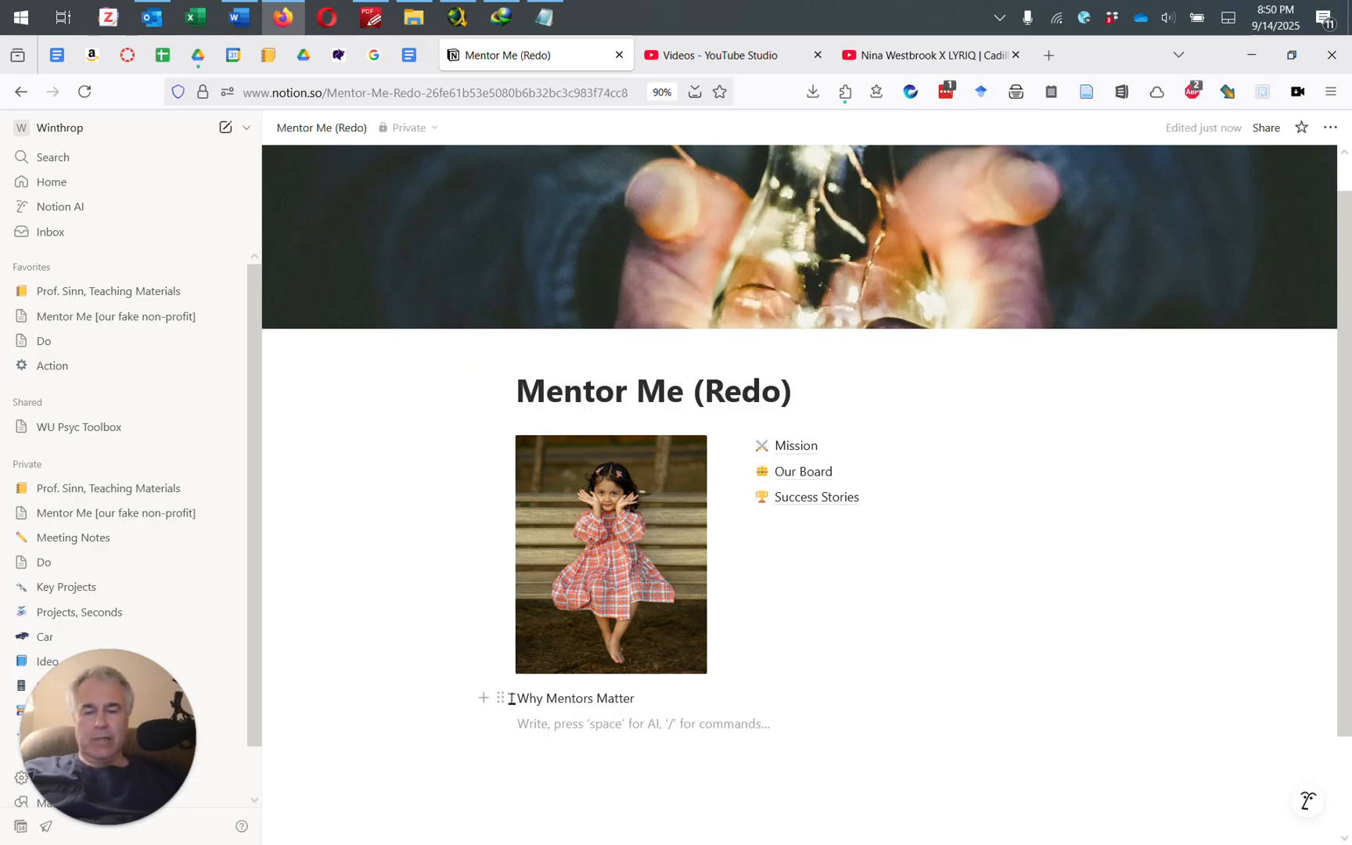
pyautogui.click(501, 697)
pyautogui.moveTo(340, 585)
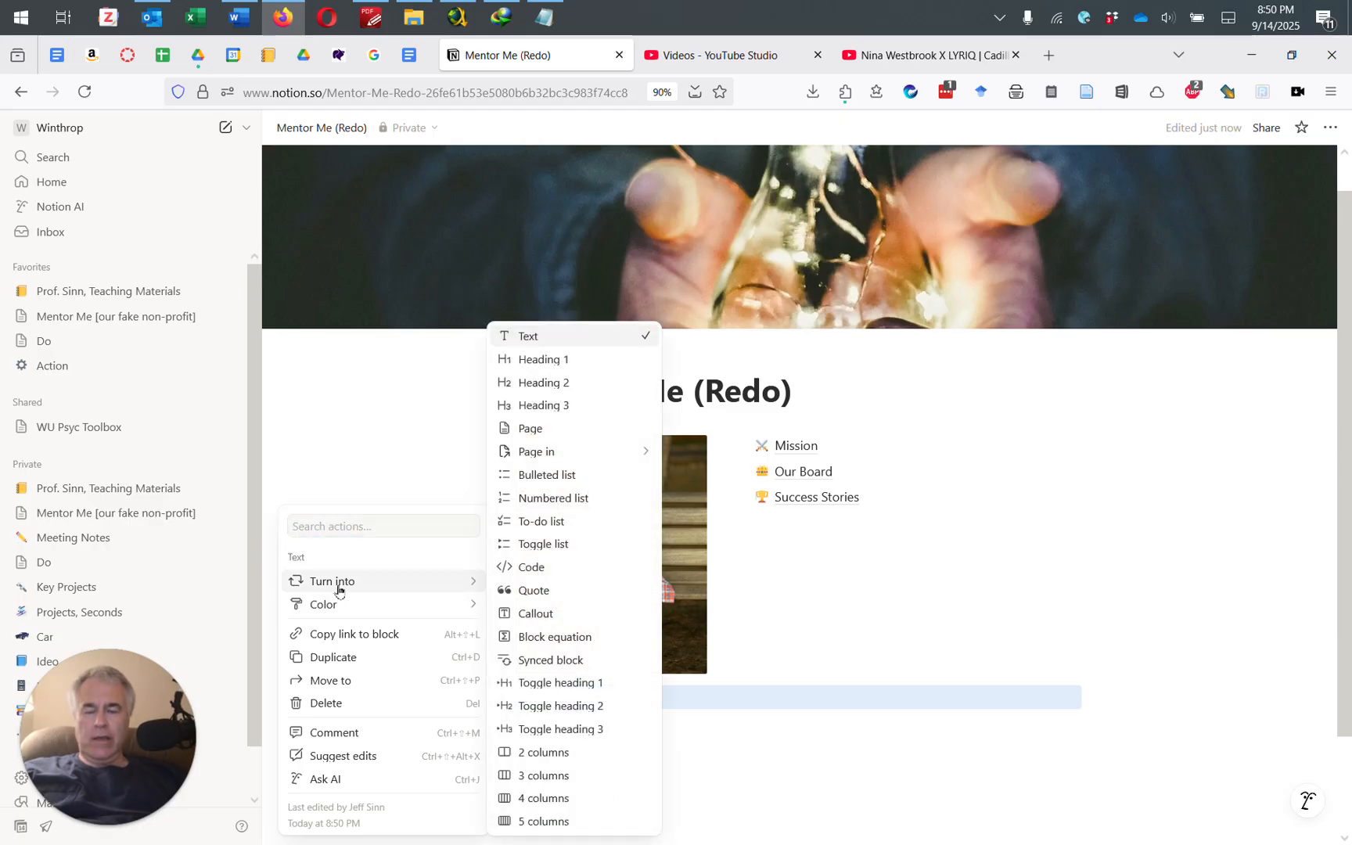
pyautogui.click(582, 363)
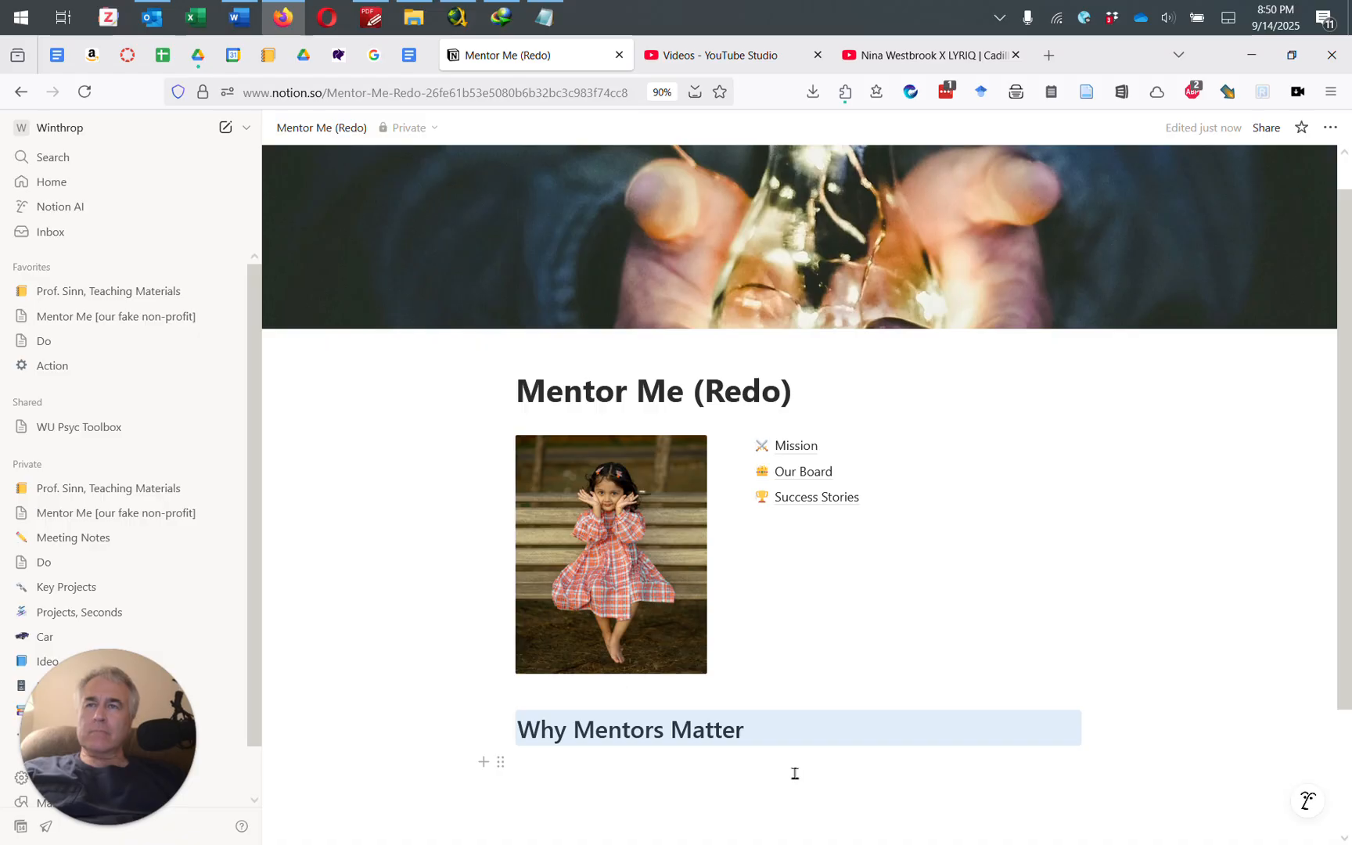
pyautogui.click(764, 731)
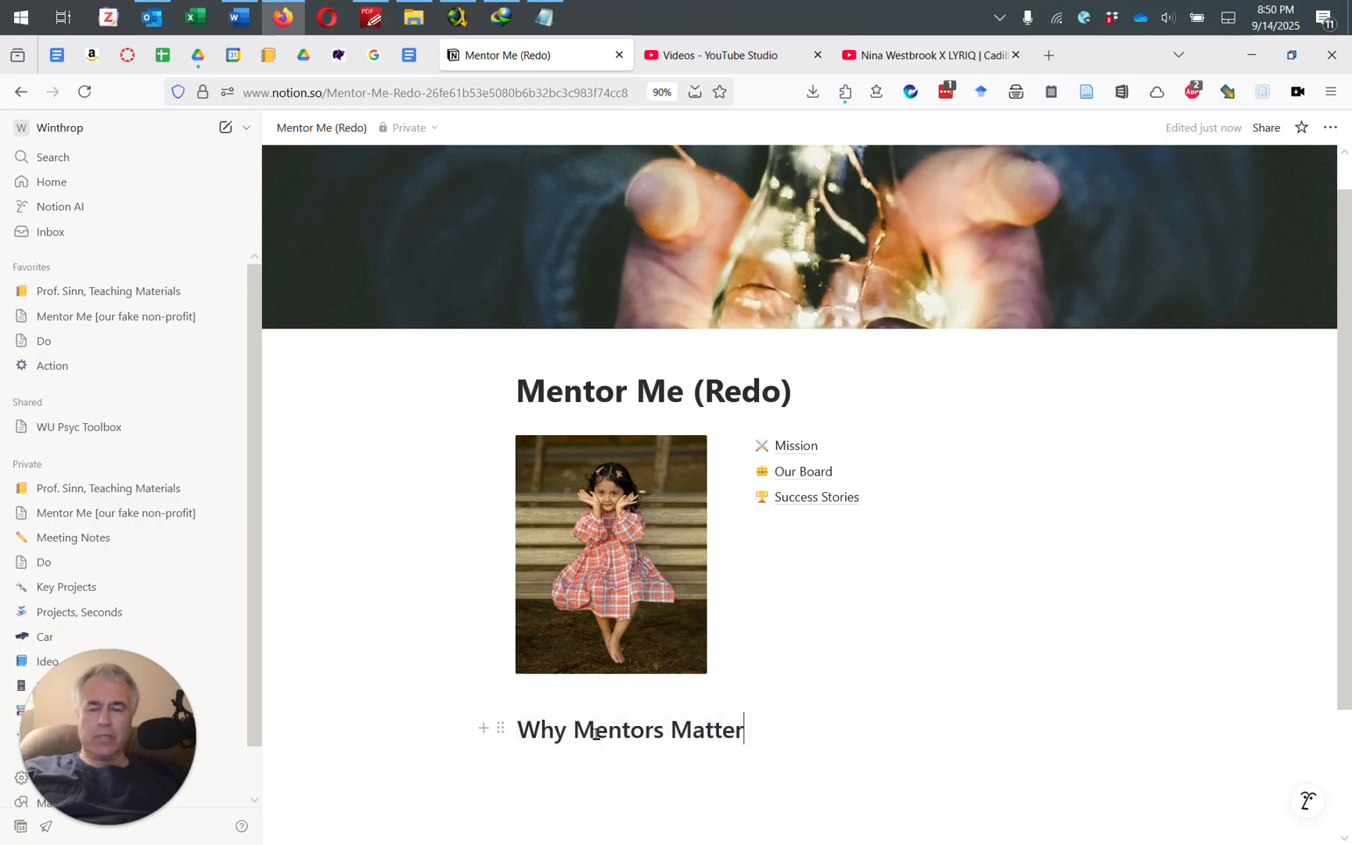
pyautogui.click(501, 727)
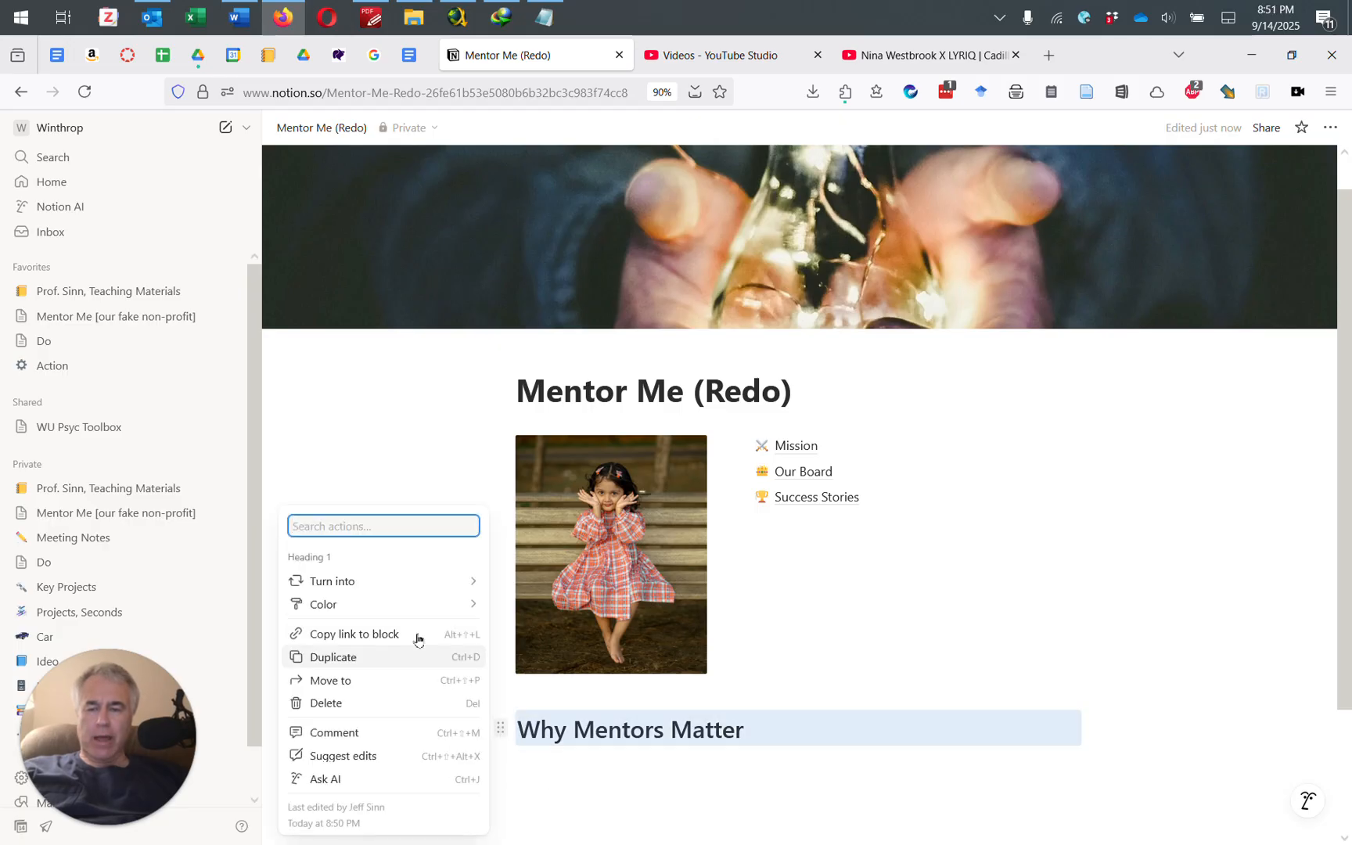
pyautogui.moveTo(387, 585)
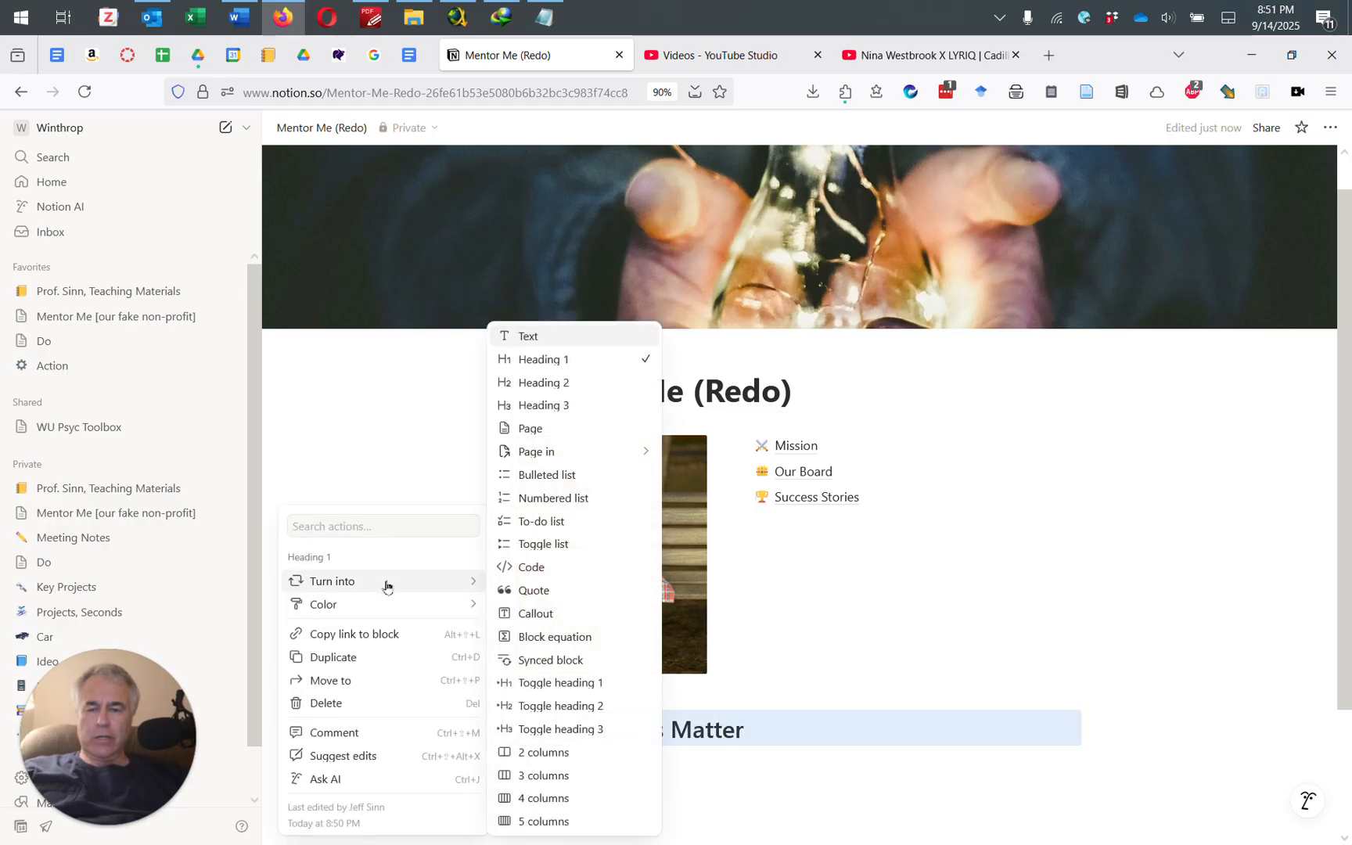
pyautogui.click(560, 384)
# Step: Write the paragraph 'Did you always see a way forward? Did you always feel you had someone to count on' below it
pyautogui.click(718, 766)
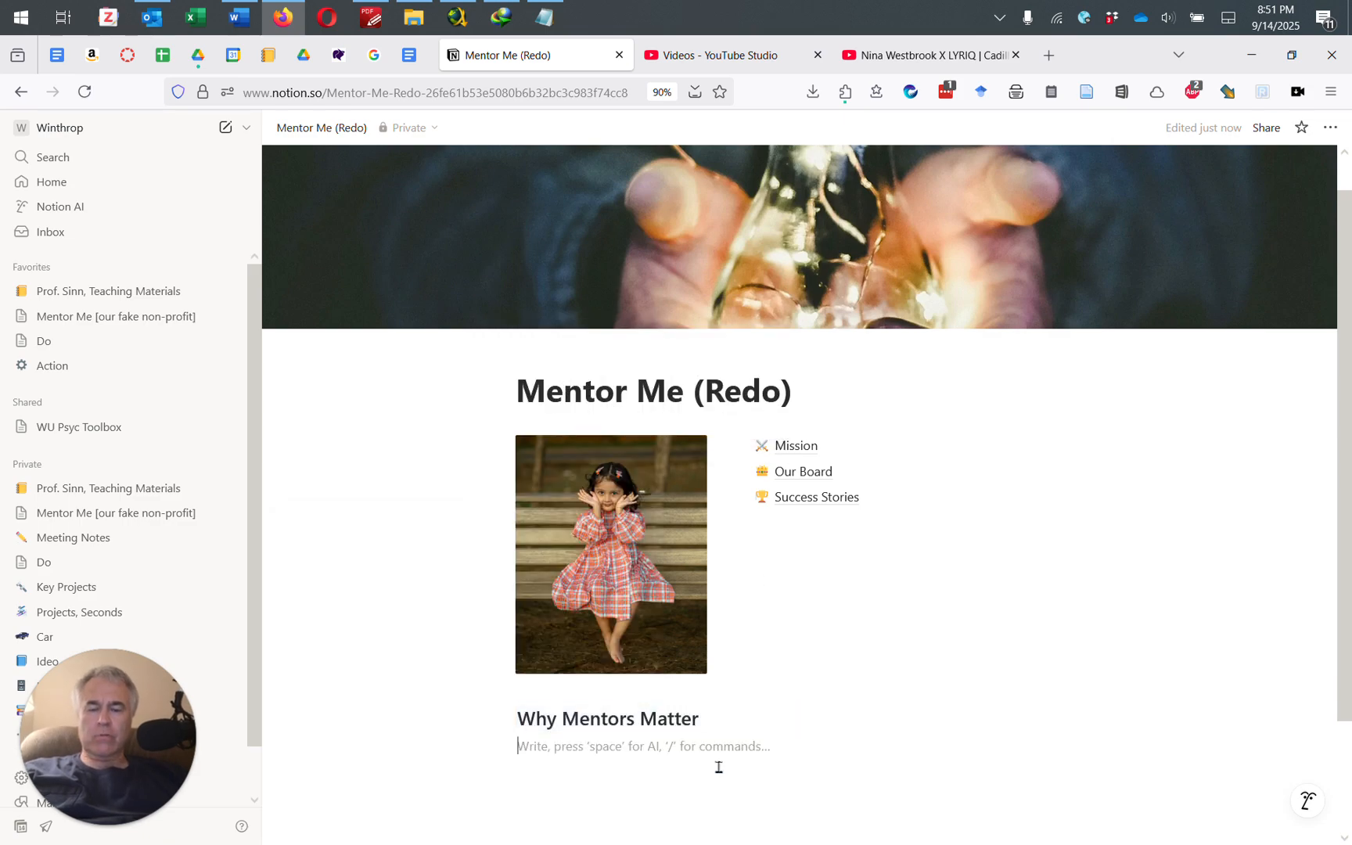
pyautogui.write('Did y')
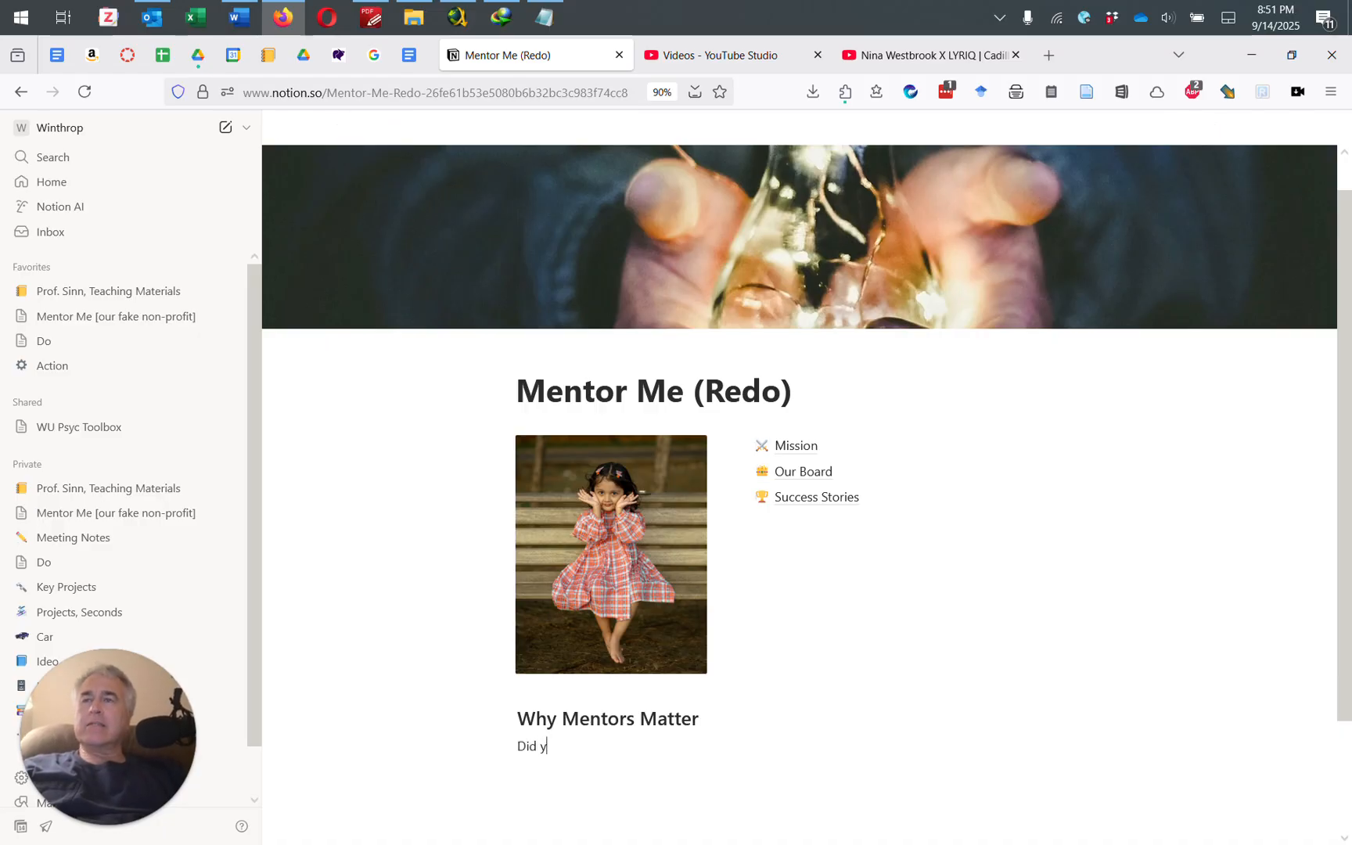
pyautogui.write('ou always see a way forward?  Did you always')
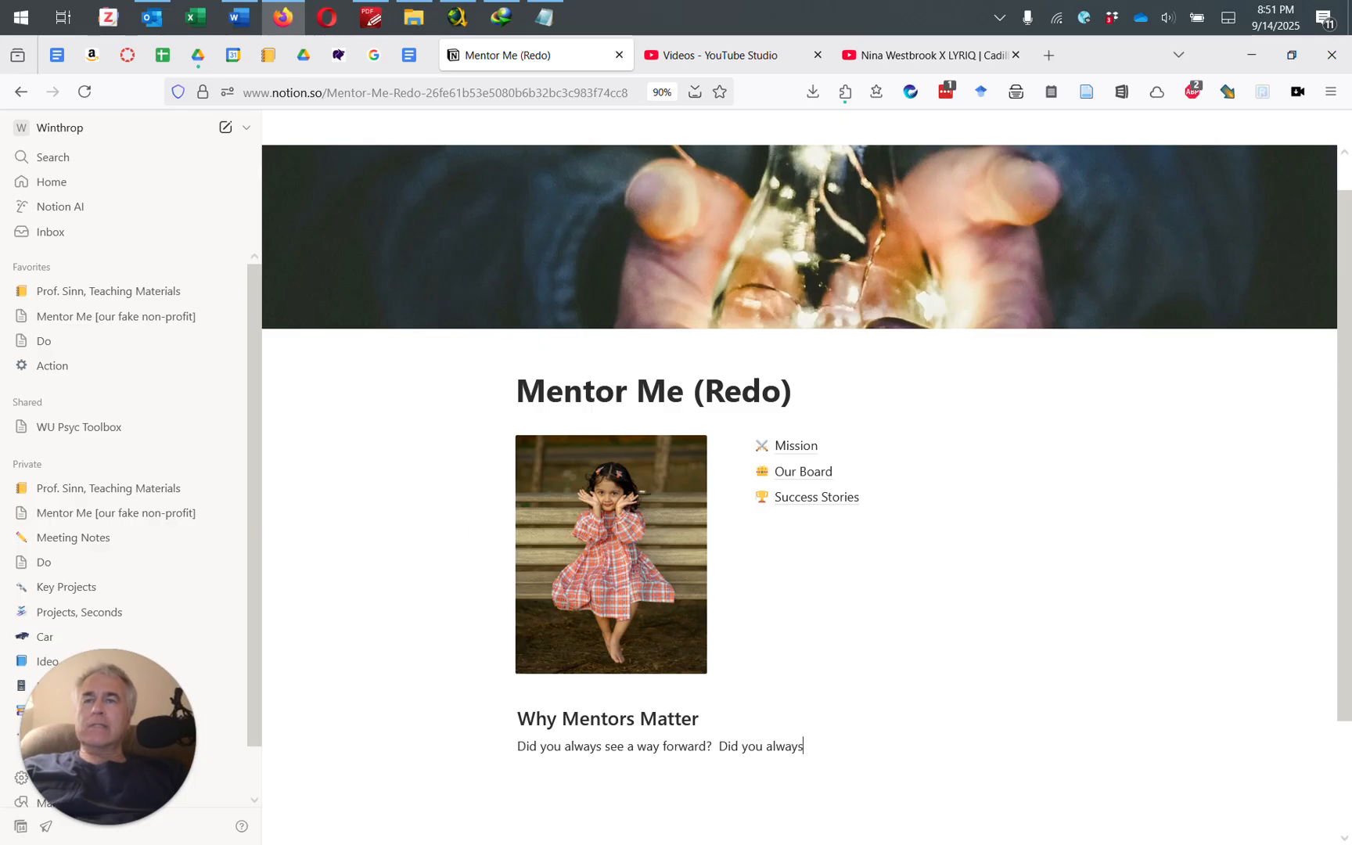
pyautogui.write(' feel you had somethon')
pyautogui.press('BackSpace')
pyautogui.press('BackSpace')
pyautogui.press('BackSpace')
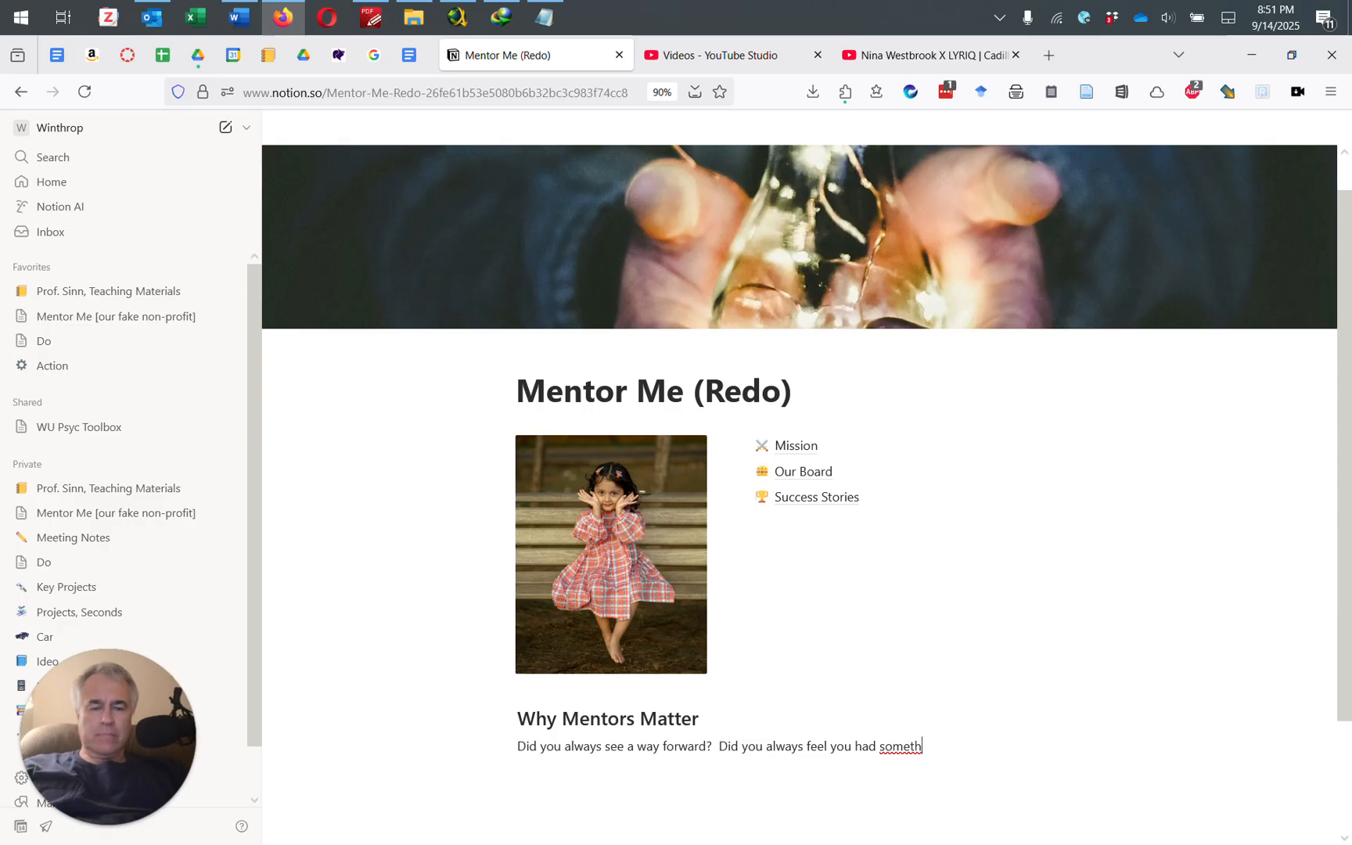
pyautogui.write('one to count on? .......')
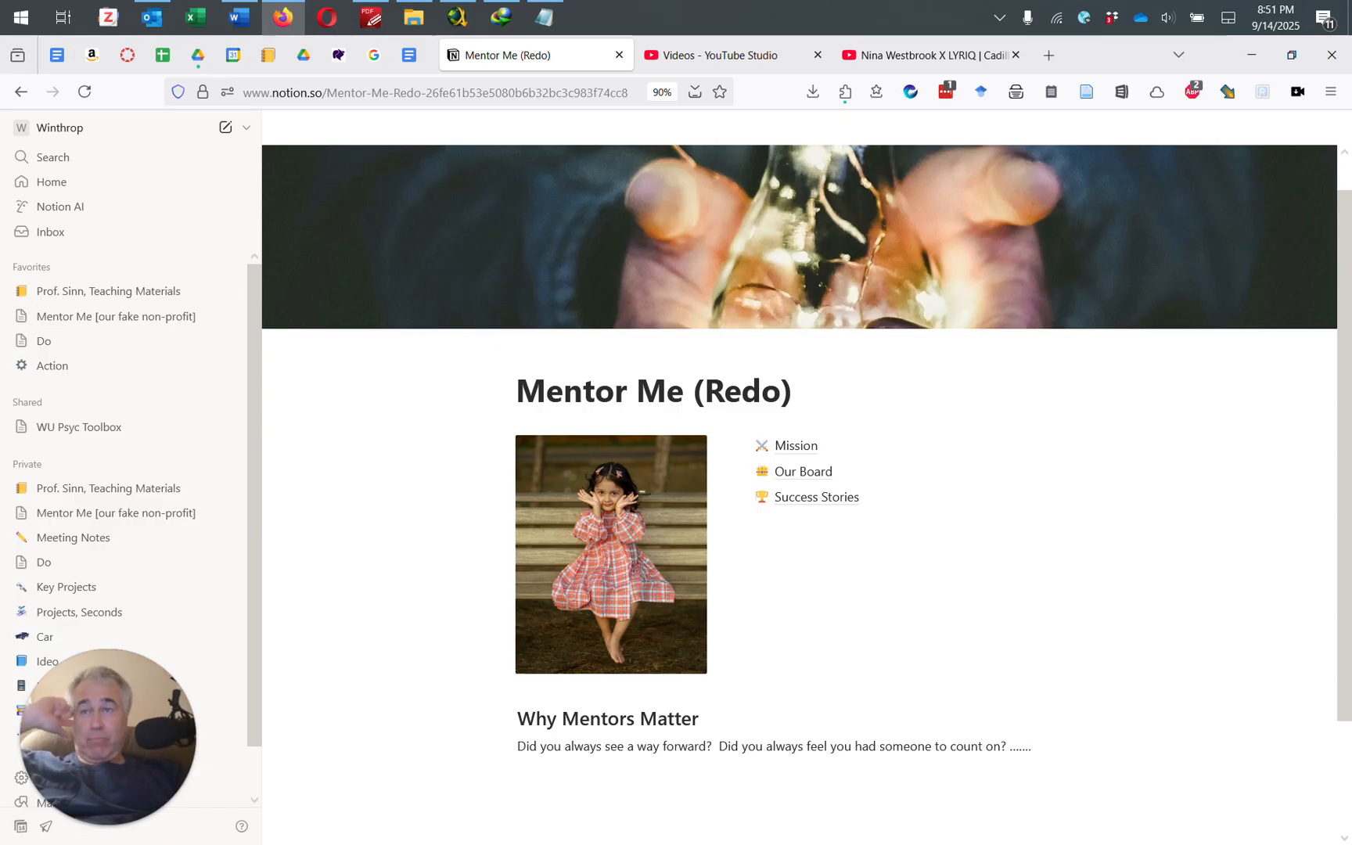
pyautogui.click(736, 778)
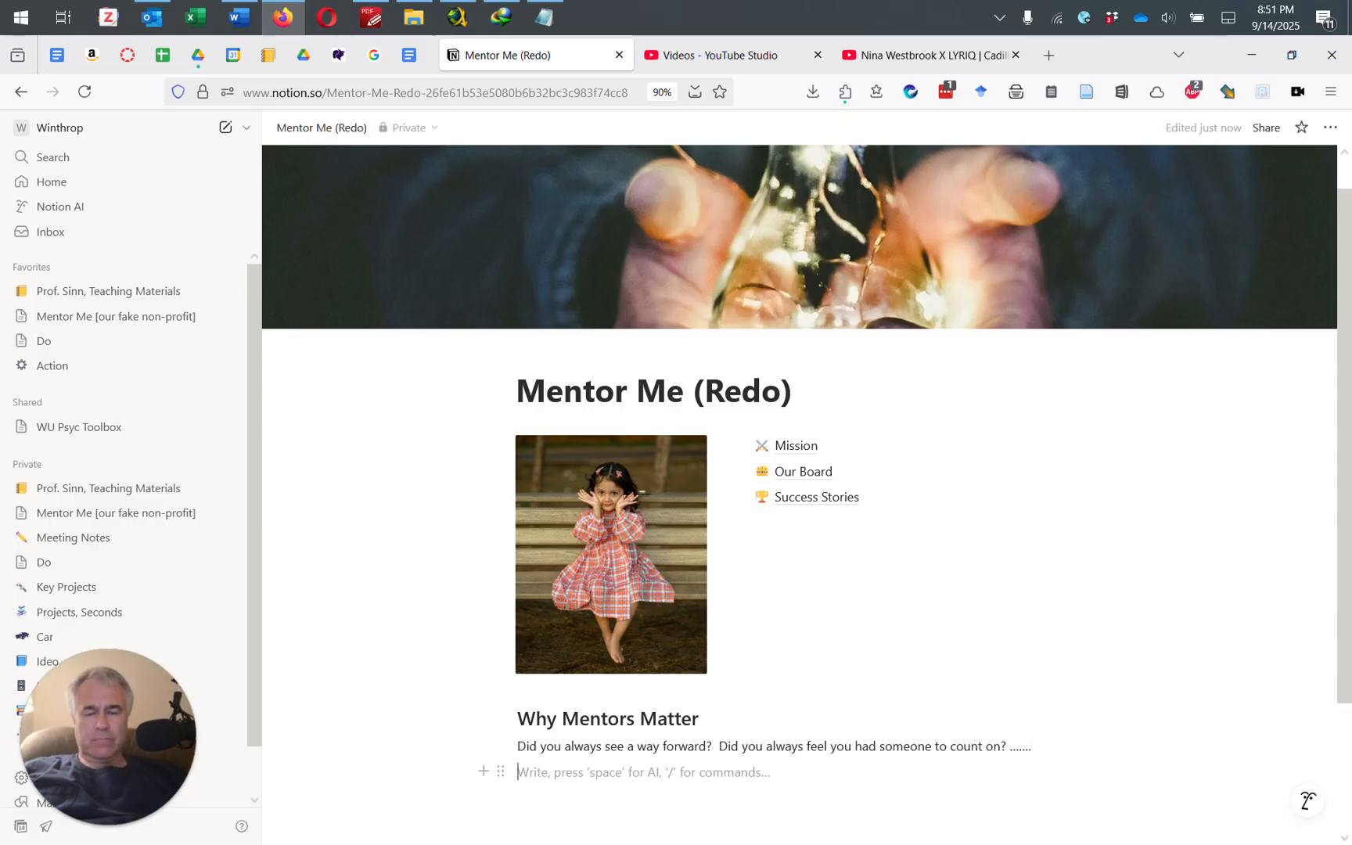
# Step: Insert a /video block, try its Upload and Embed link options, and cancel the file upload
pyautogui.write('/video')
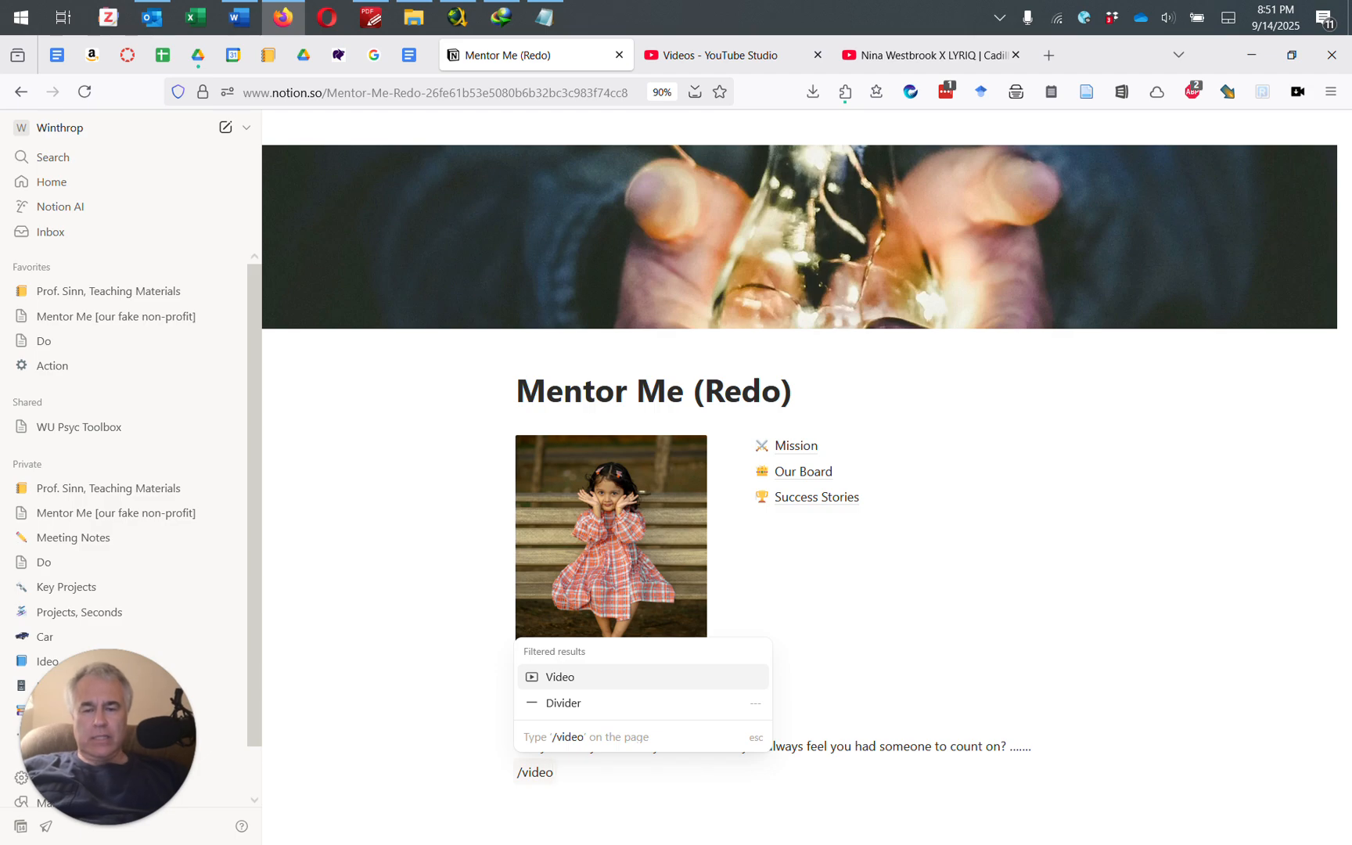
pyautogui.click(573, 679)
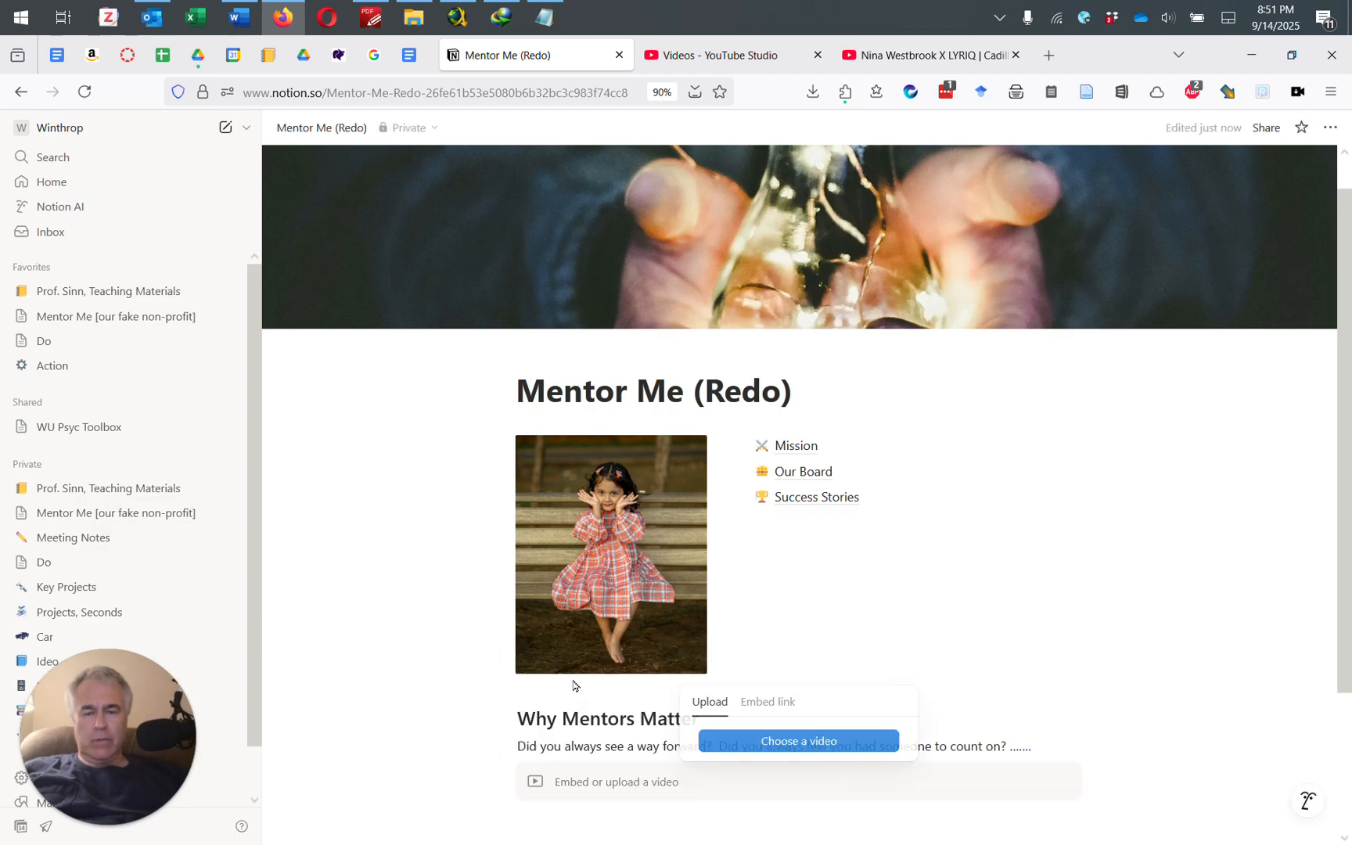
pyautogui.click(763, 745)
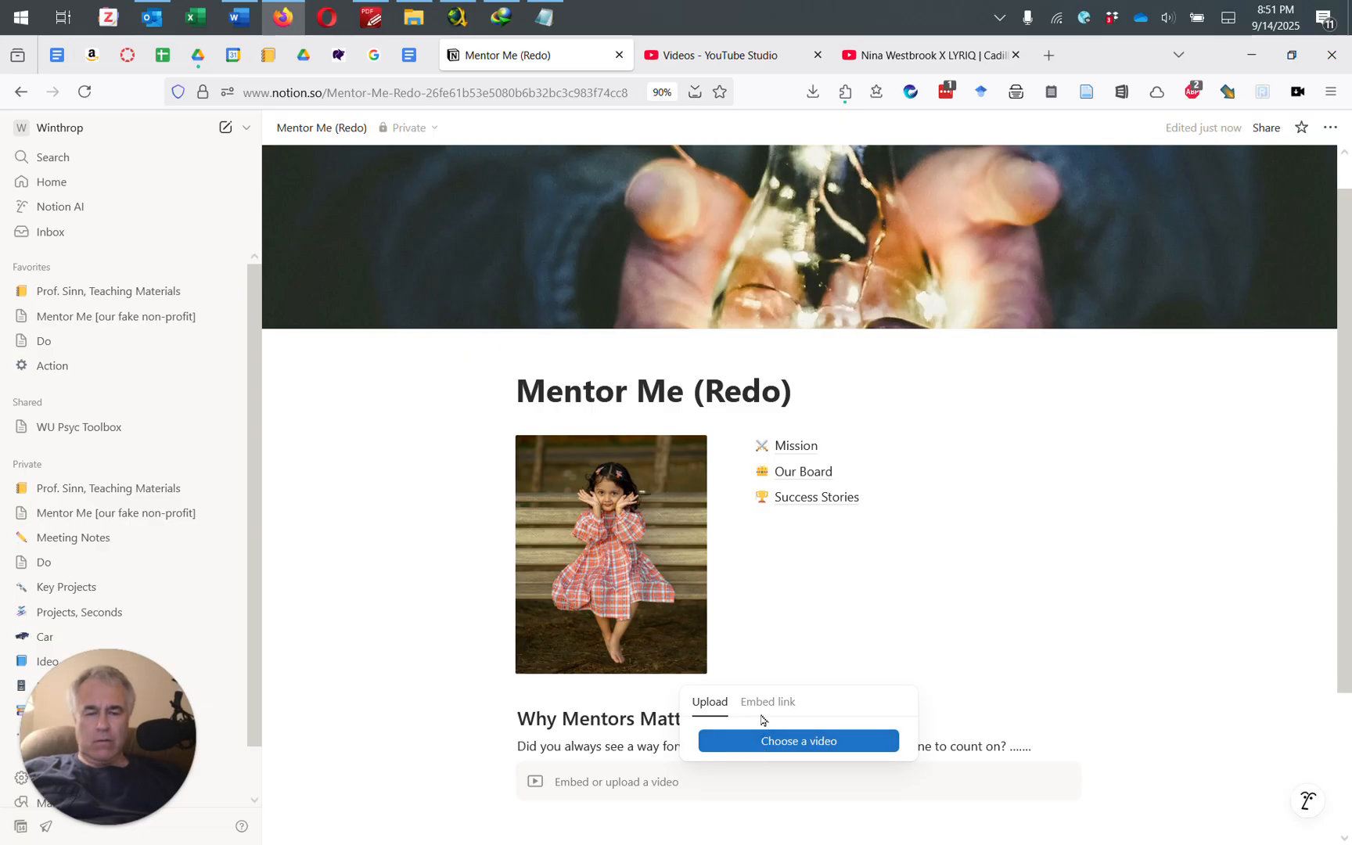
pyautogui.click(762, 706)
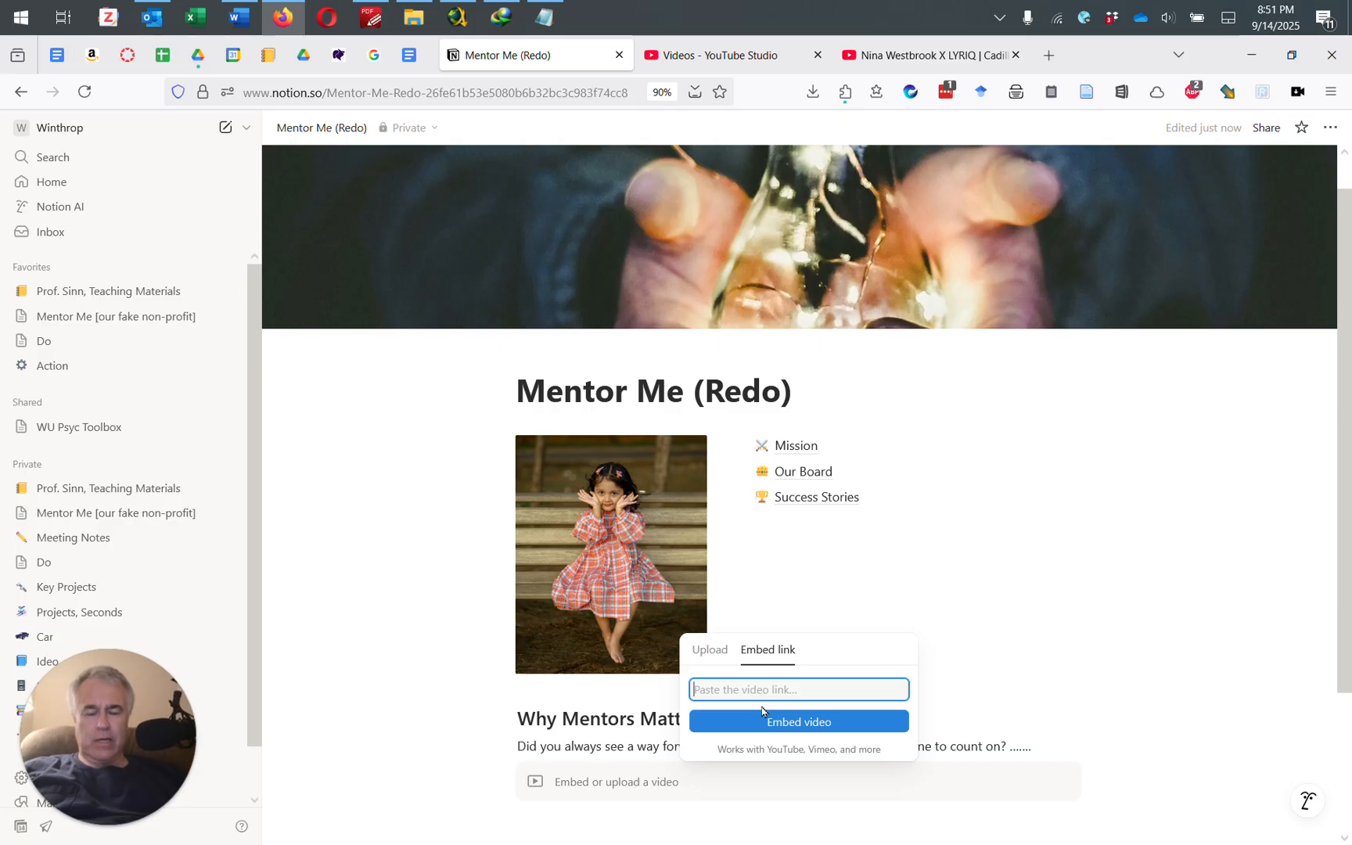
pyautogui.click(724, 651)
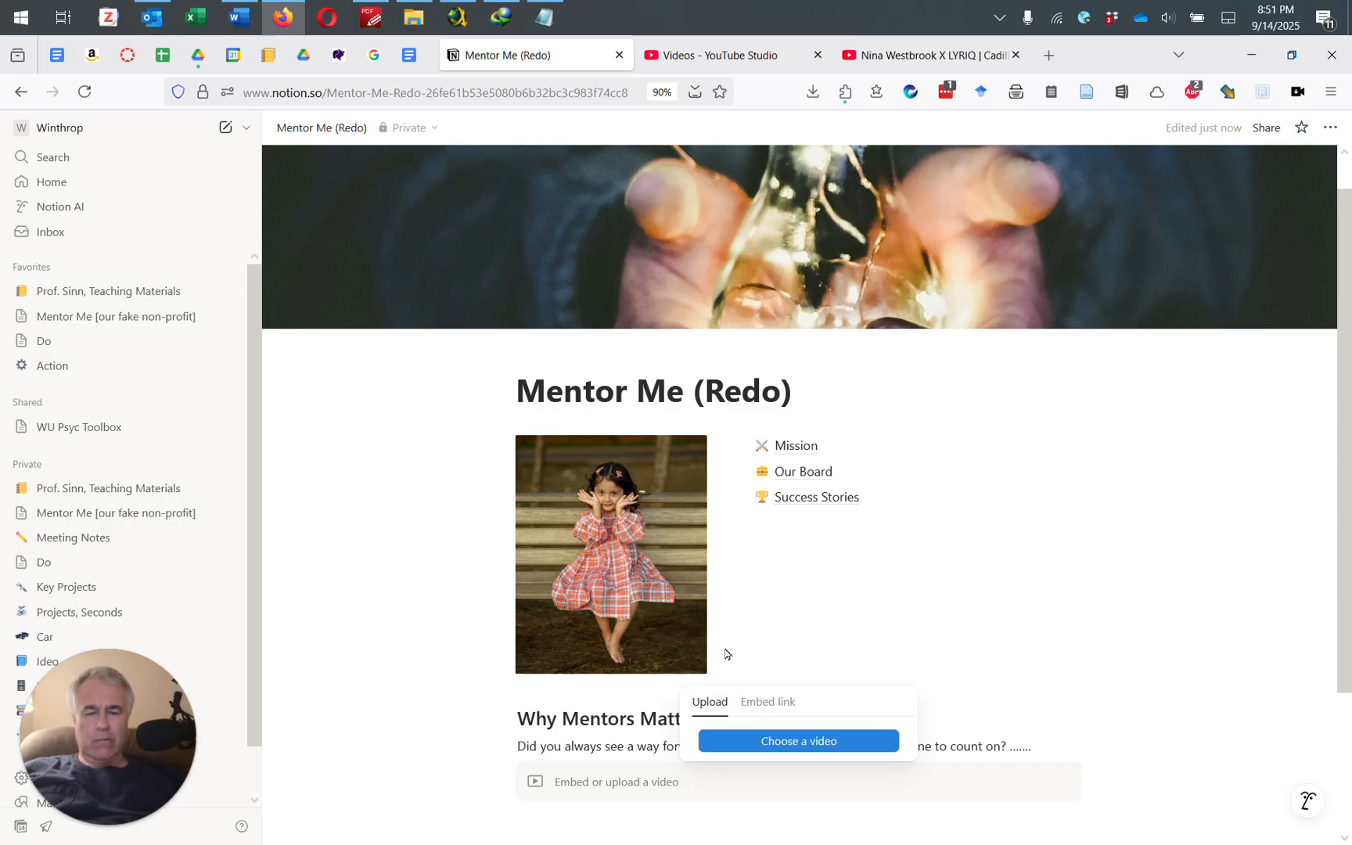
pyautogui.click(795, 740)
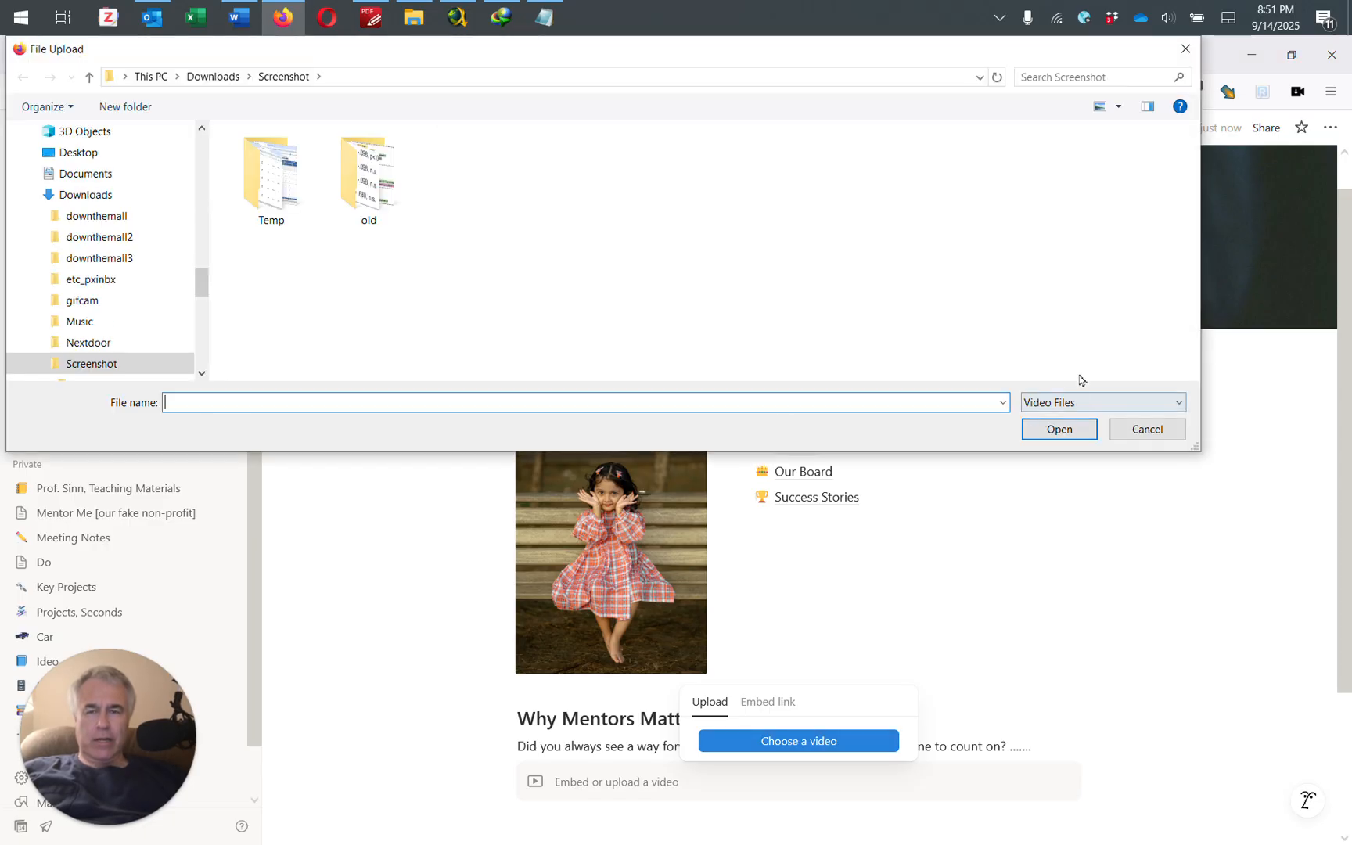
pyautogui.click(1145, 430)
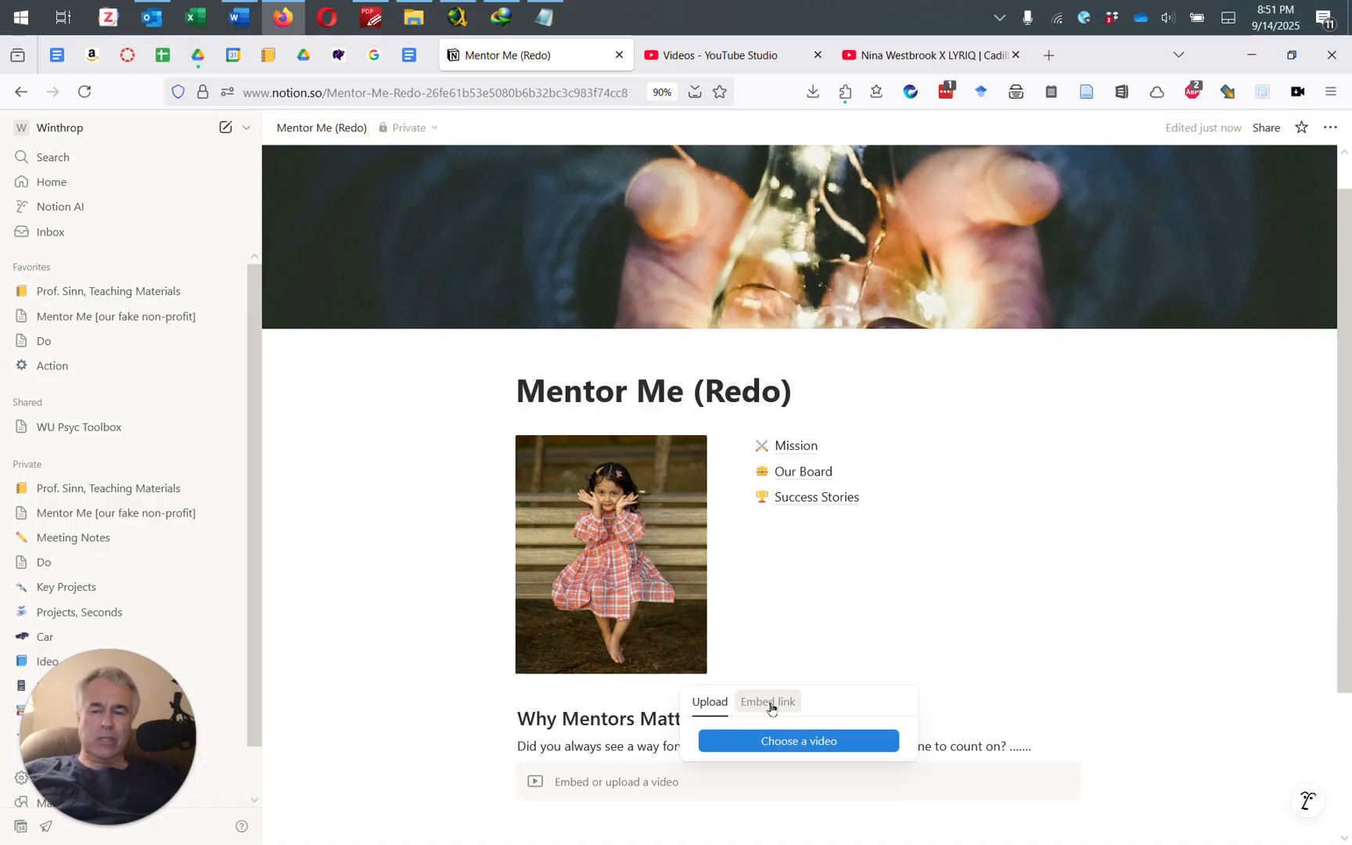
pyautogui.click(789, 798)
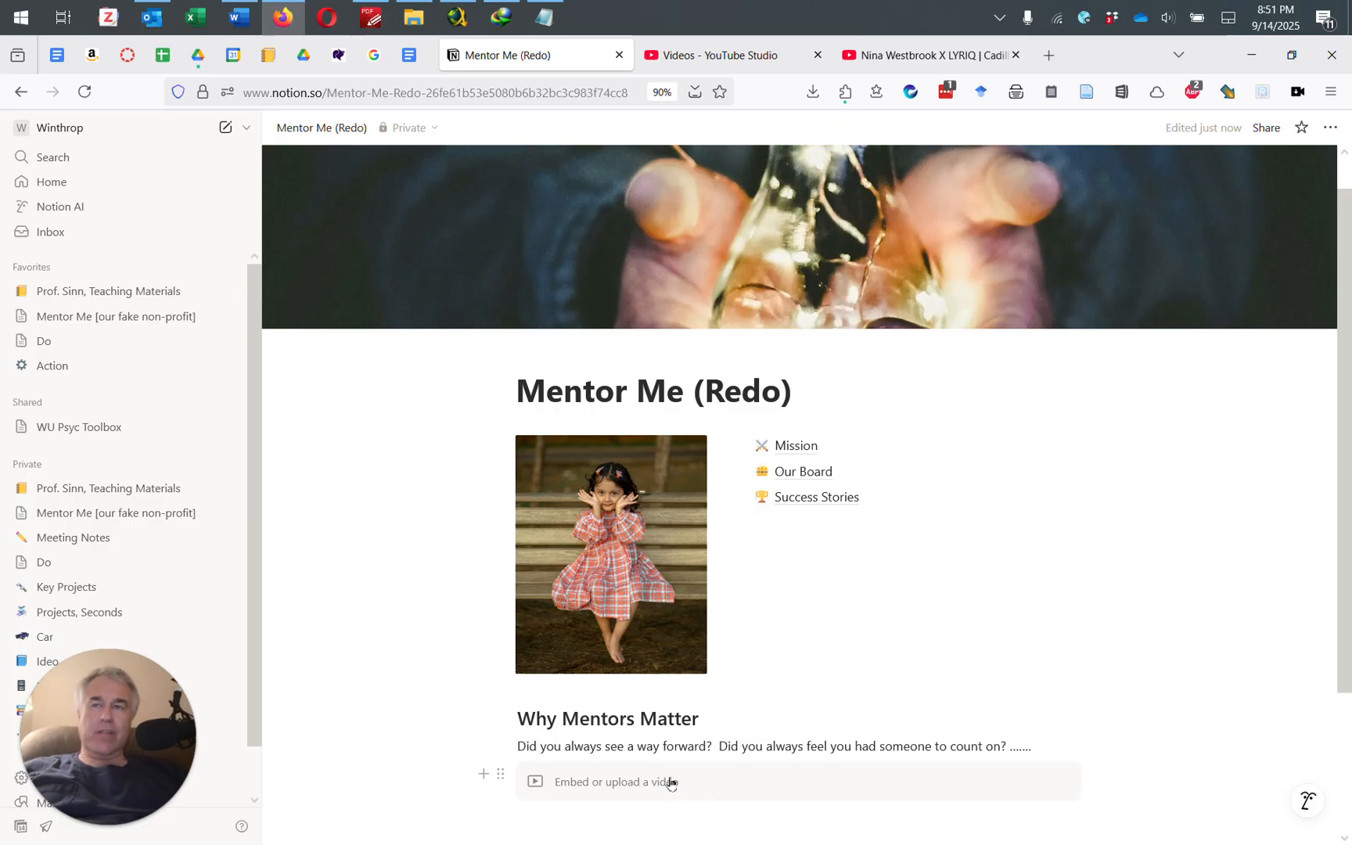
pyautogui.scroll(-3, 671, 783)
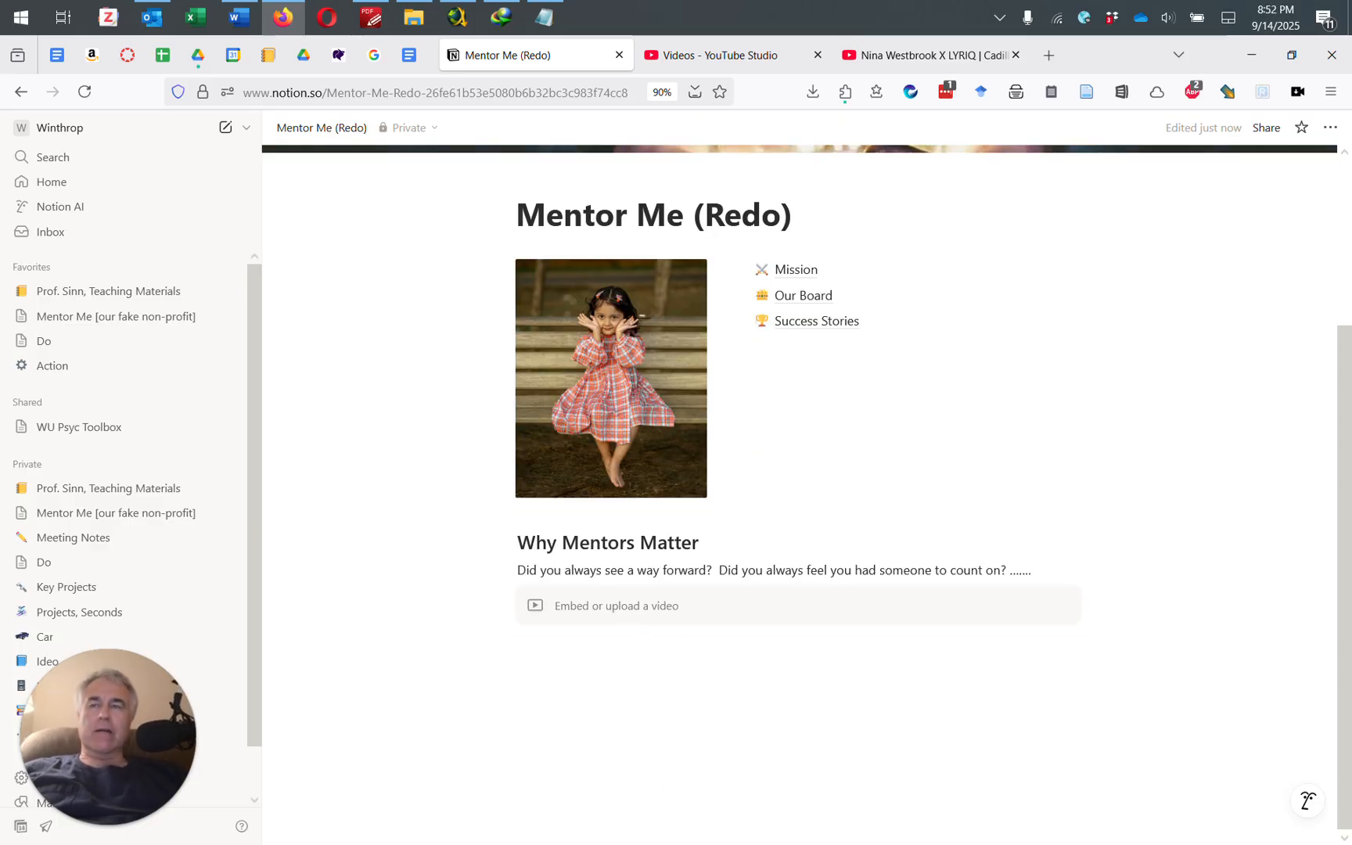
# Step: Add 'New Mentor Resources' below the video block as a Heading 2
pyautogui.click(607, 673)
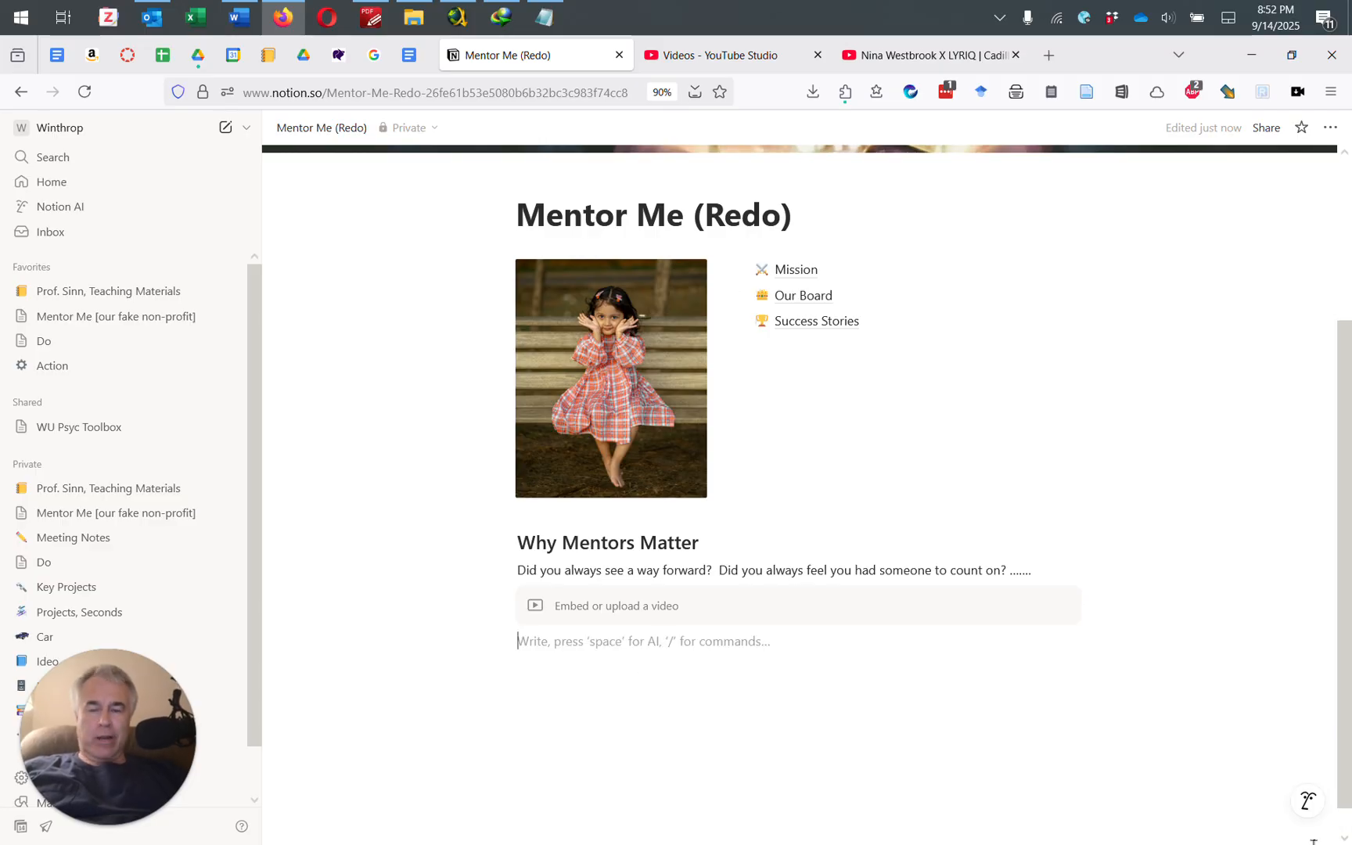
pyautogui.write('New Mentor')
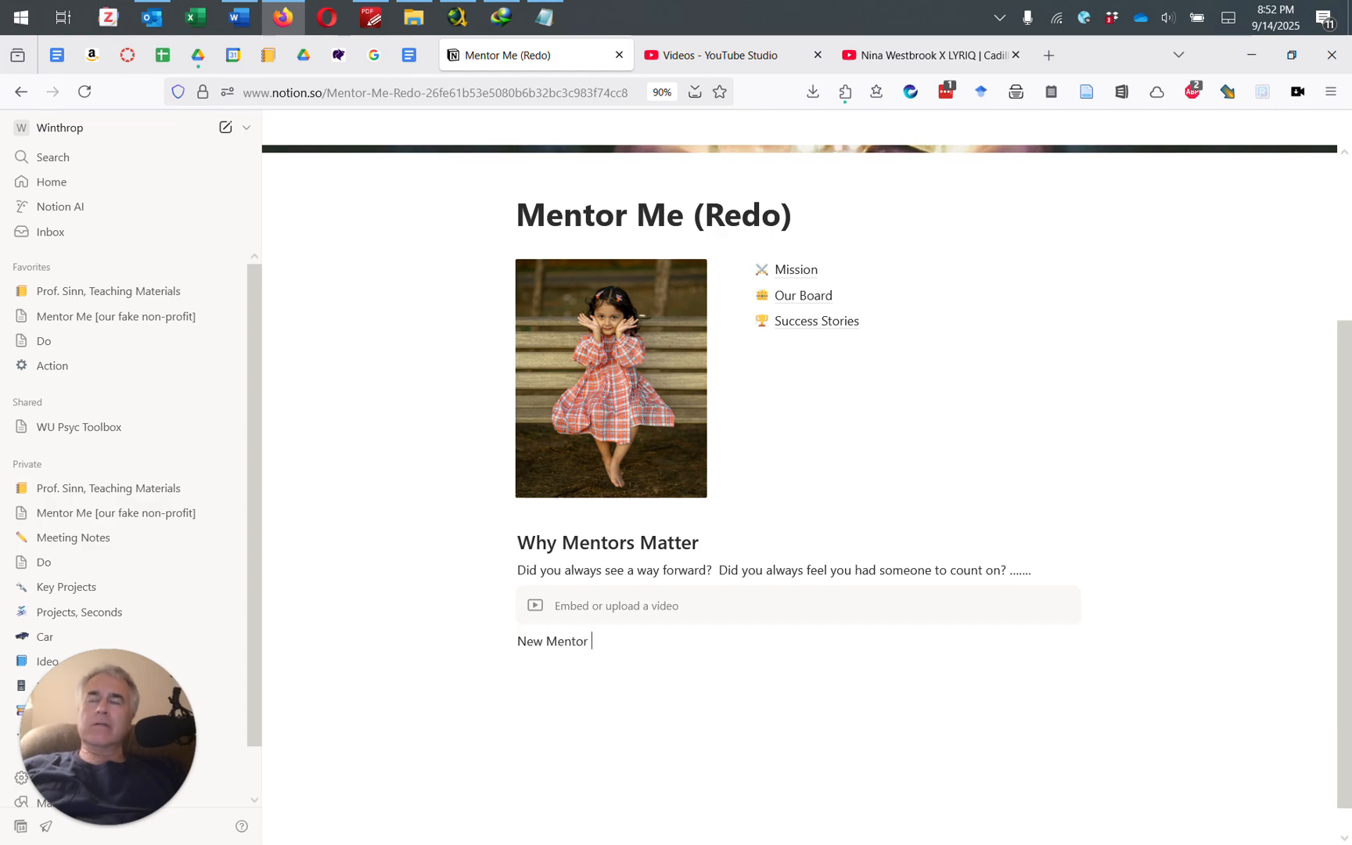
pyautogui.write(' Resourc')
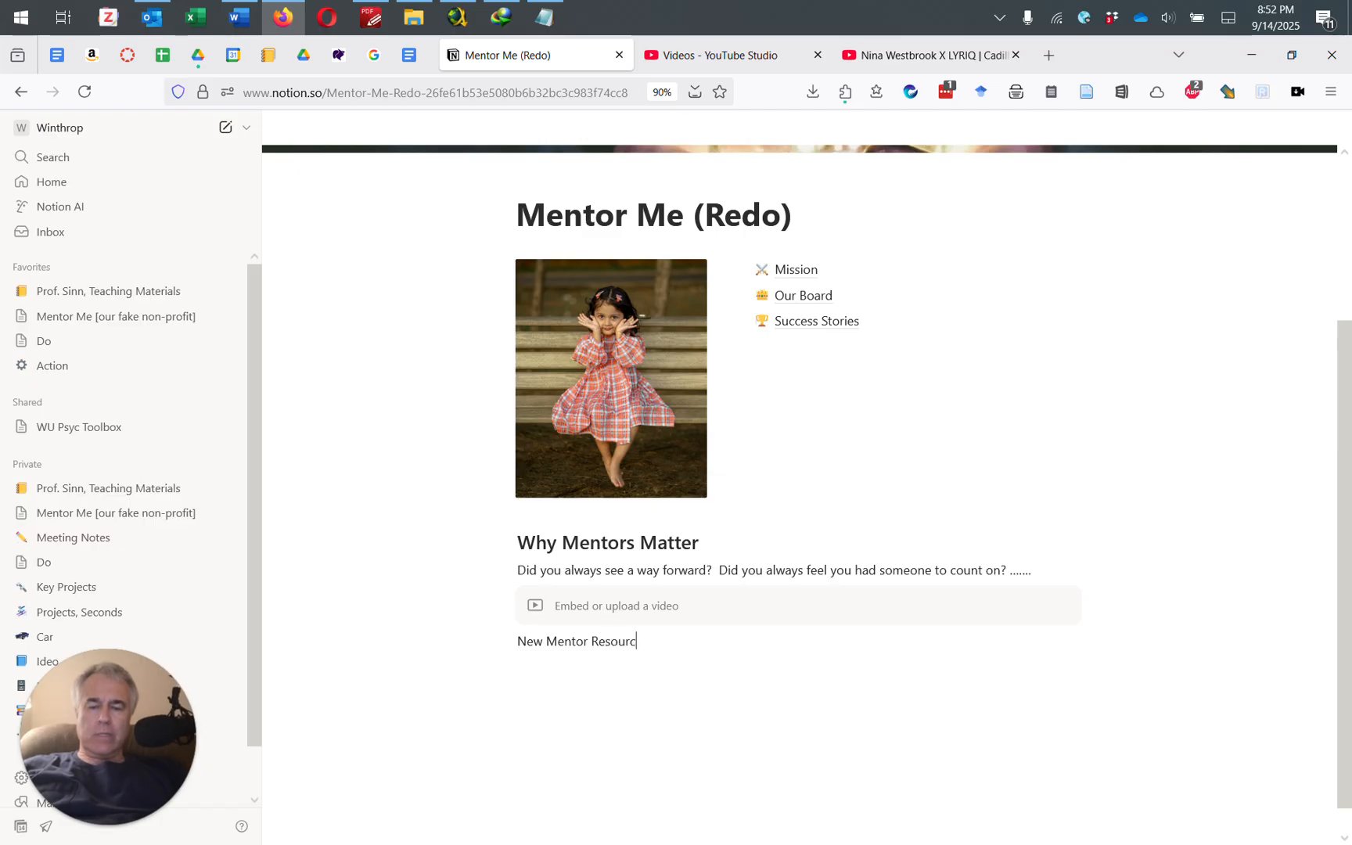
pyautogui.write('es')
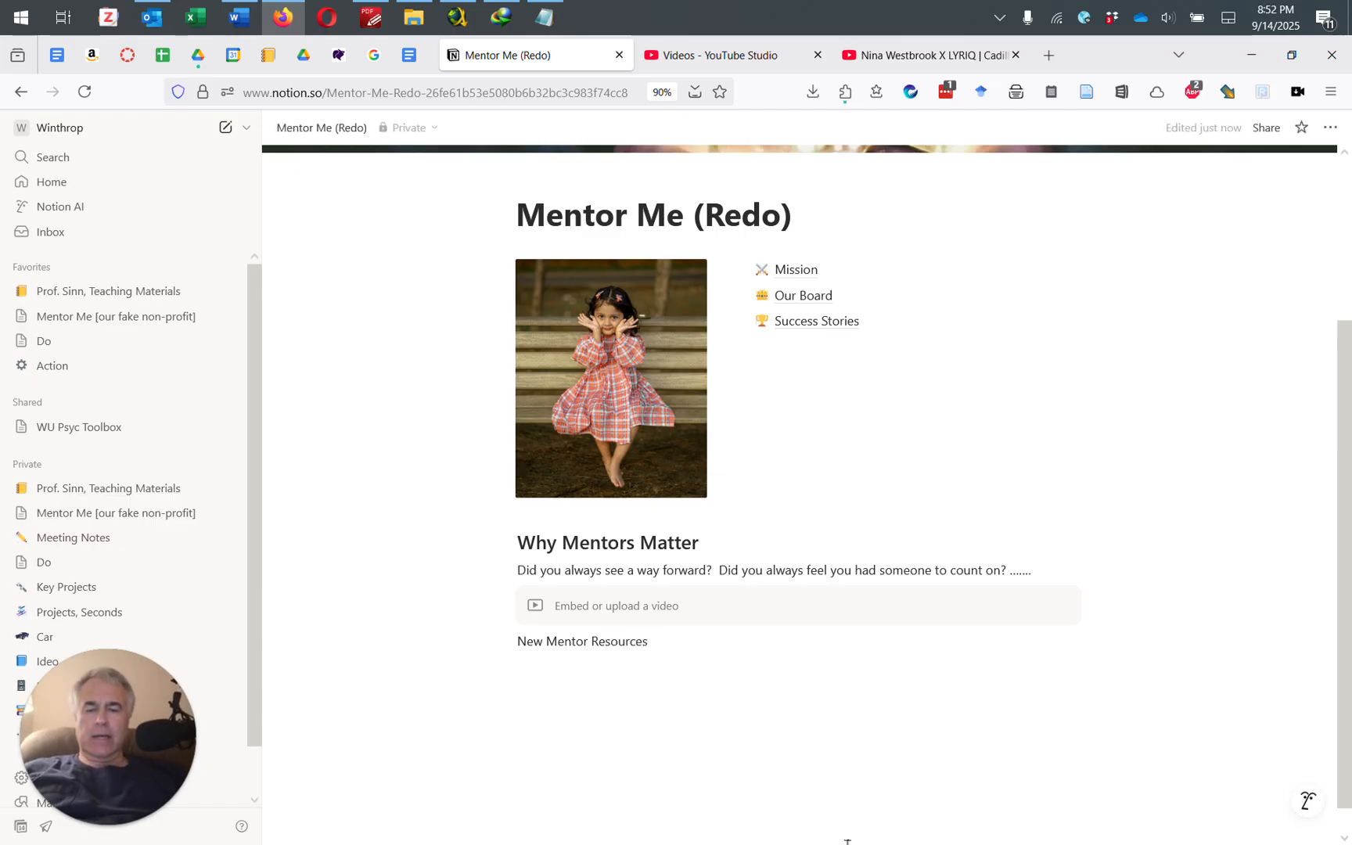
pyautogui.click(500, 641)
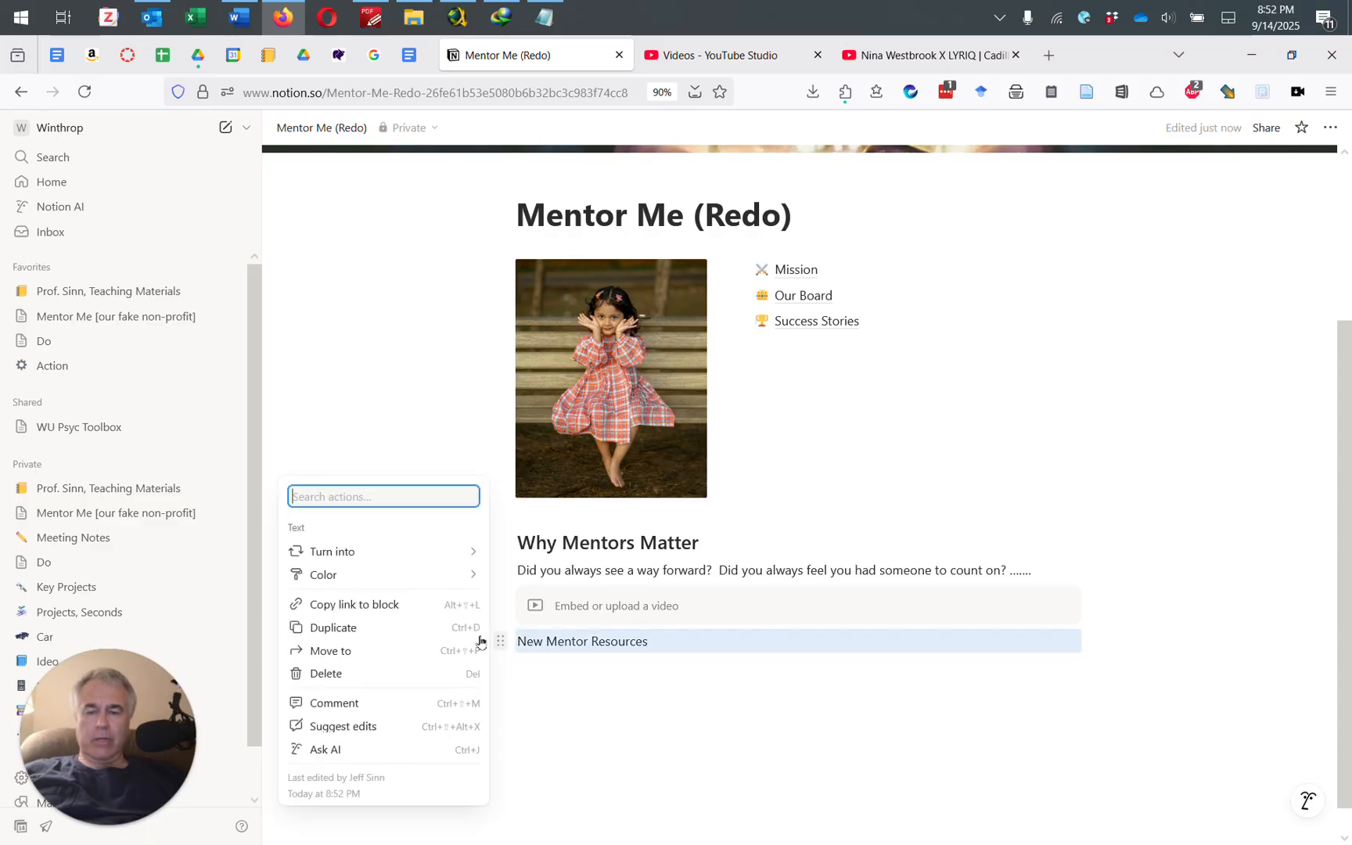
pyautogui.moveTo(349, 554)
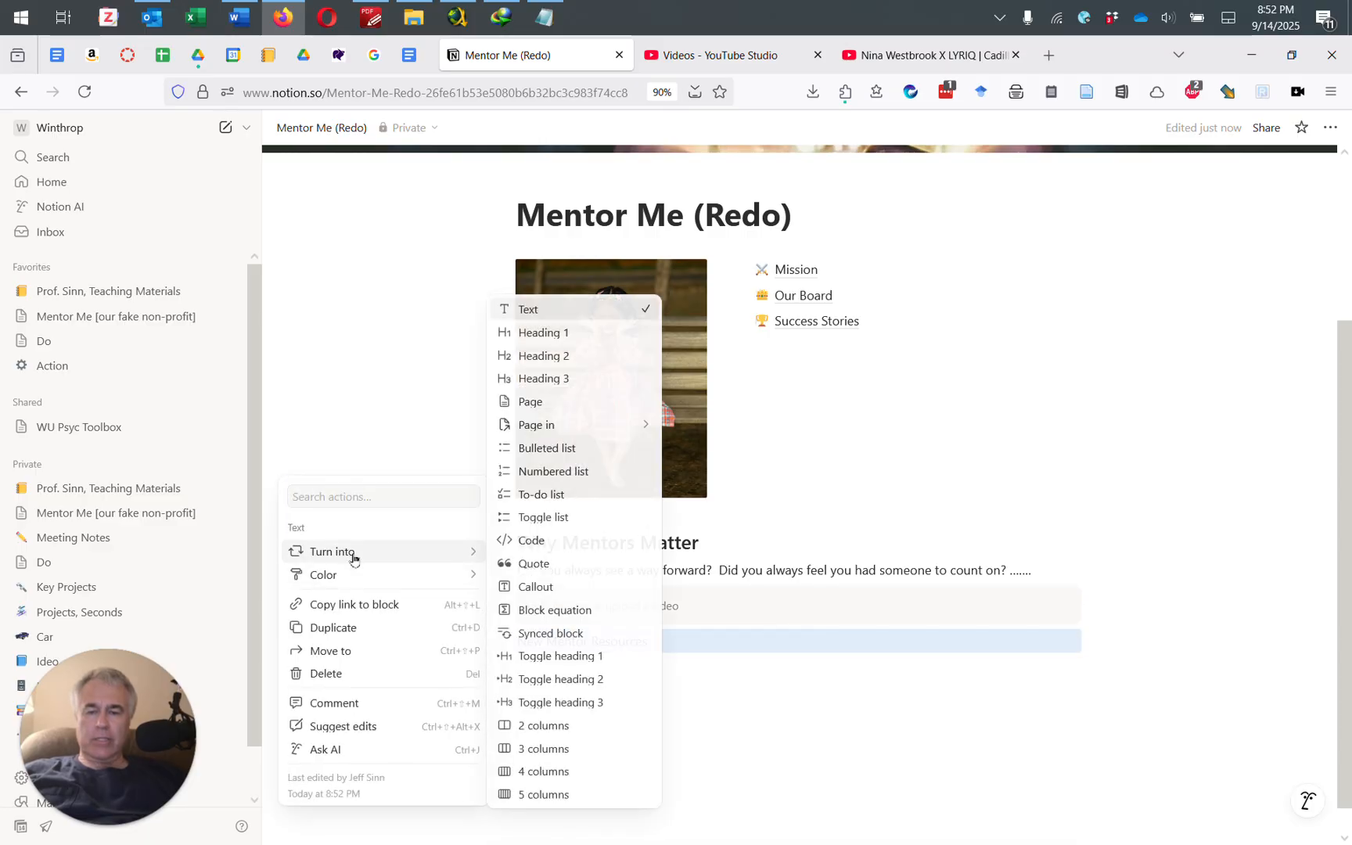
pyautogui.click(570, 362)
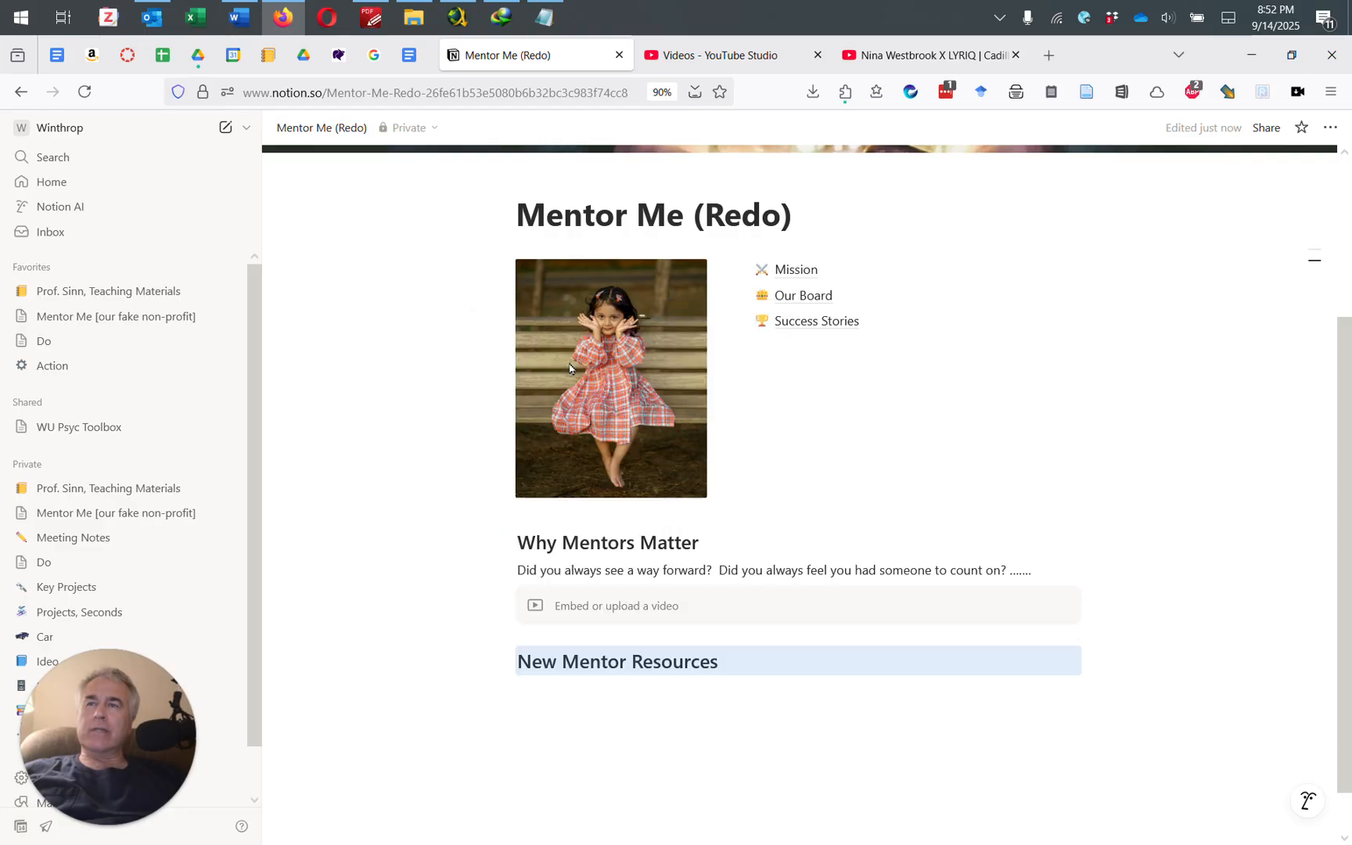
# Step: Type 'Checklist for first meeting' under the heading, fixing the capitalisation and trailing typo
pyautogui.click(688, 685)
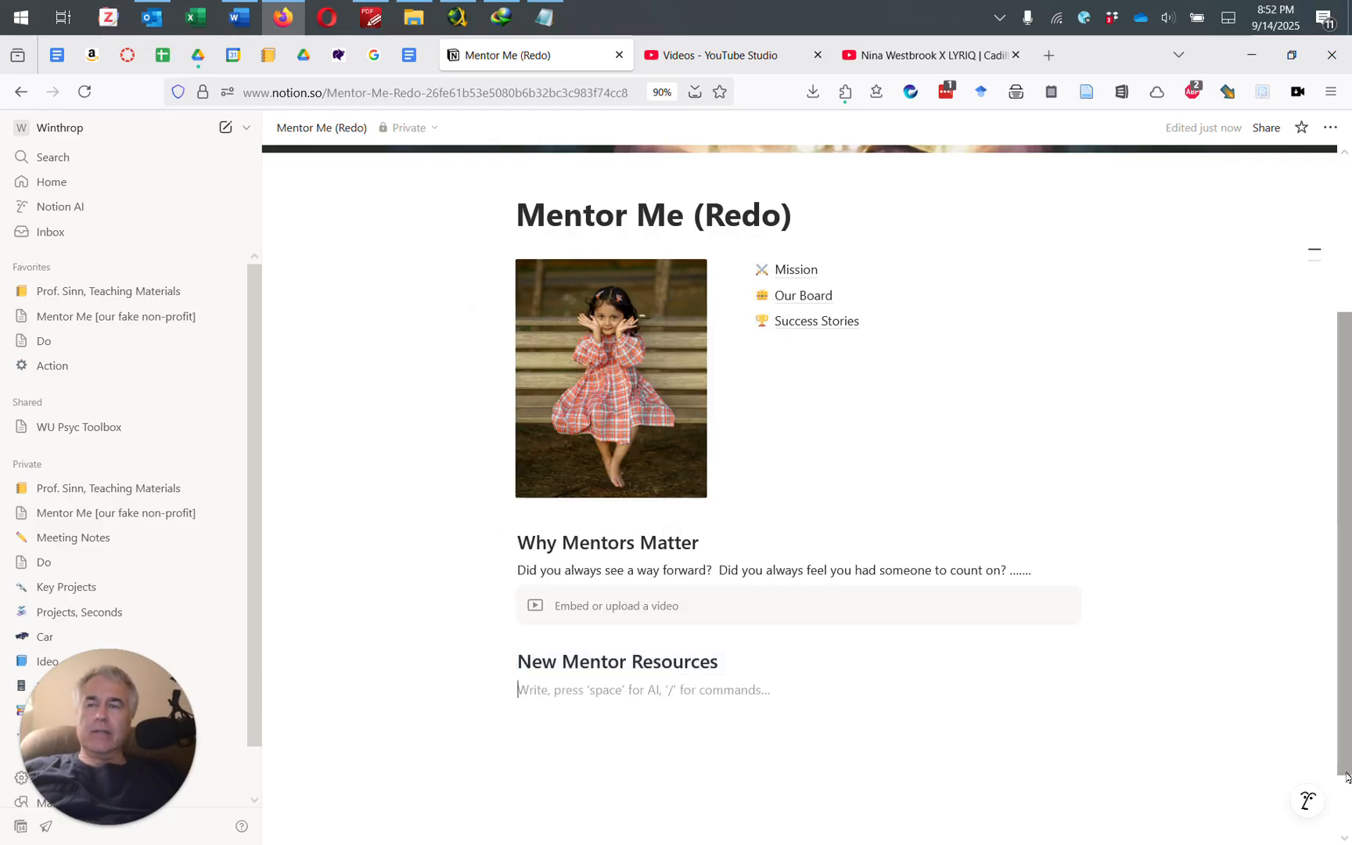
pyautogui.write('CHe')
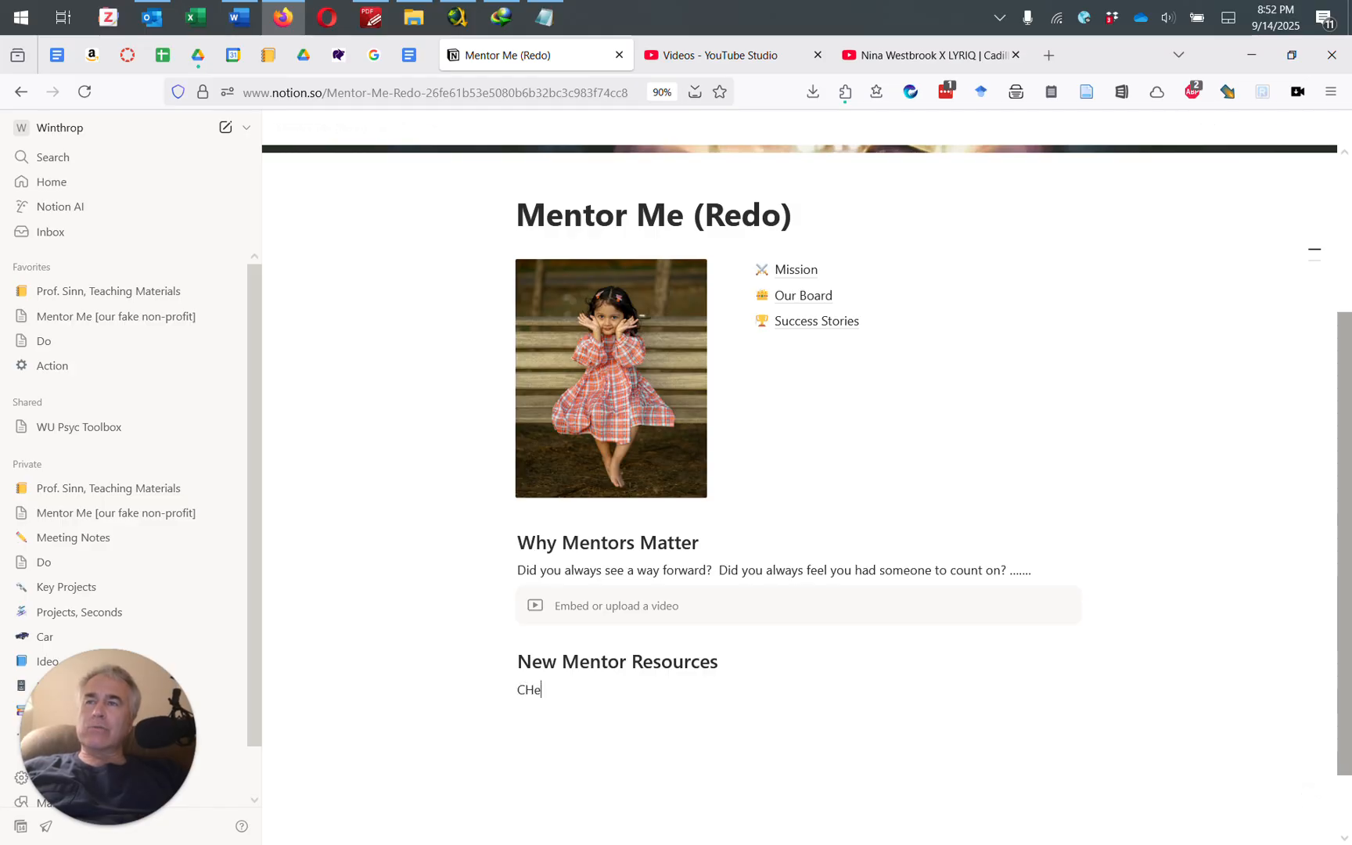
pyautogui.write('cklist for fi')
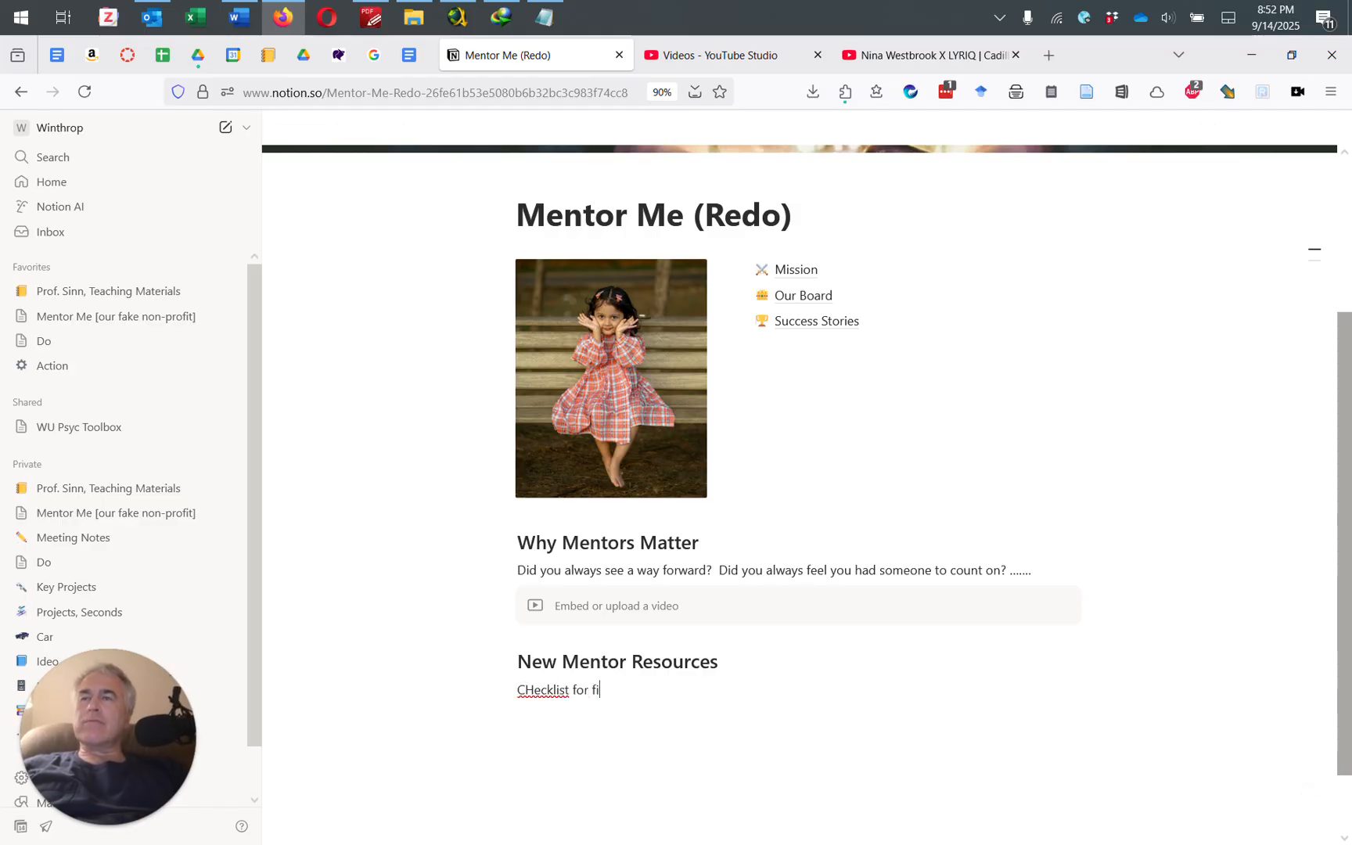
pyautogui.write('rst meeting (')
pyautogui.press('BackSpace')
pyautogui.press('BackSpace')
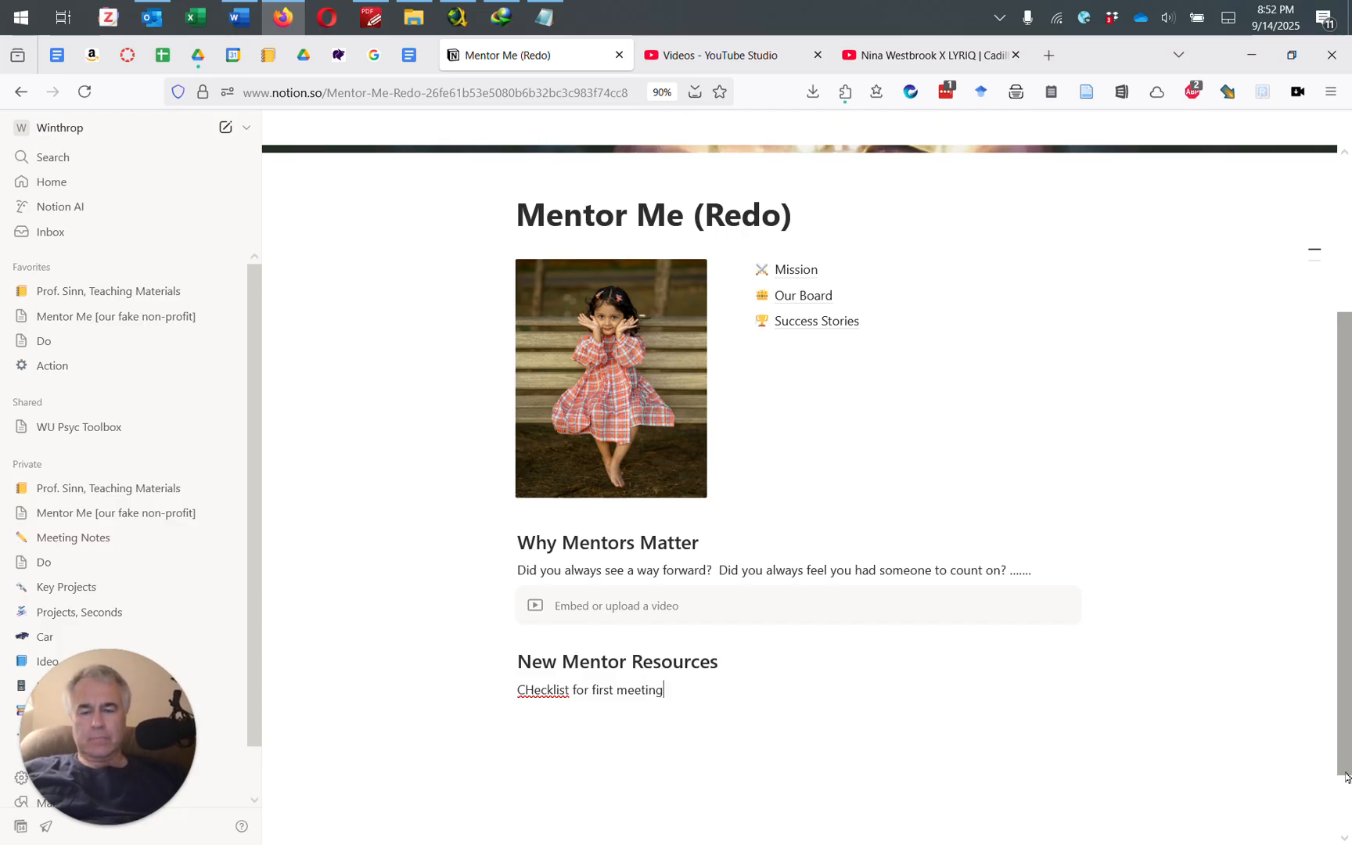
pyautogui.click(535, 689)
pyautogui.press('BackSpace')
pyautogui.write('h')
pyautogui.click(860, 717)
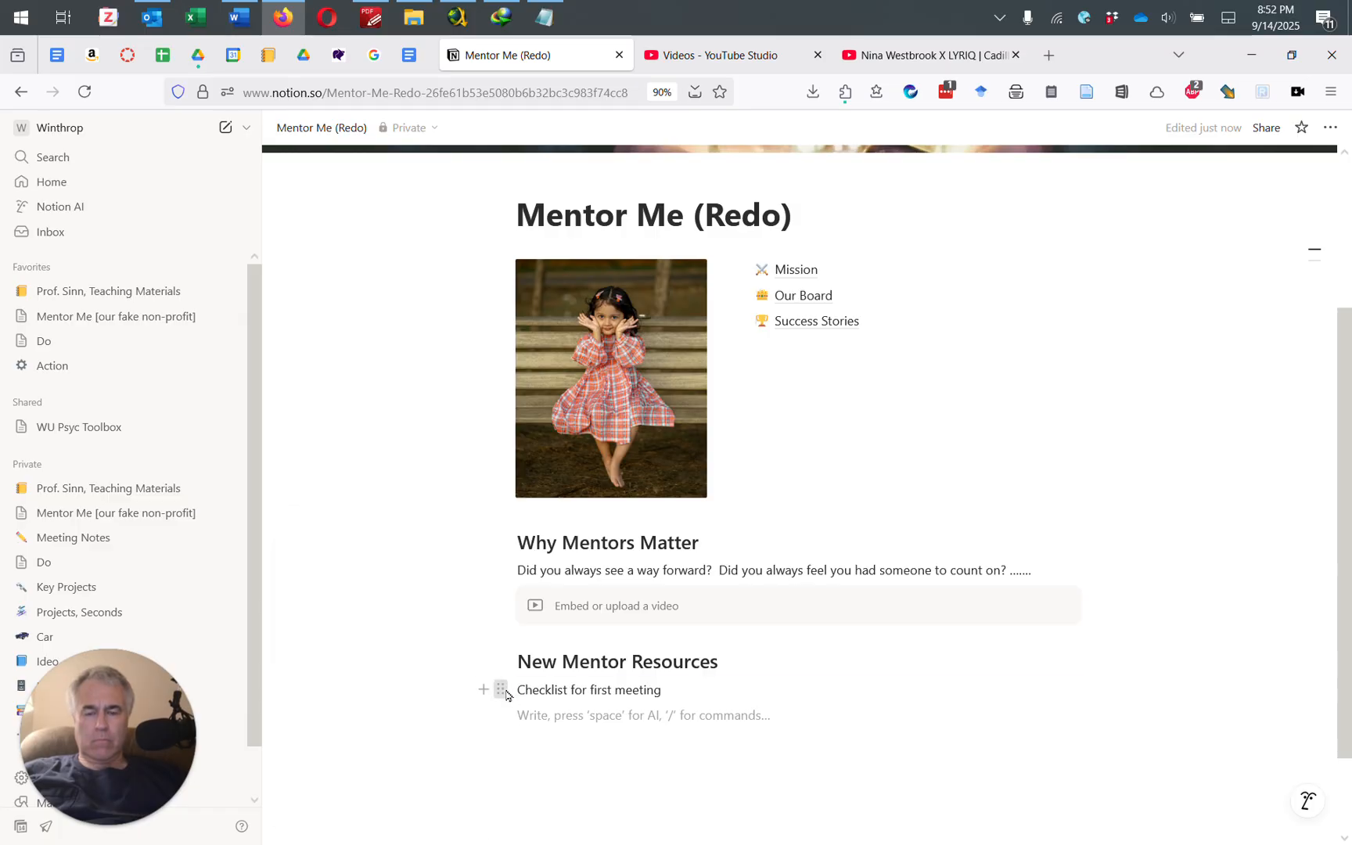
# Step: Turn the 'Checklist for first meeting' line into a toggle list
pyautogui.click(504, 692)
pyautogui.moveTo(356, 582)
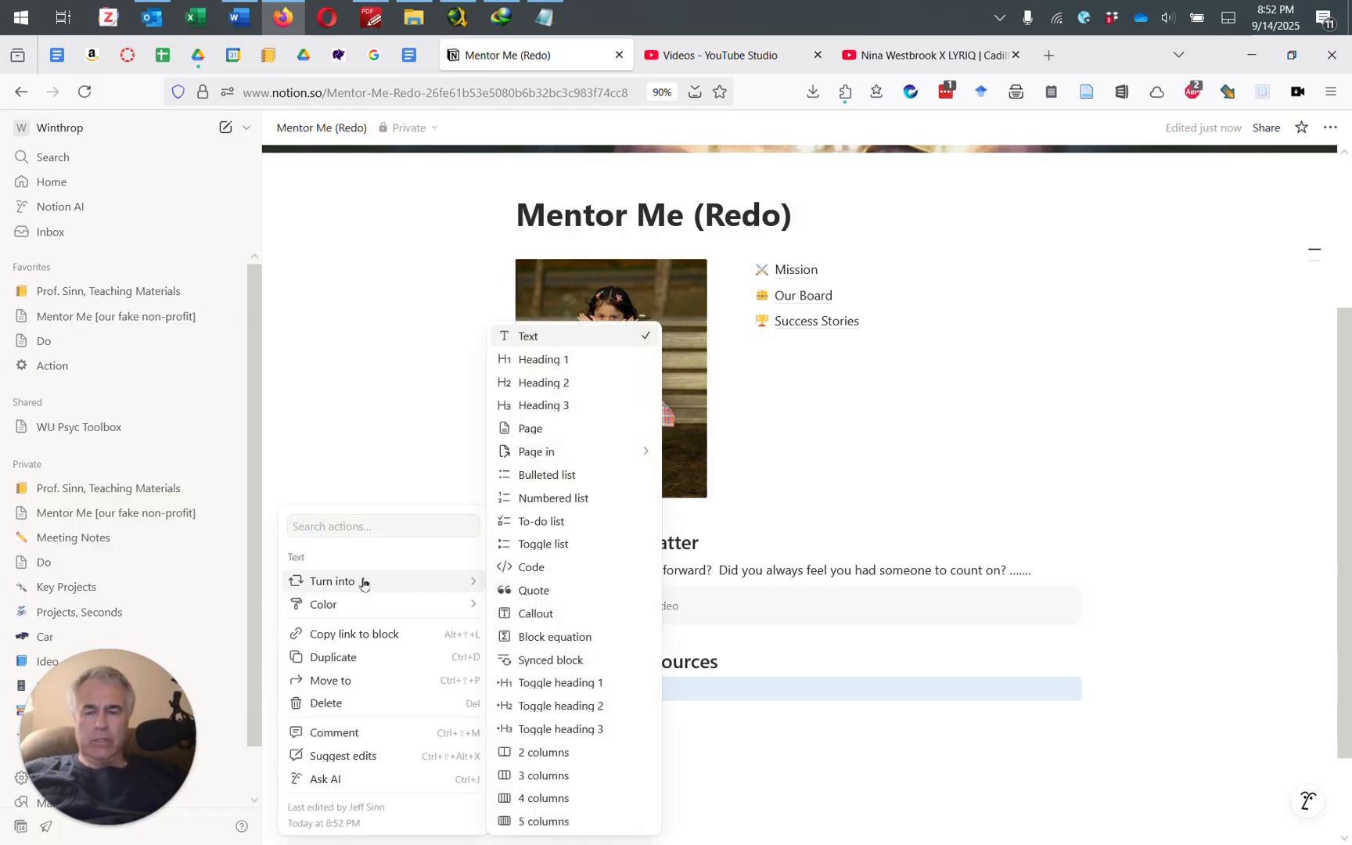
pyautogui.click(540, 544)
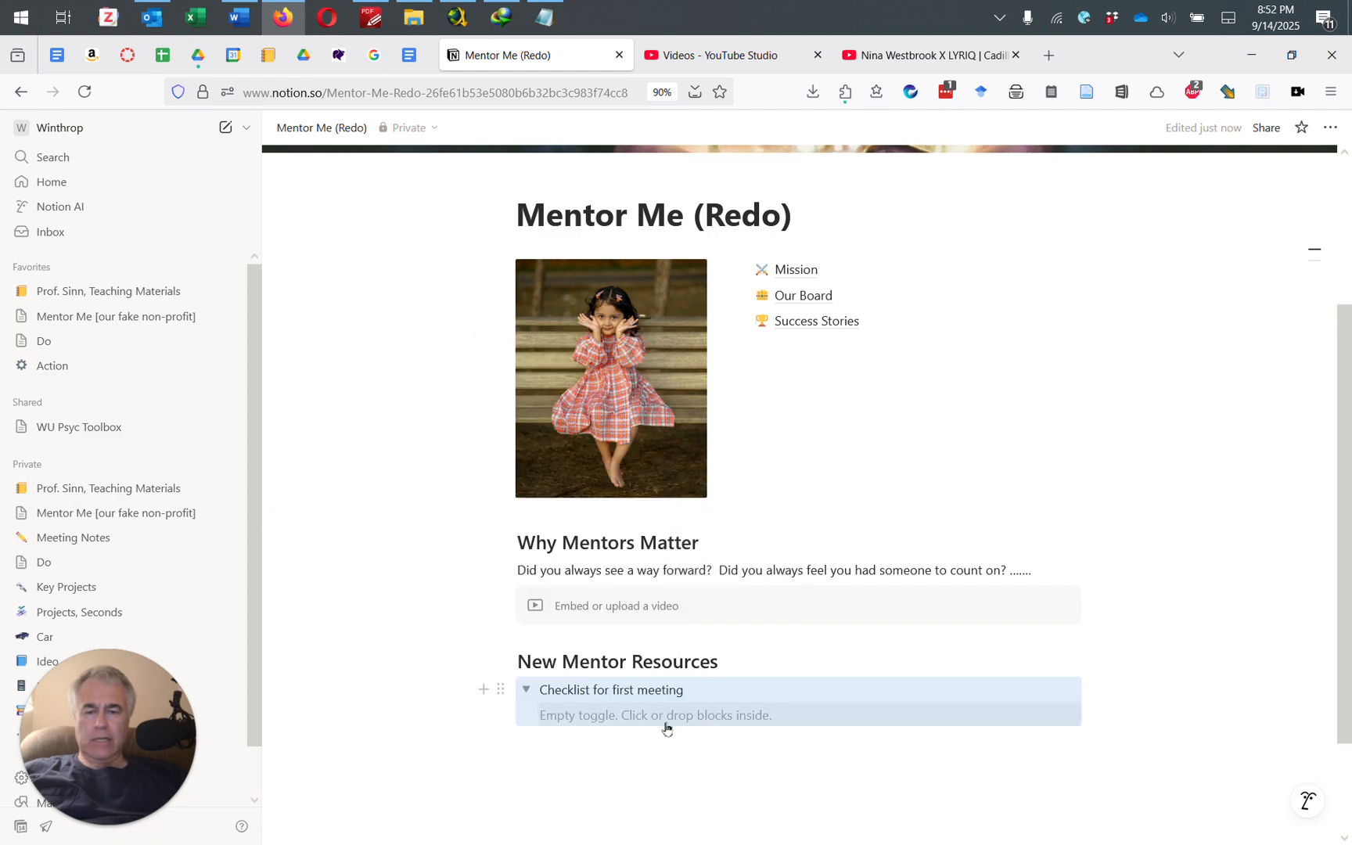
# Step: Fill the toggle with Directions, Snappy fit (outfit), Mentor contract and '....', then collapse and expand it
pyautogui.click(604, 721)
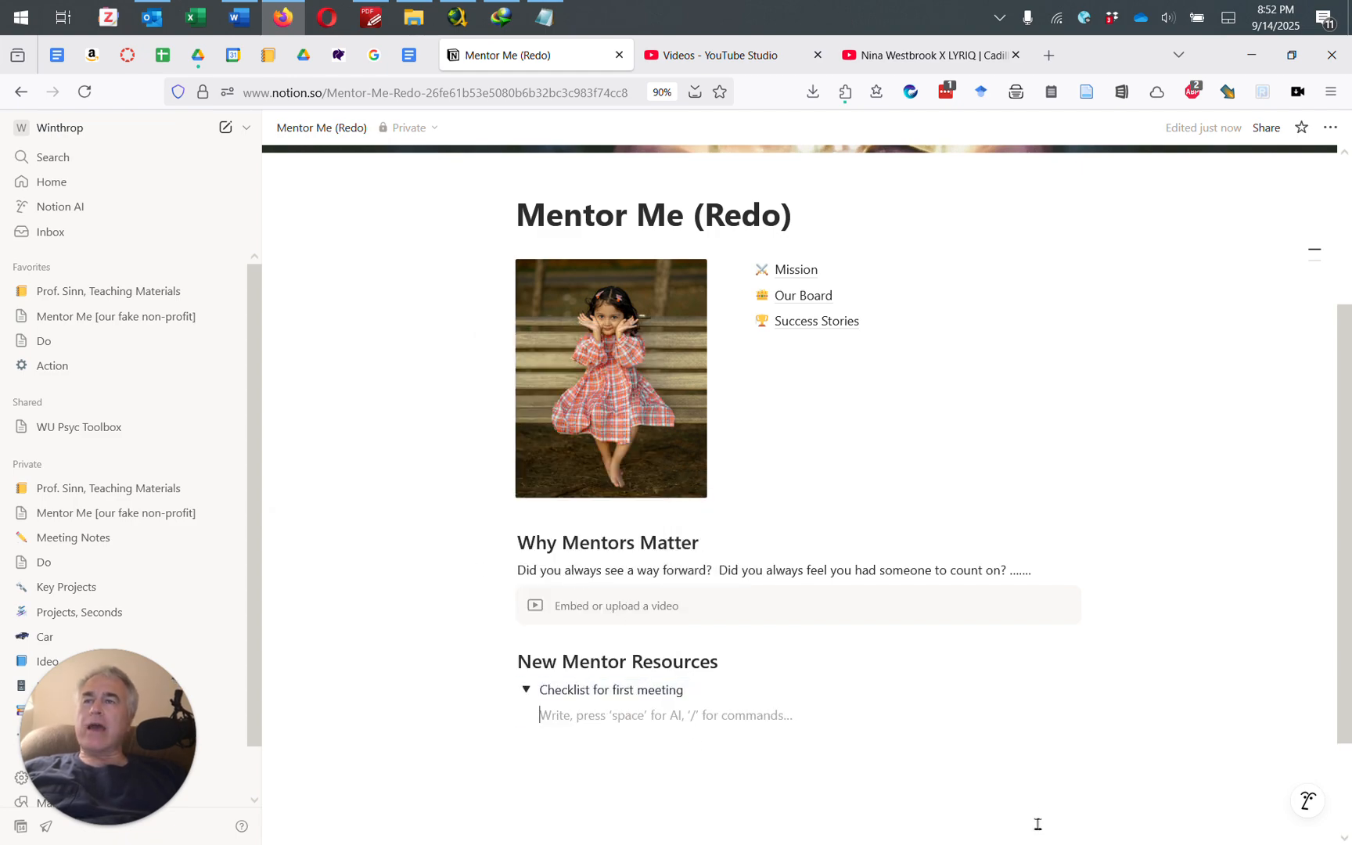
pyautogui.write('Directions')
pyautogui.press('Return')
pyautogui.write('Snappy fit (outfit)')
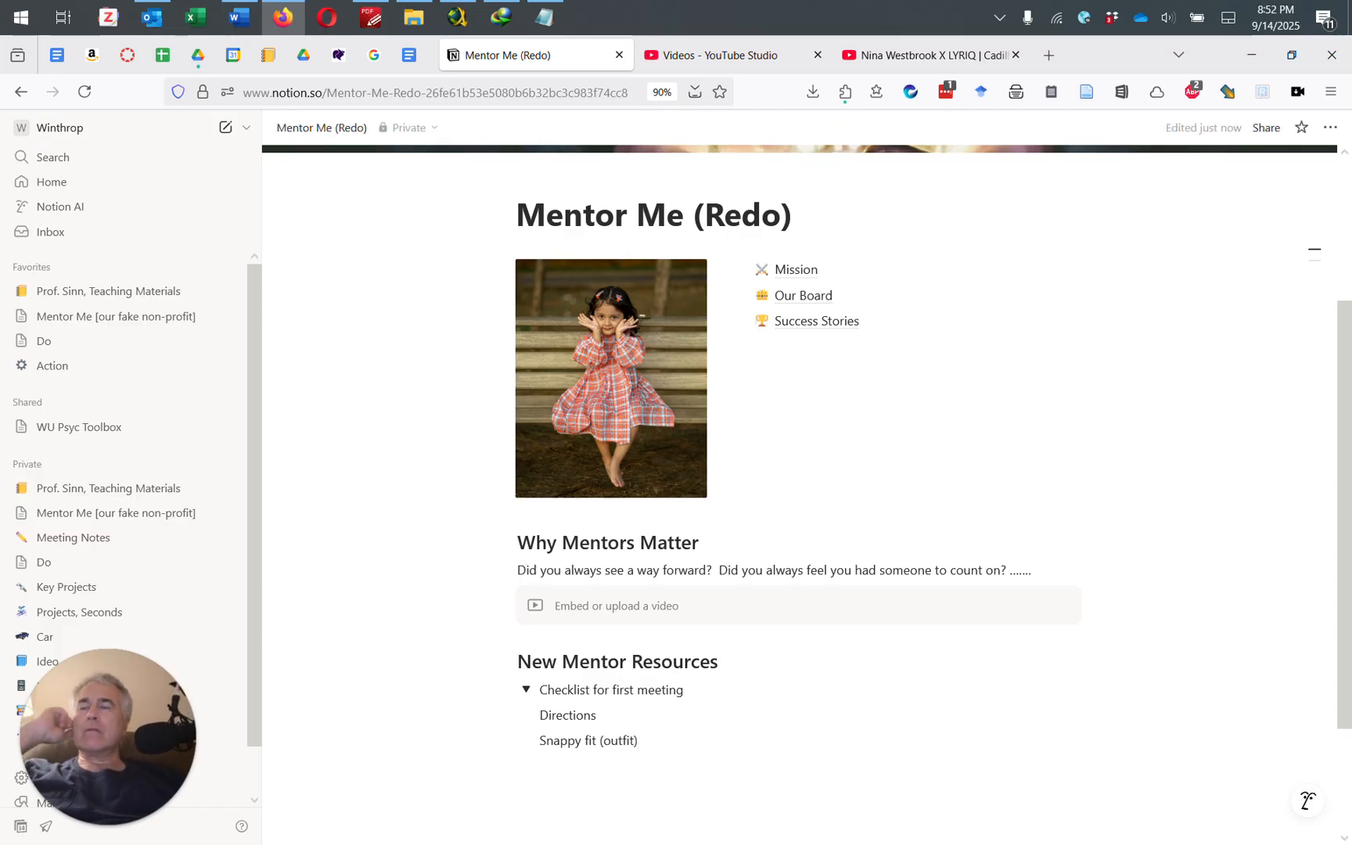
pyautogui.press('Return')
pyautogui.write('Mentory ')
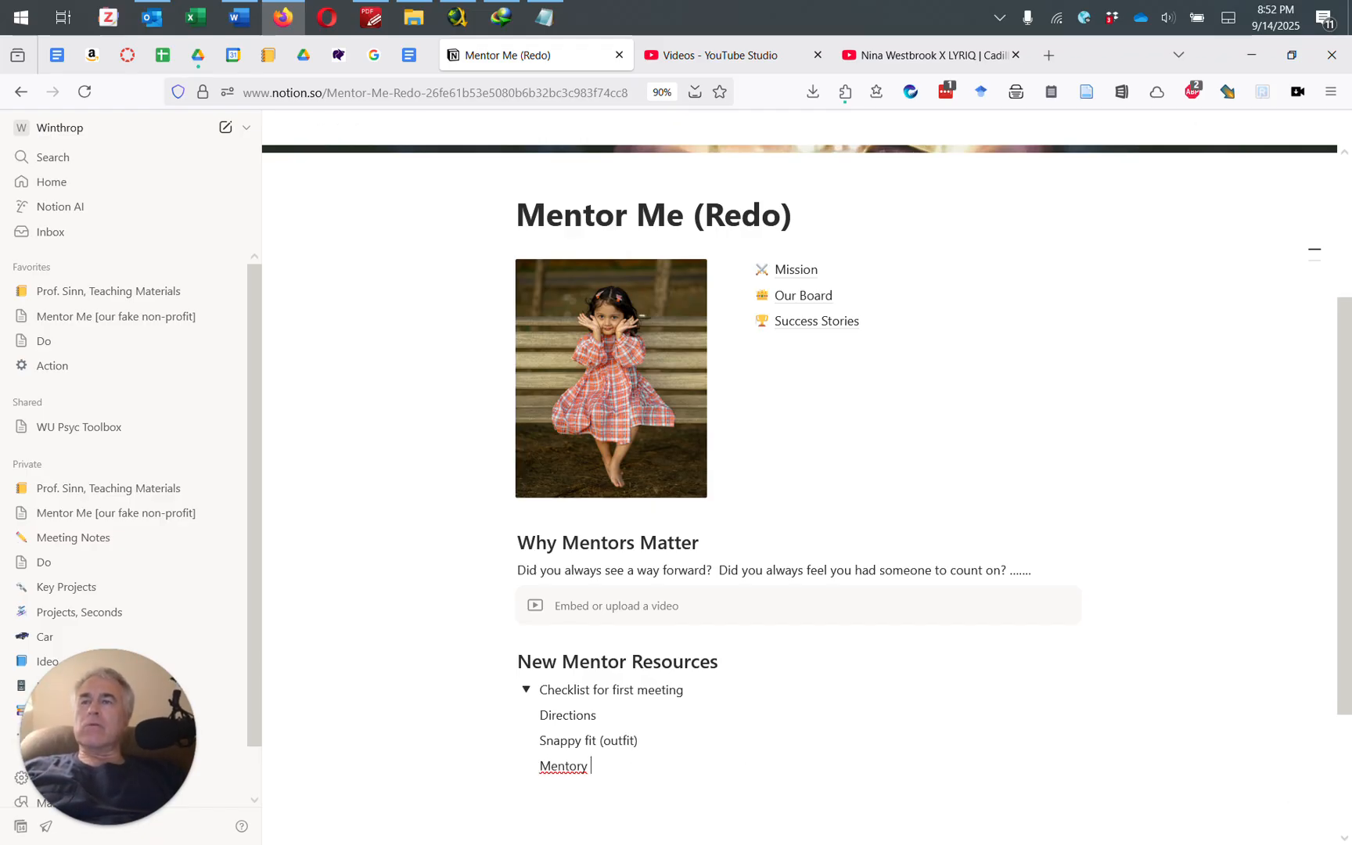
pyautogui.write('conta')
pyautogui.press('BackSpace')
pyautogui.press('BackSpace')
pyautogui.press('BackSpace')
pyautogui.press('BackSpace')
pyautogui.press('BackSpace')
pyautogui.press('BackSpace')
pyautogui.press('BackSpace')
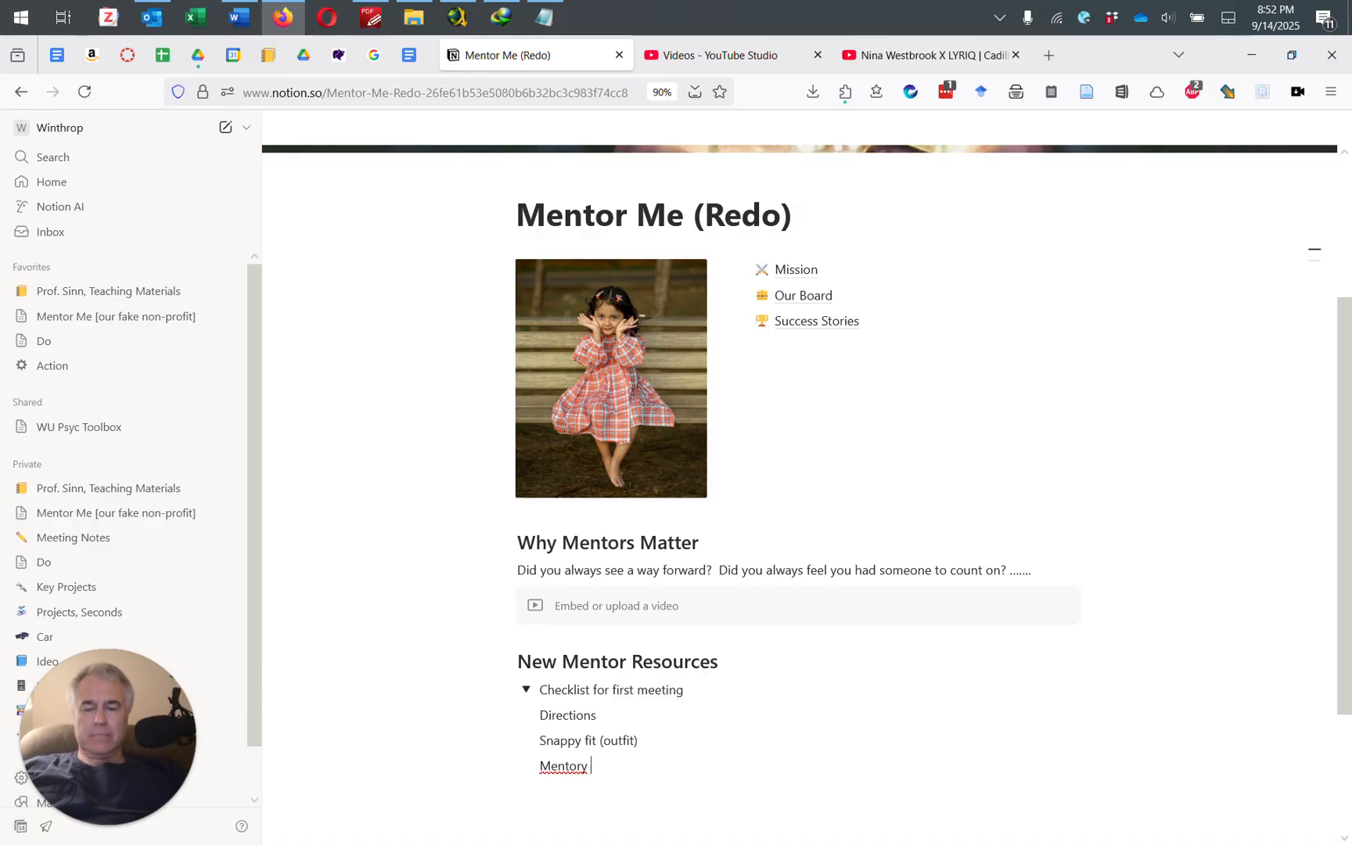
pyautogui.write('contract')
pyautogui.press('Return')
pyautogui.write('.....')
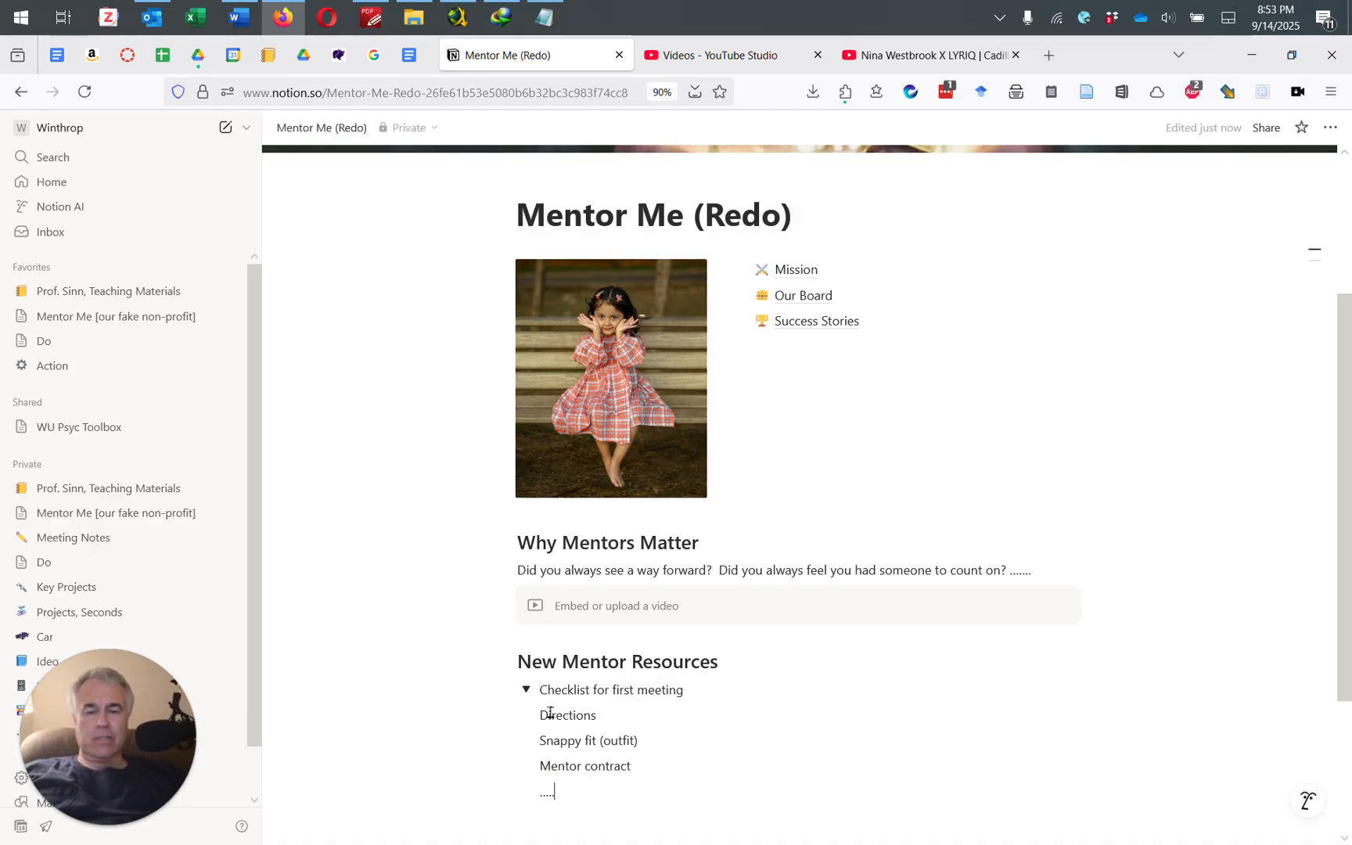
pyautogui.click(525, 690)
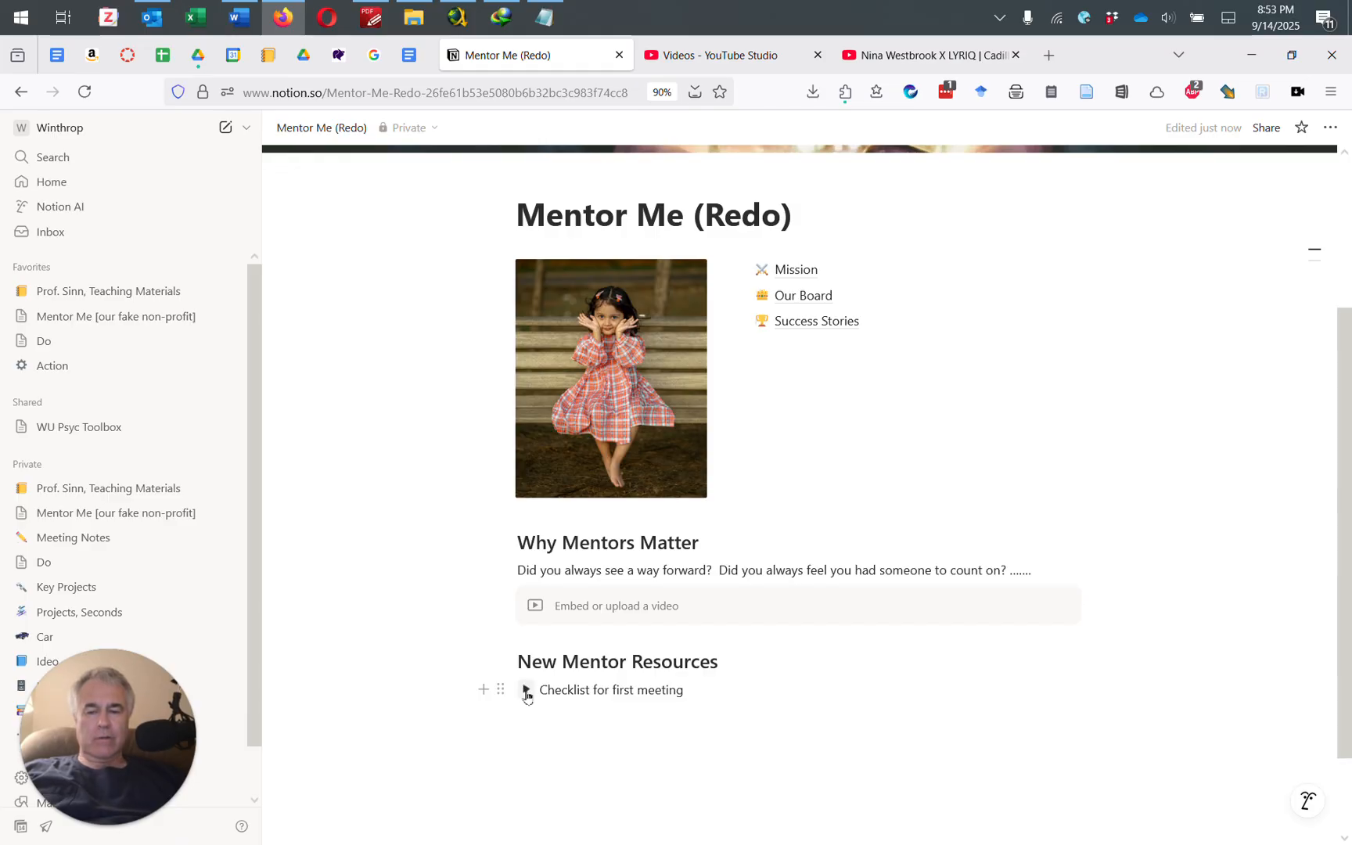
pyautogui.click(526, 690)
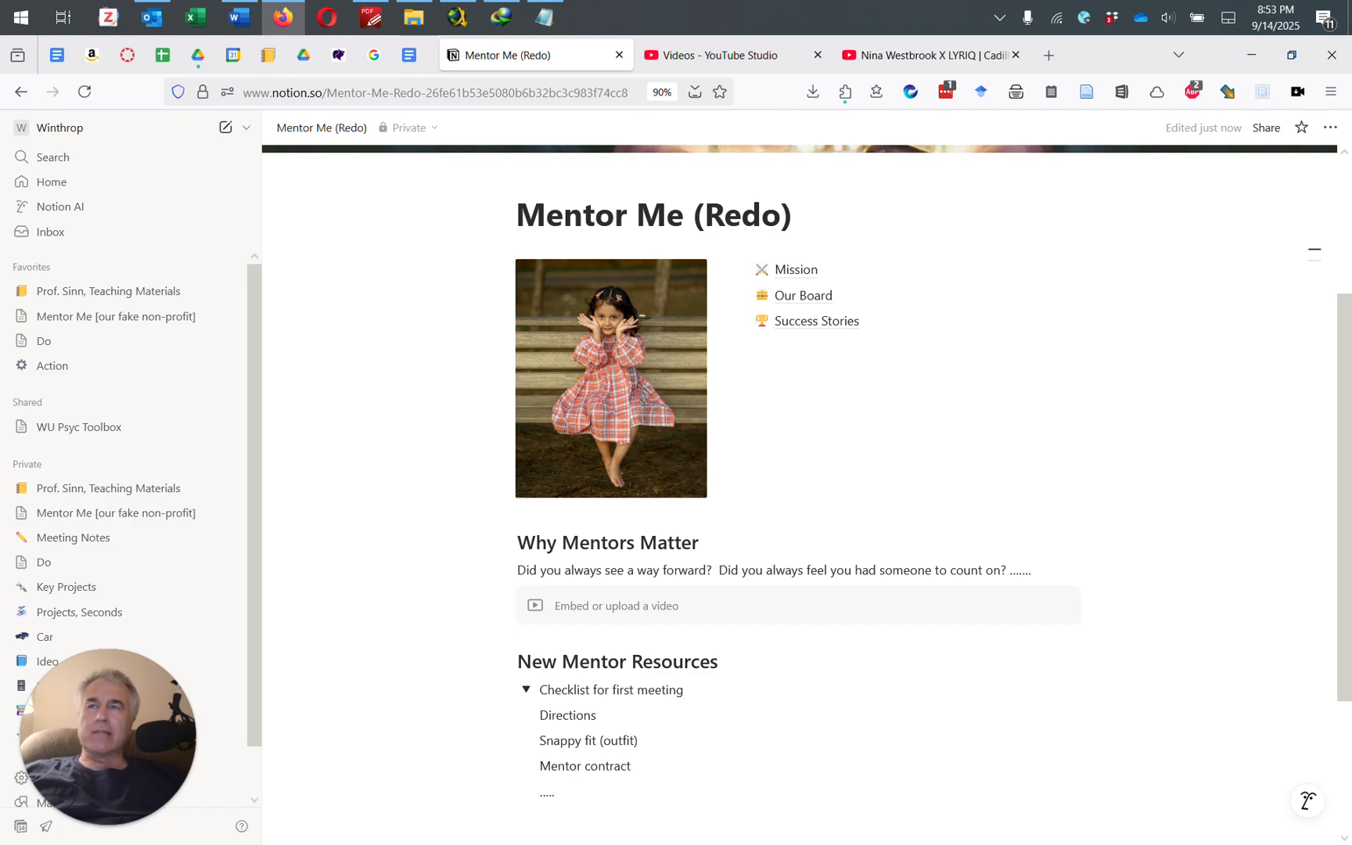
# Step: Insert an empty Web bookmark block below the checklist toggle with /book, leaving the URL blank
pyautogui.scroll(-3, 767, 655)
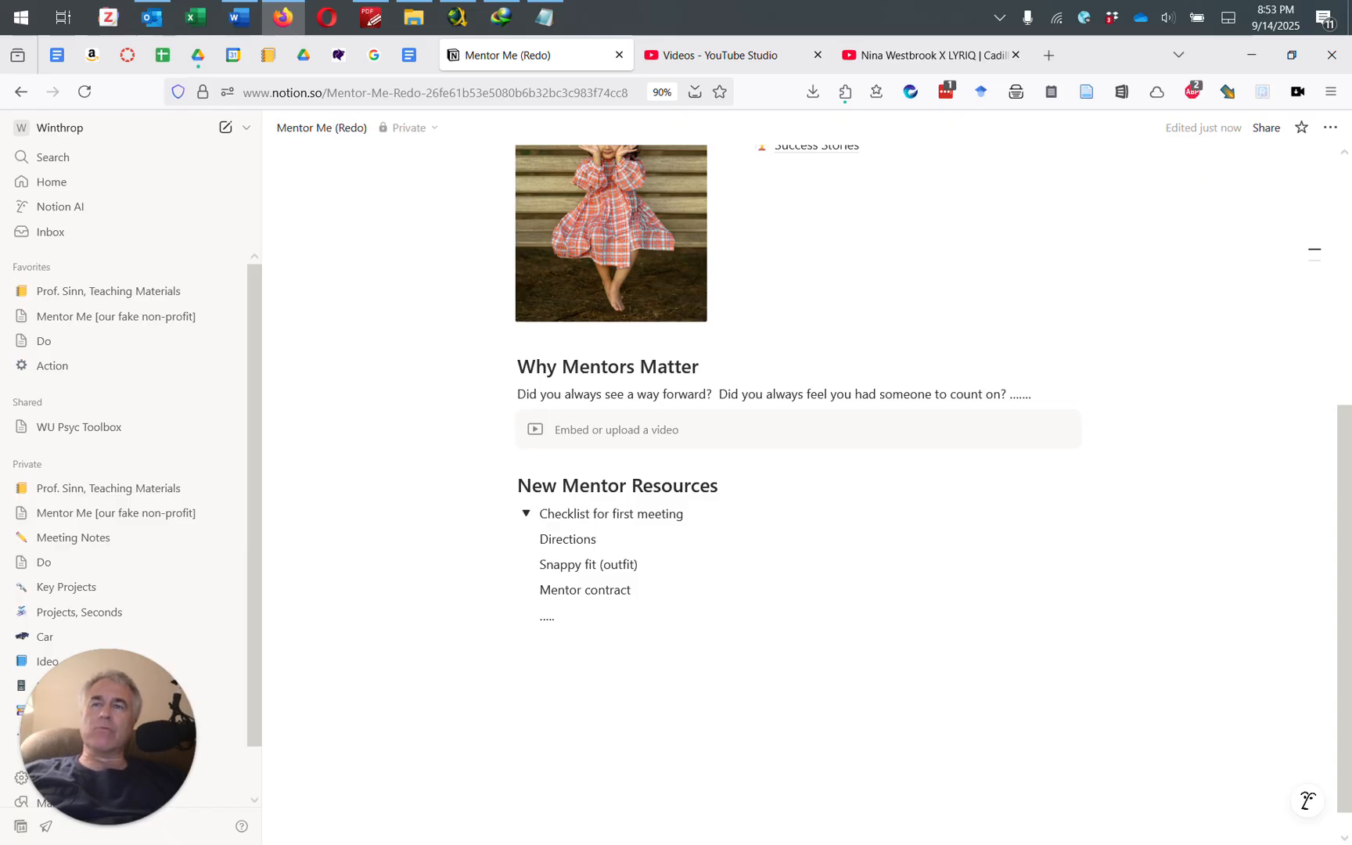
pyautogui.click(538, 656)
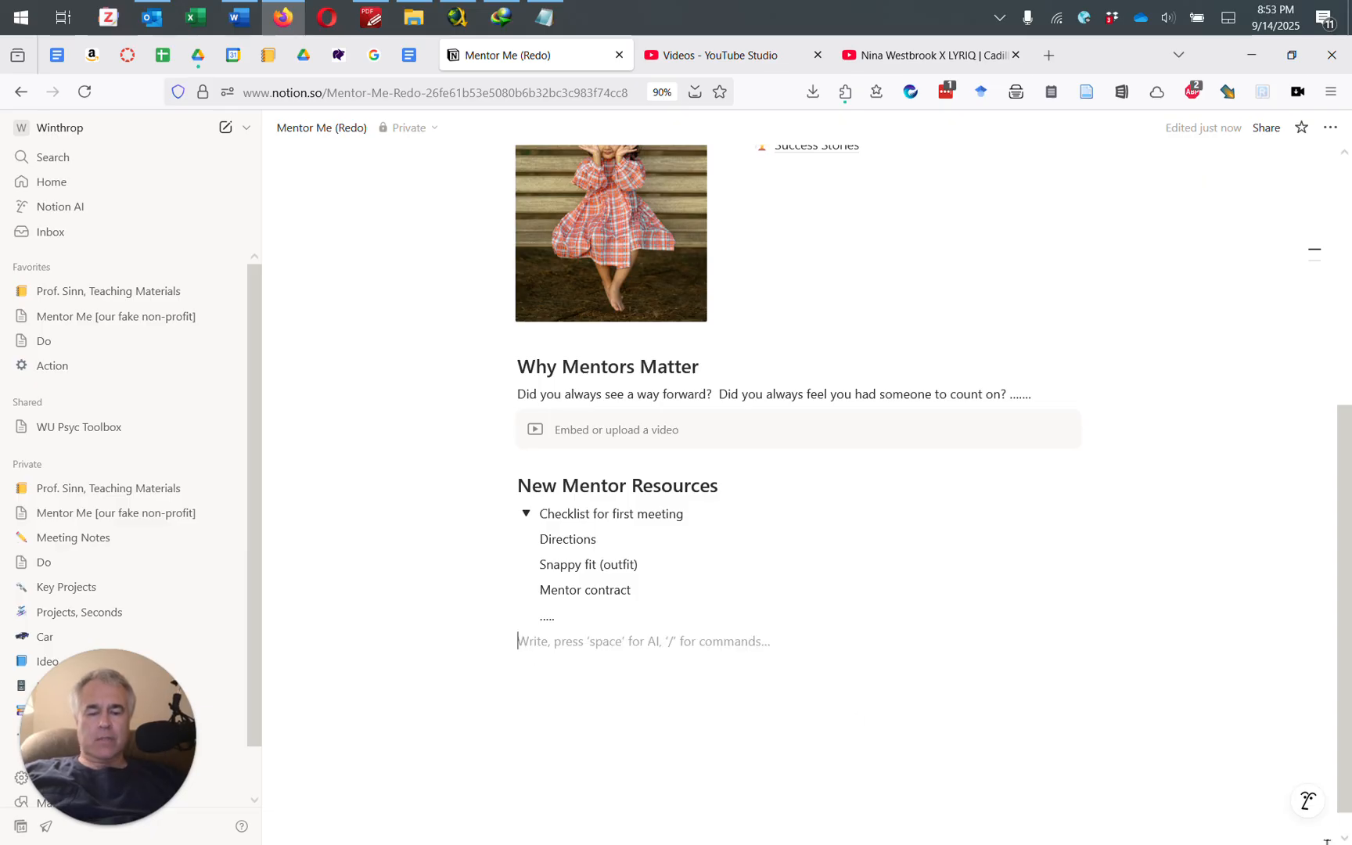
pyautogui.write('/book')
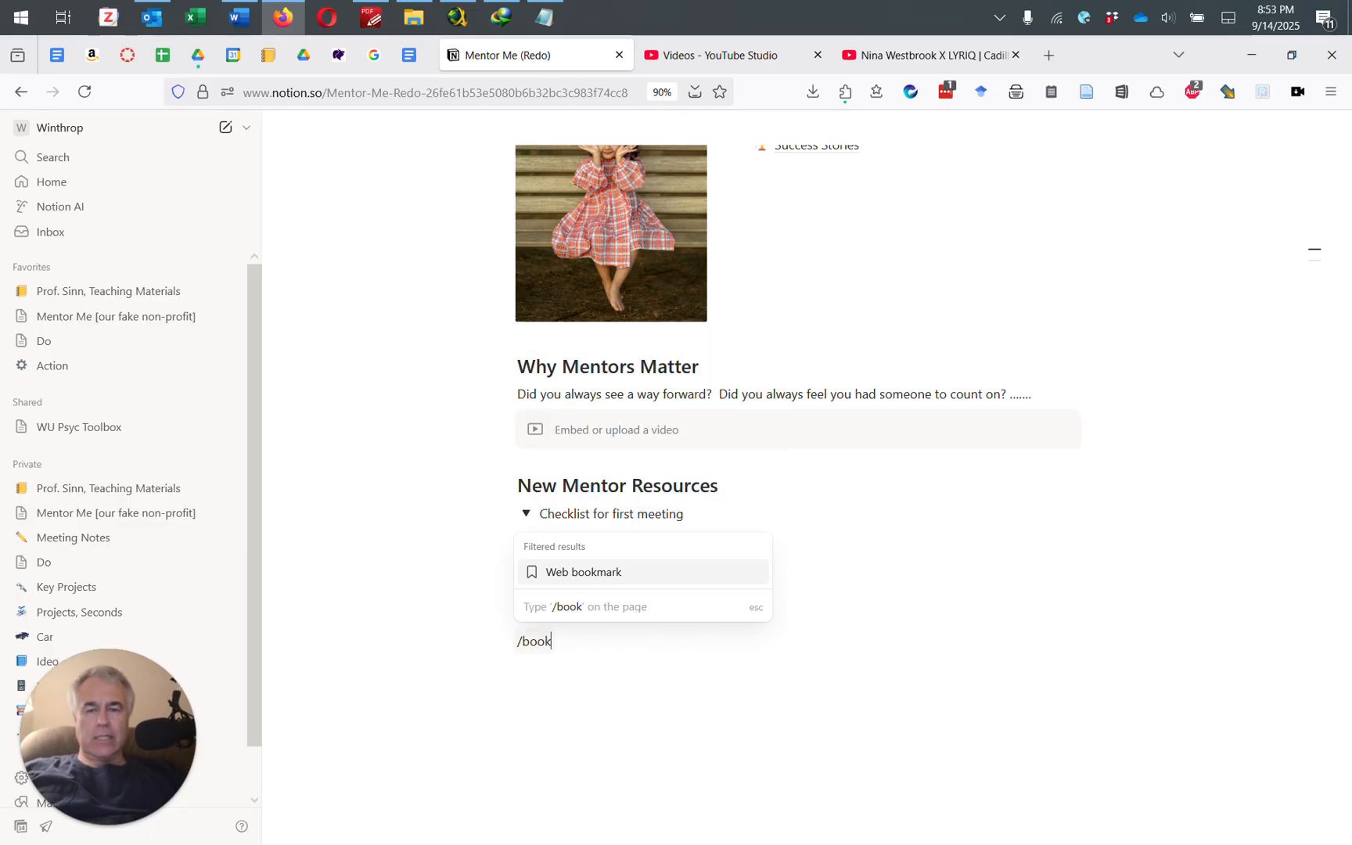
pyautogui.press('Return')
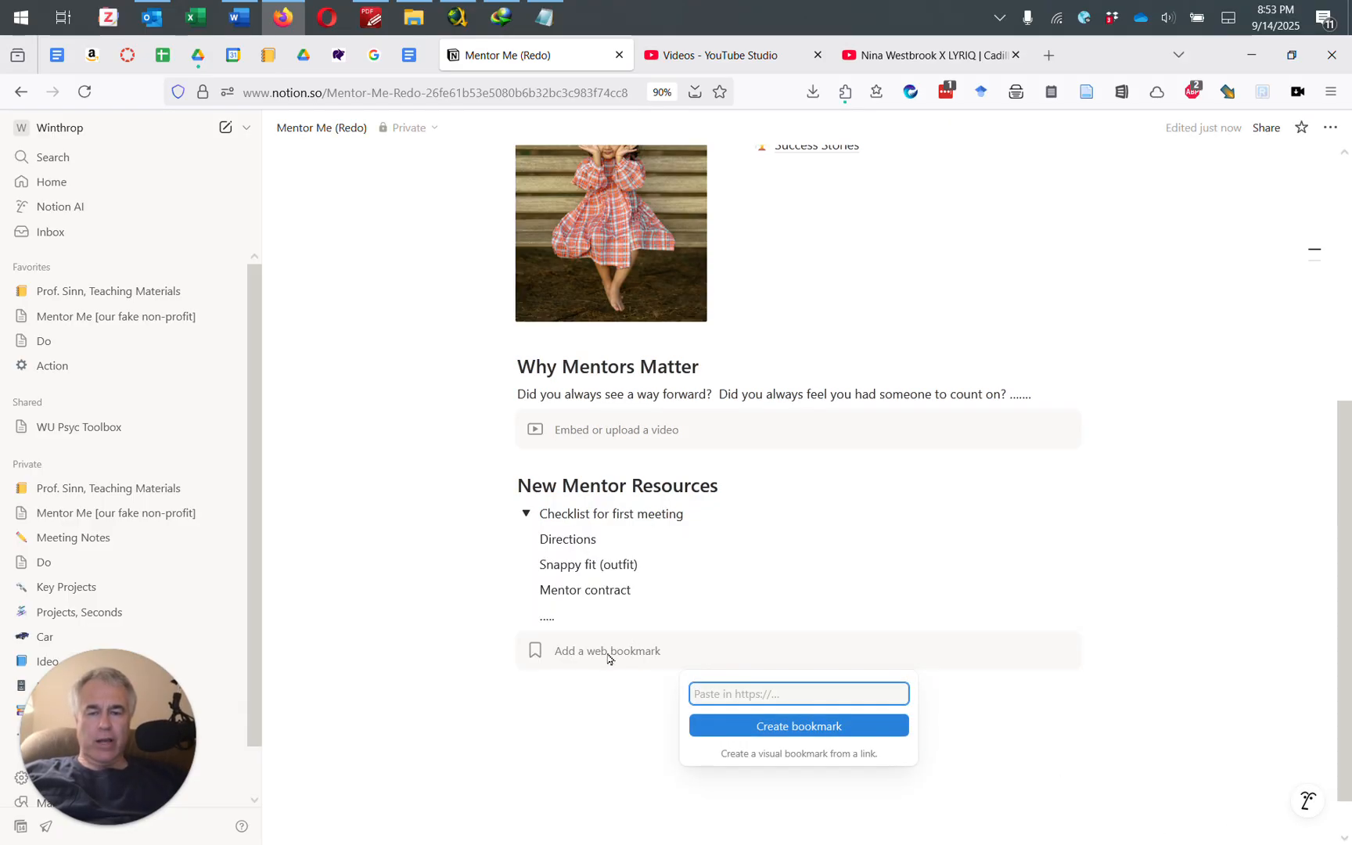
pyautogui.click(1105, 765)
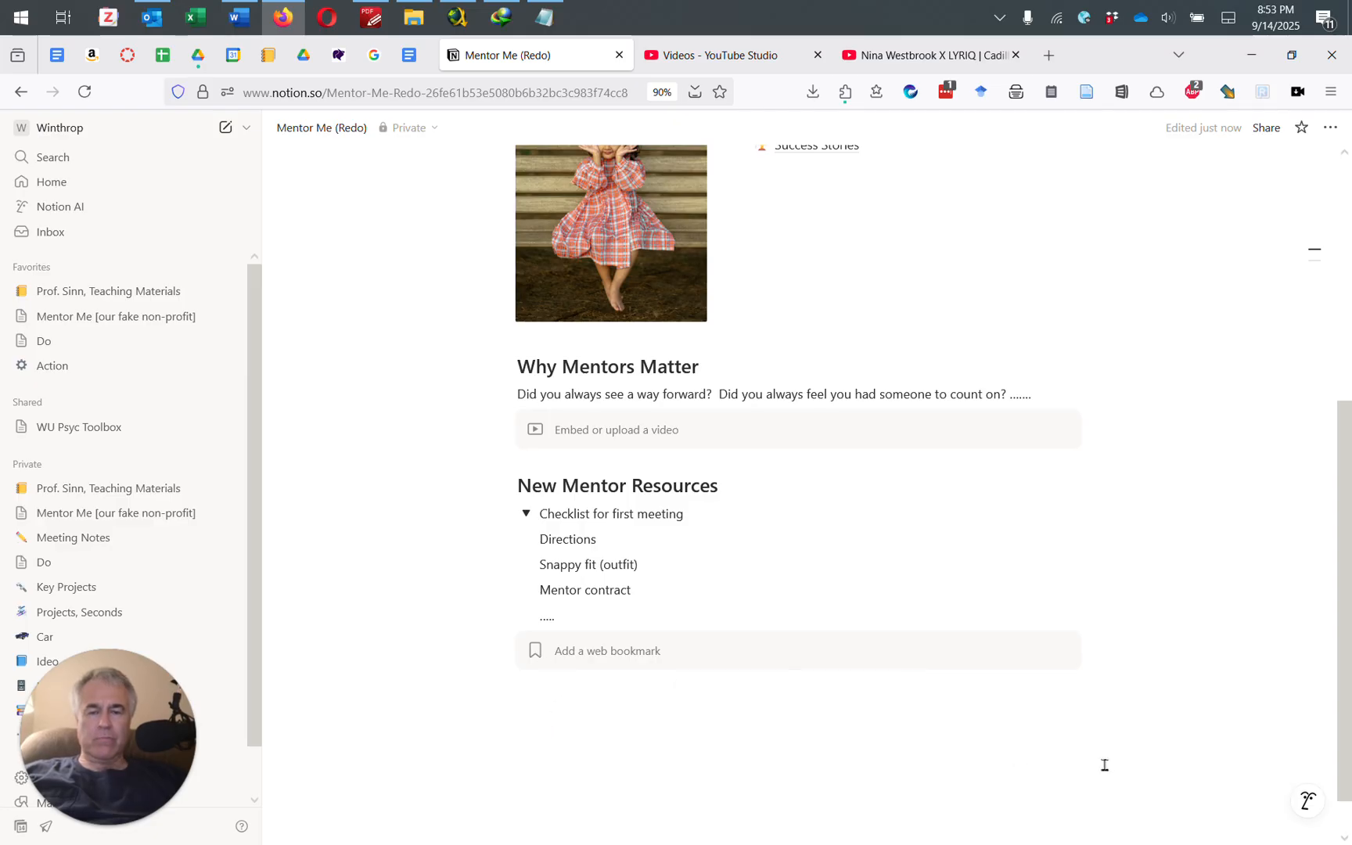
pyautogui.scroll(5, 857, 679)
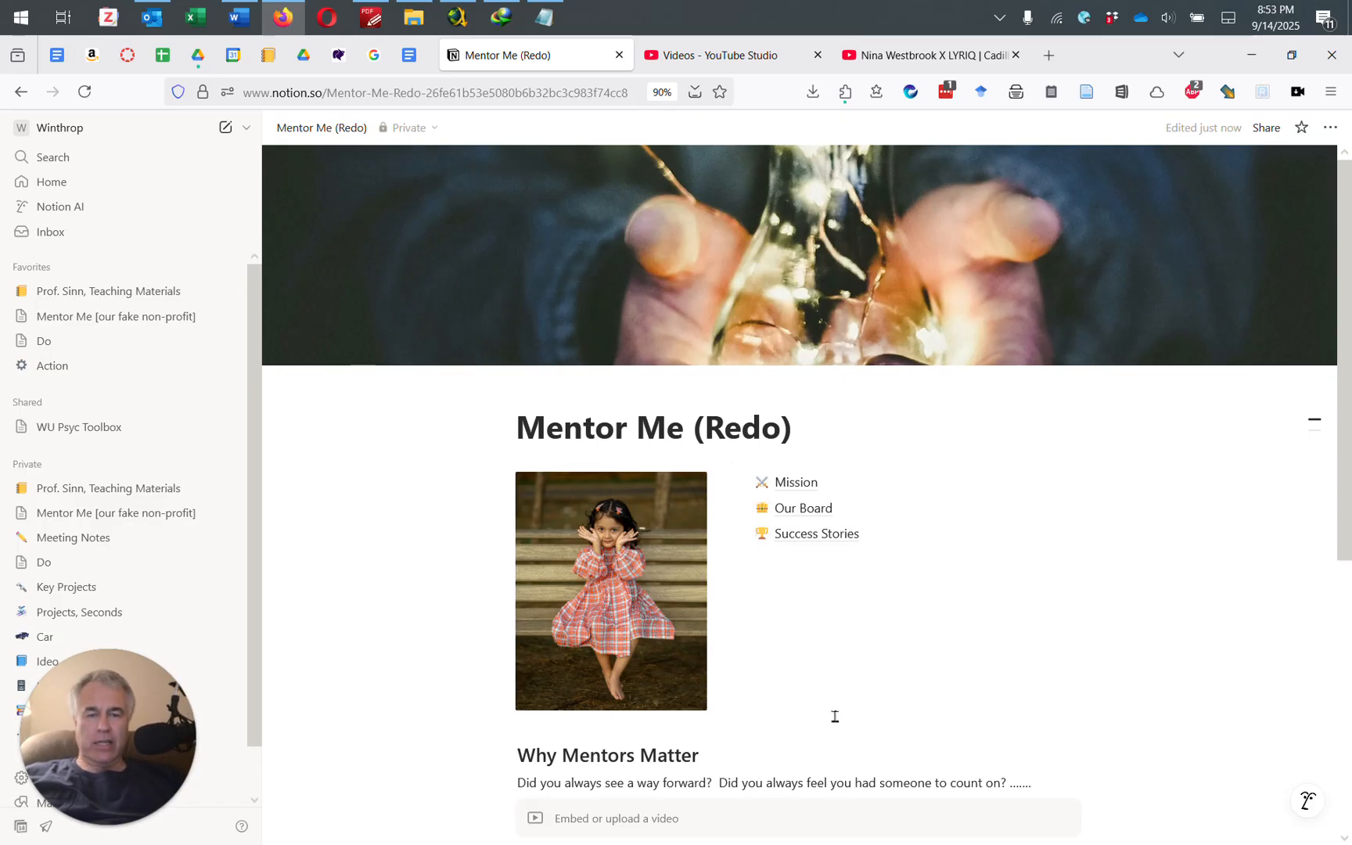
pyautogui.scroll(-5, 832, 715)
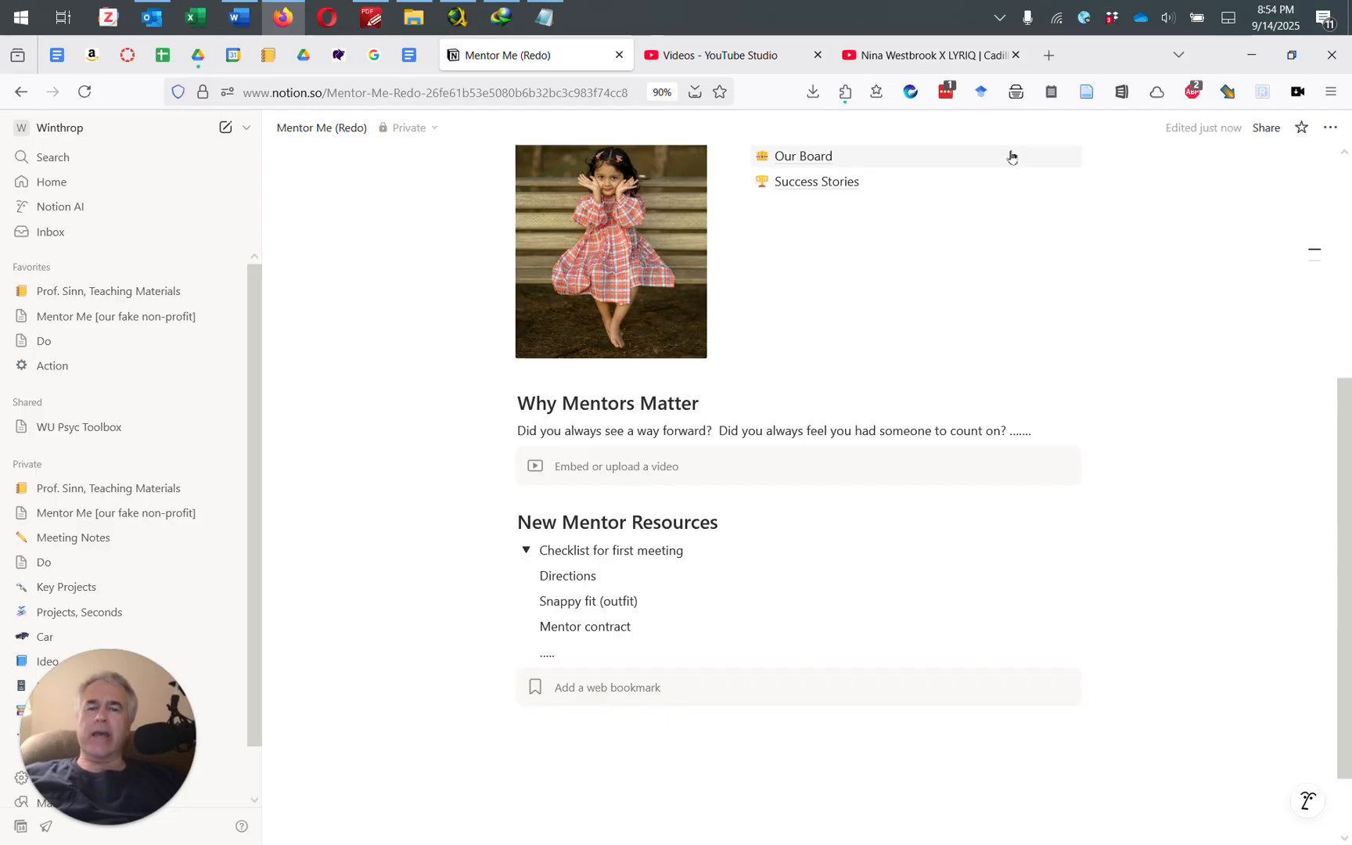
pyautogui.scroll(3, 880, 247)
pyautogui.scroll(-3, 850, 239)
pyautogui.scroll(3, 849, 239)
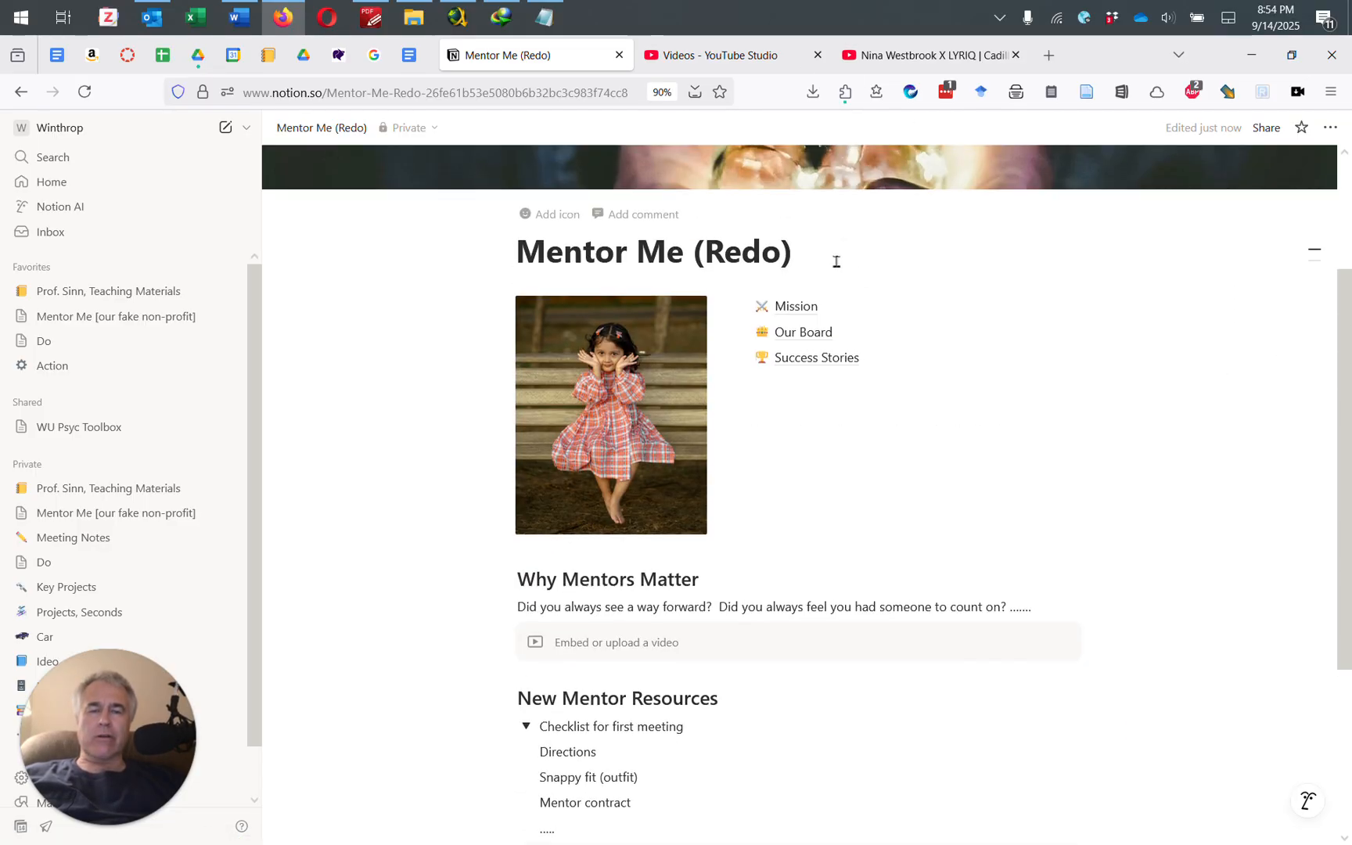
pyautogui.moveTo(845, 357)
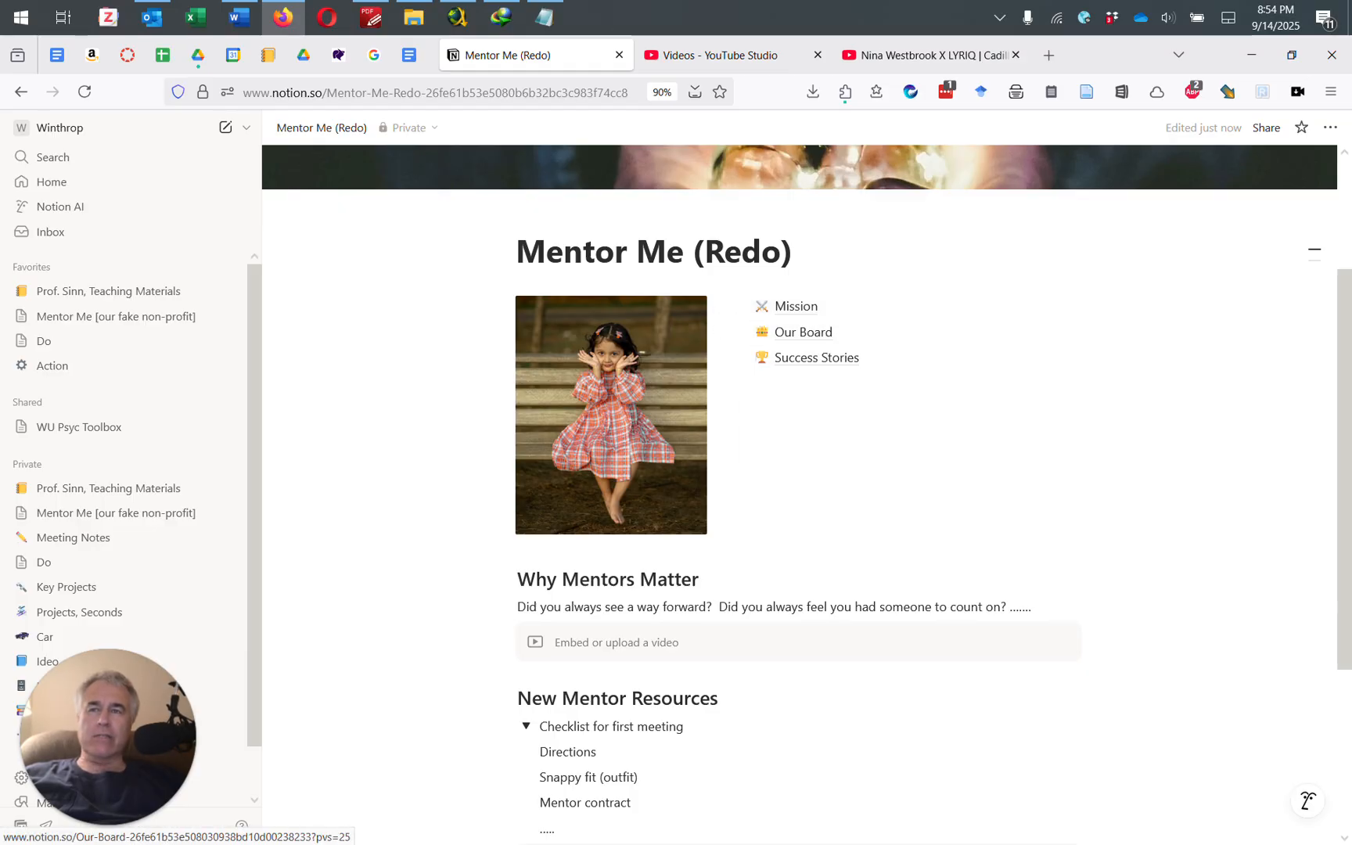